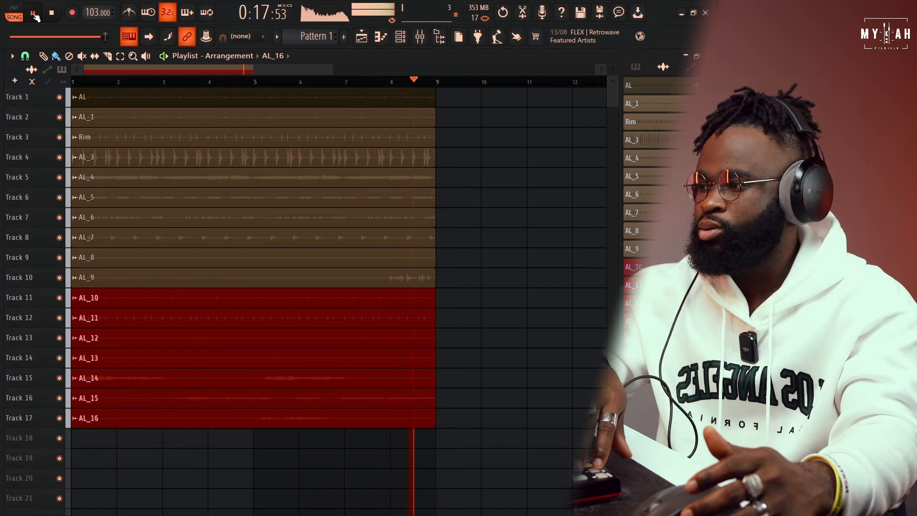
Enlarge the playlist track height and isolate tracks 1 to 4 by muting all the others.
click(32, 14)
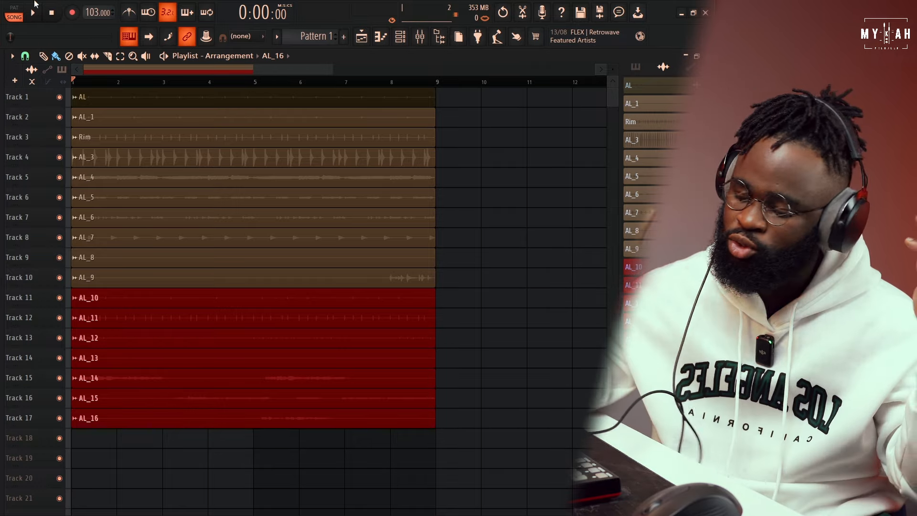
drag(613, 69, 612, 57)
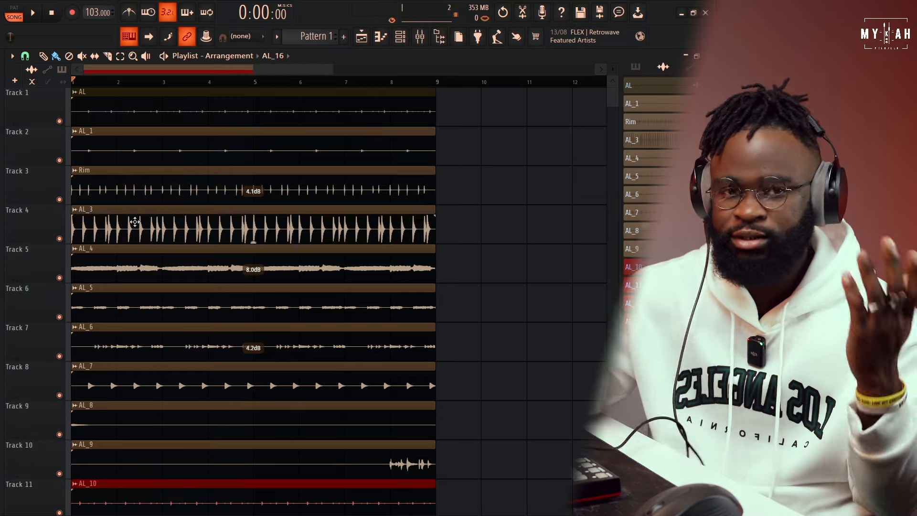
ctrl+click(59, 160)
click(59, 121)
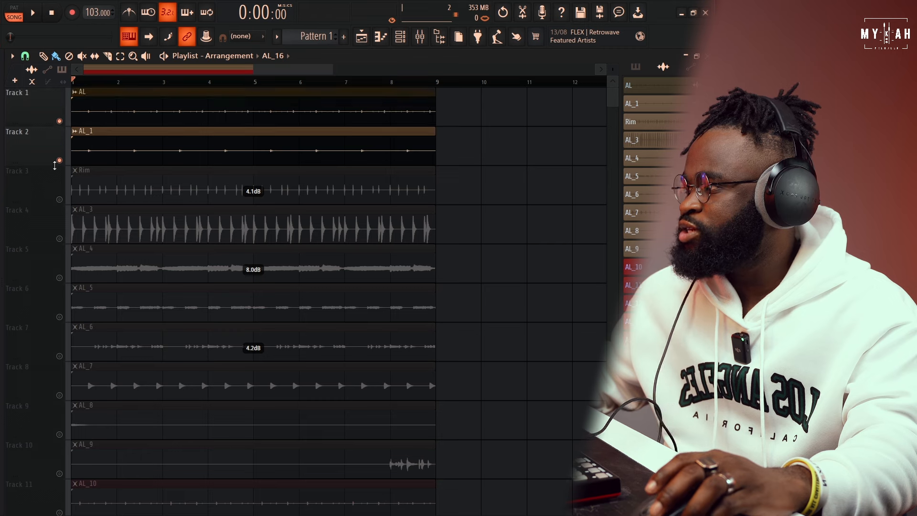
click(60, 199)
click(60, 239)
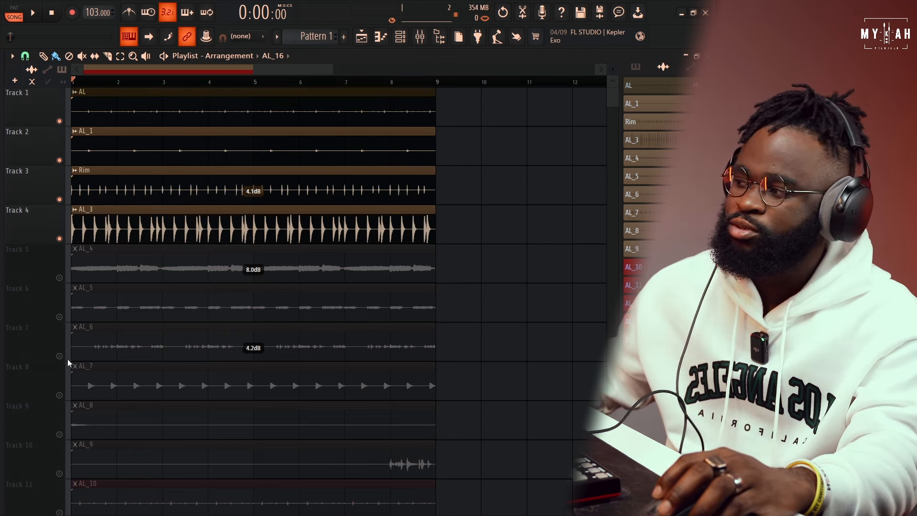
Unmute tracks 11, 12 and 13 as well and play back the isolated drum tracks.
scroll(95, 355, down, 5)
click(59, 316)
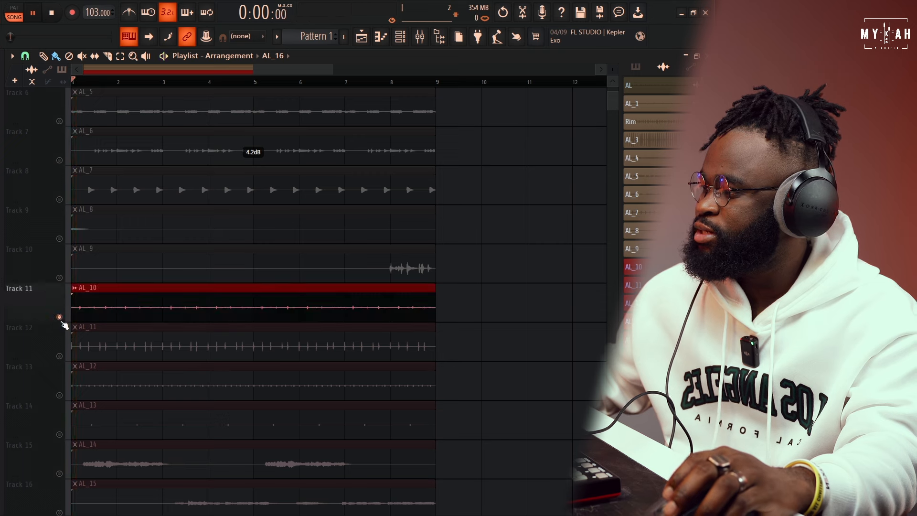
key(space)
click(59, 356)
click(60, 395)
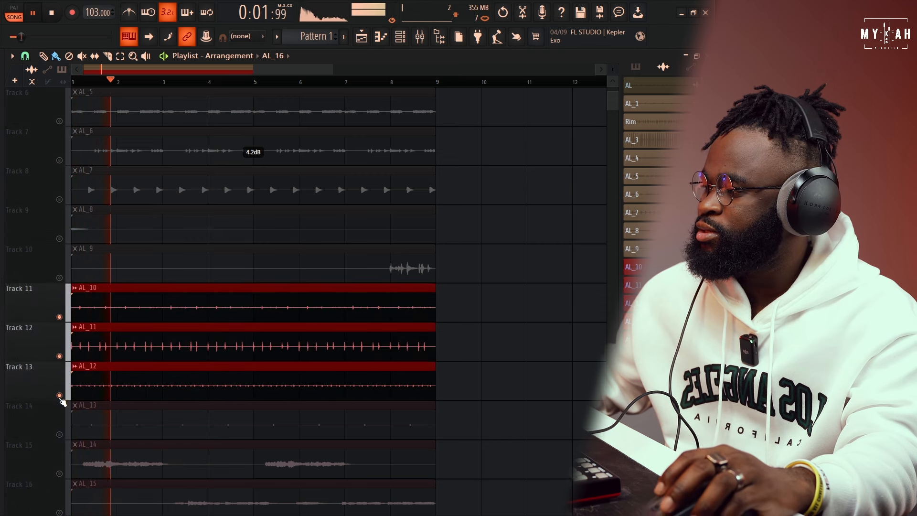
scroll(61, 401, down, 2)
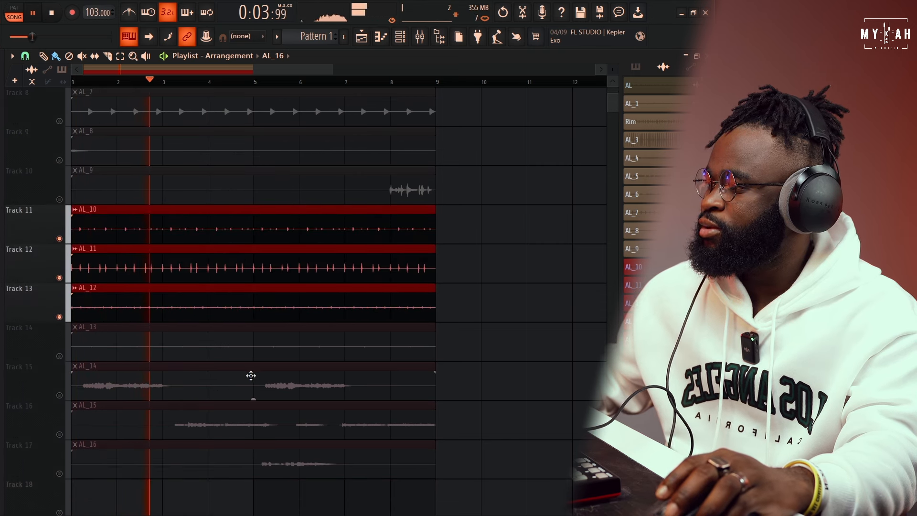
scroll(288, 299, up, 2)
scroll(287, 299, up, 5)
key(space)
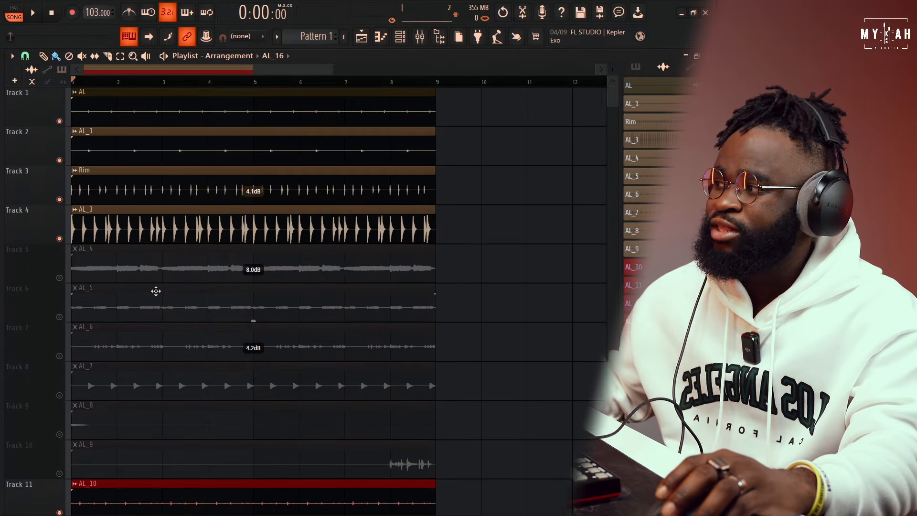
Rename the AL_3 clip on track 4 as kick and route it to mixer track 2.
click(76, 210)
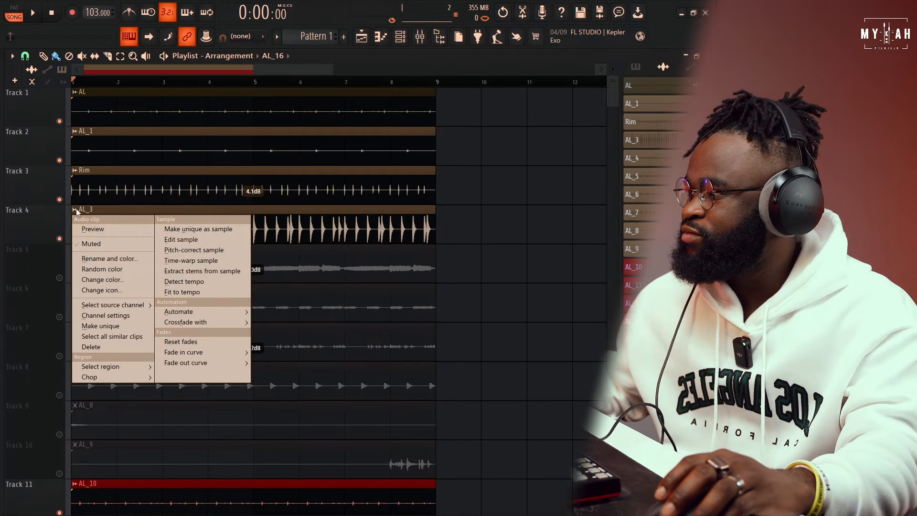
click(105, 258)
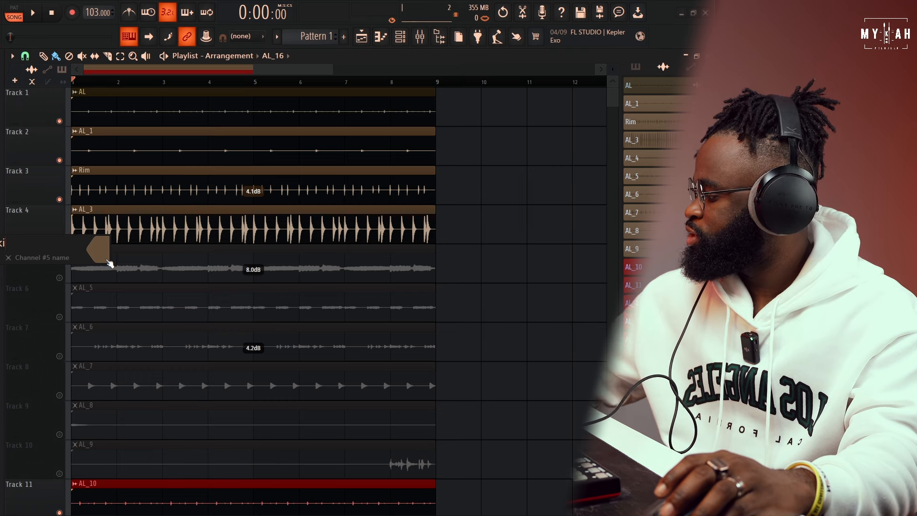
key(Return)
double_click(133, 228)
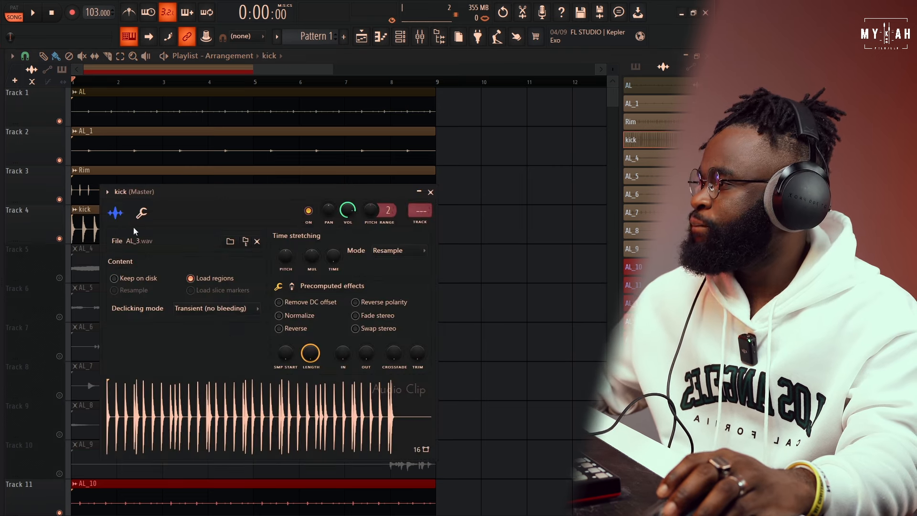
click(427, 223)
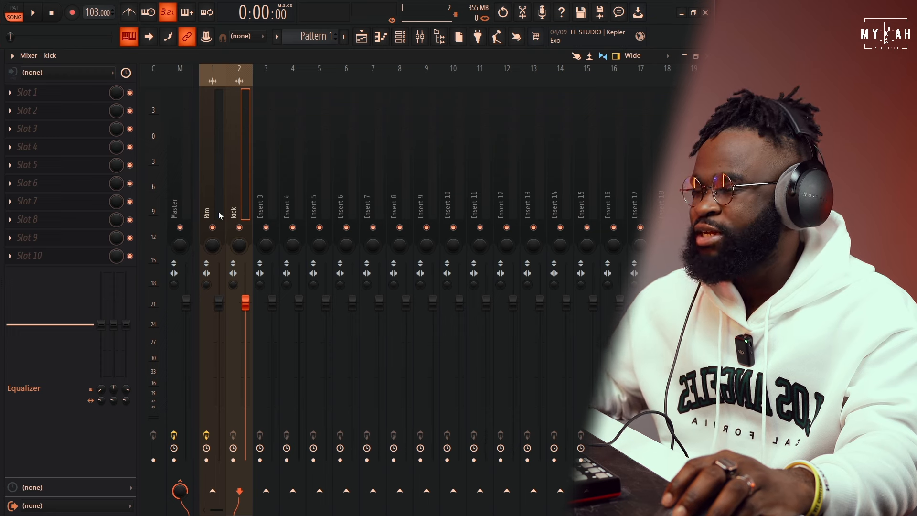
Examine the Fruity soft clipper on the Master mixer track and return to the playlist.
click(184, 186)
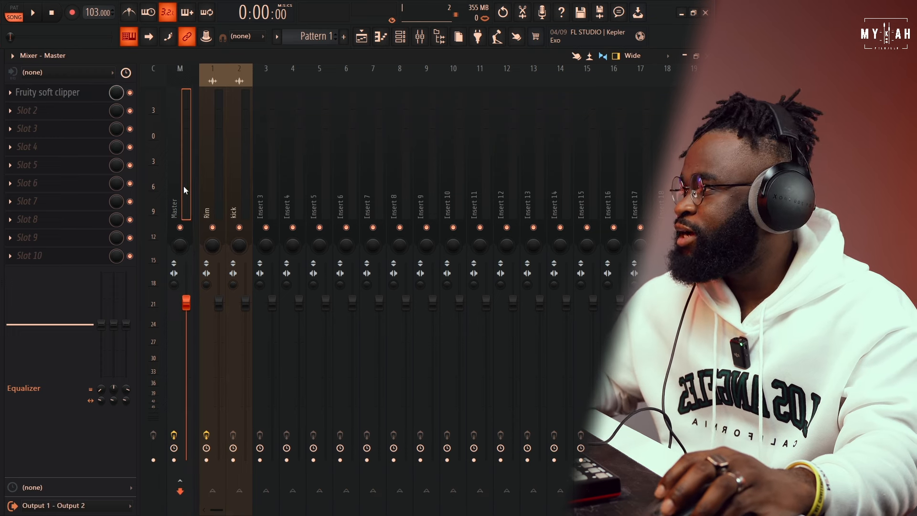
click(60, 96)
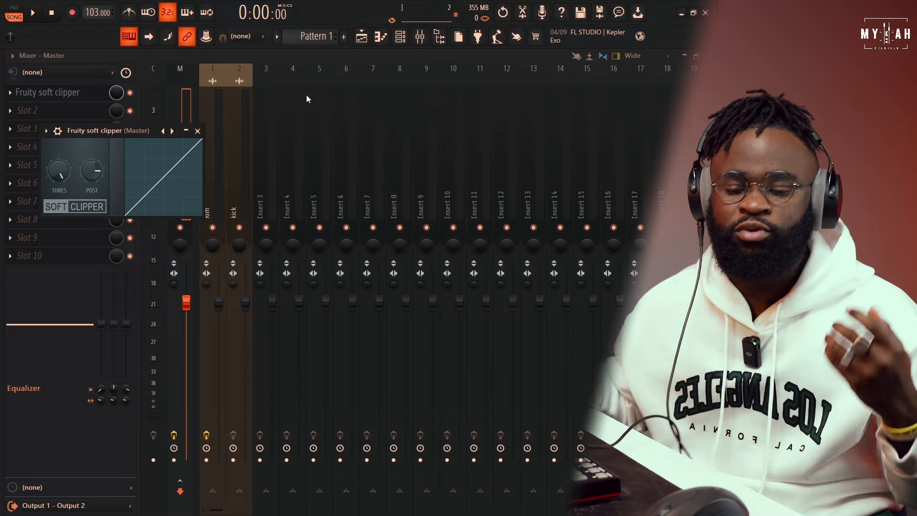
click(363, 37)
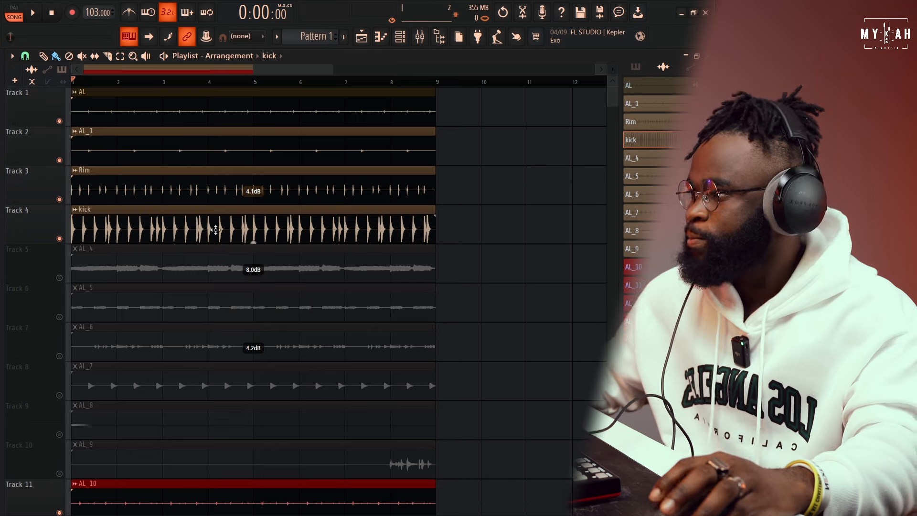
Solo the kick on track 4, unmute the Rim on track 3 and play both together.
ctrl+click(65, 241)
key(space)
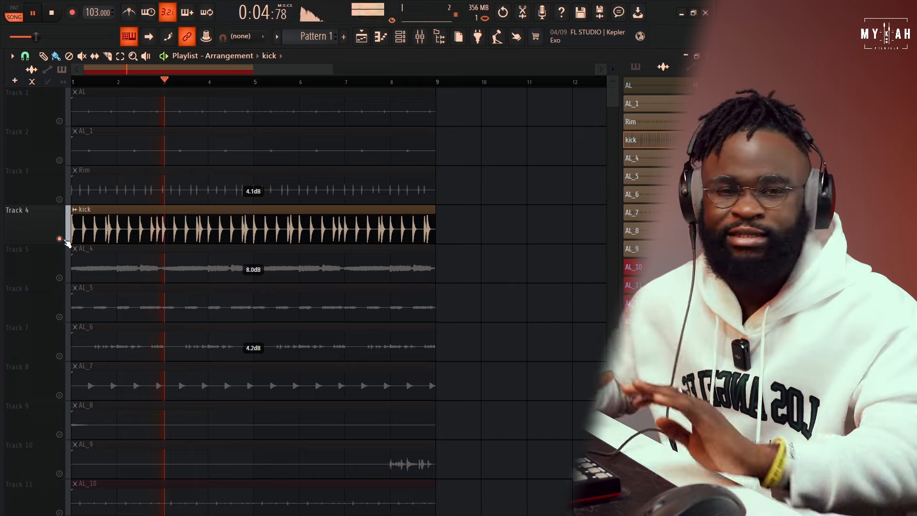
click(59, 199)
key(space)
key(space)
Open the Smack Attack transient shaper on the Rim's mixer track and move its window clear of the mixer's first channels.
double_click(177, 188)
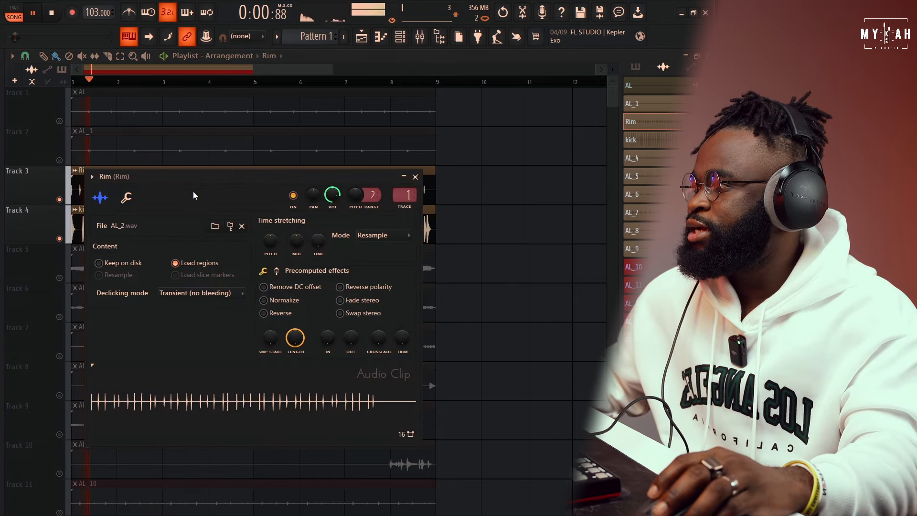
click(438, 37)
key(space)
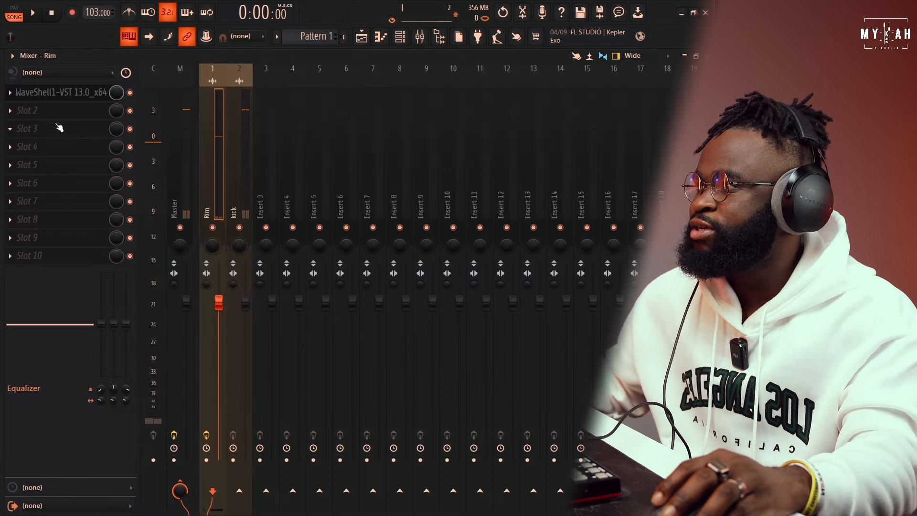
click(59, 95)
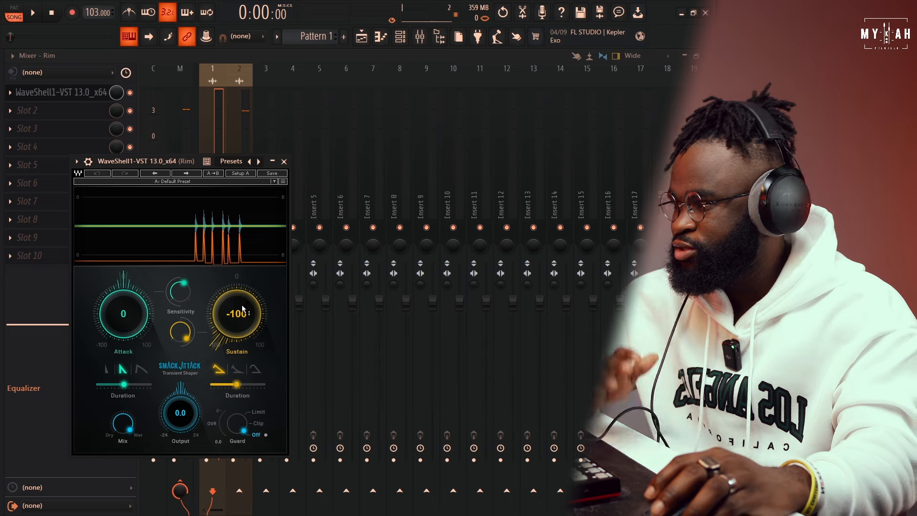
drag(156, 162, 343, 168)
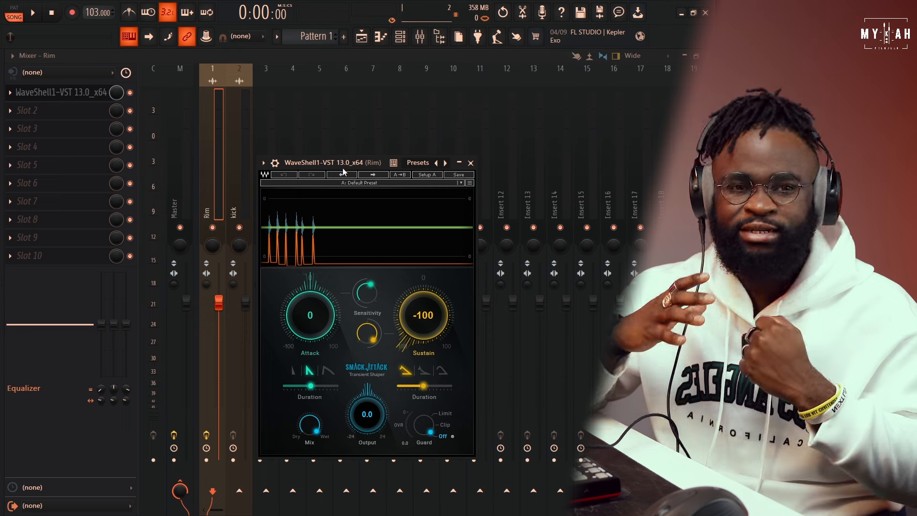
Set the Rim's Smack Attack output to 0.6 and audition the change in playback.
key(space)
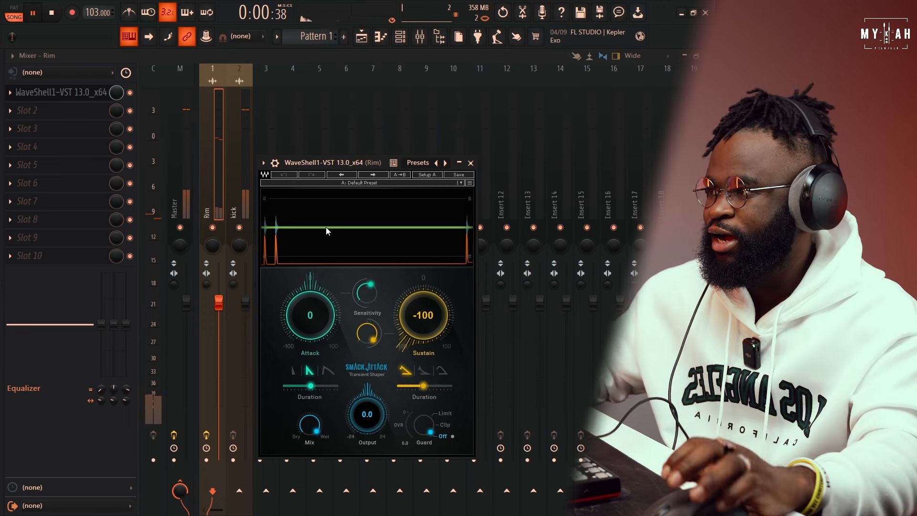
key(space)
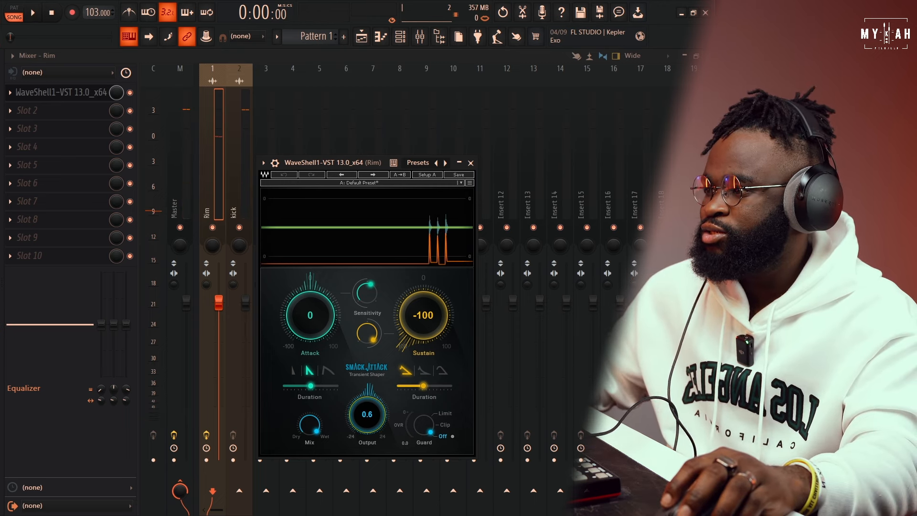
drag(367, 405, 365, 399)
key(space)
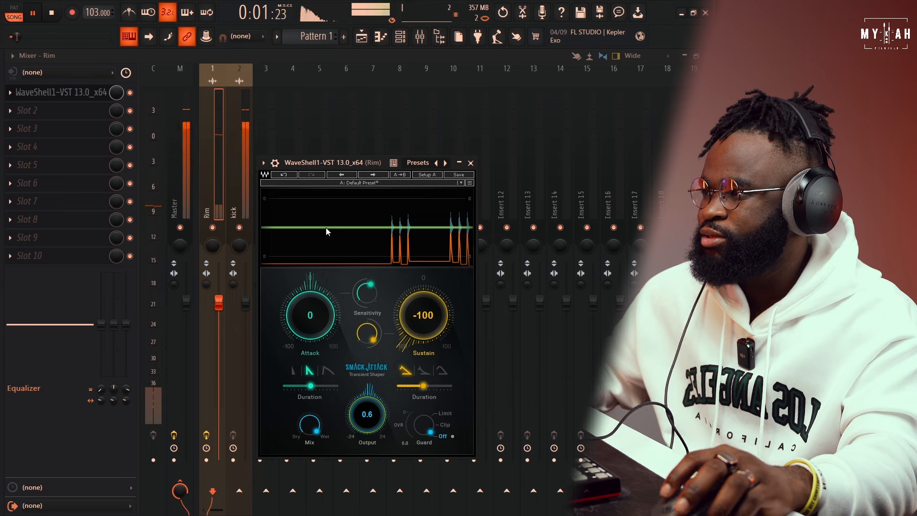
Unmute the AL_1 clip on track 2 in the playlist and play it with the Rim and kick.
click(366, 40)
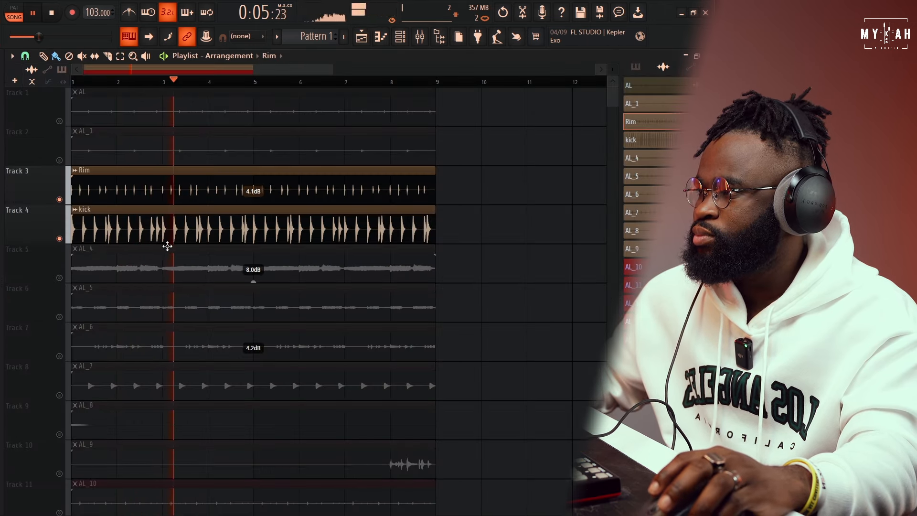
key(space)
click(60, 161)
key(space)
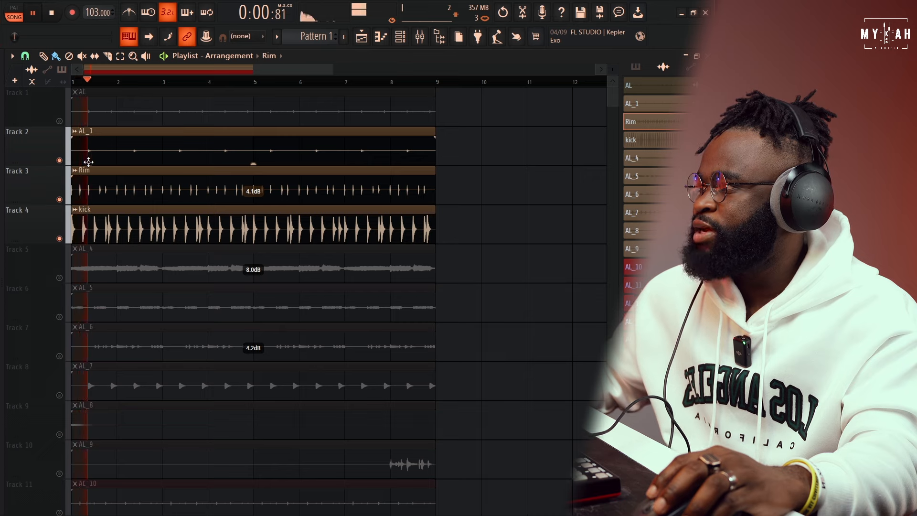
Rename the AL_1 clip as Conngs and route it to mixer track 3.
click(74, 131)
click(98, 180)
key(Caps_Lock)
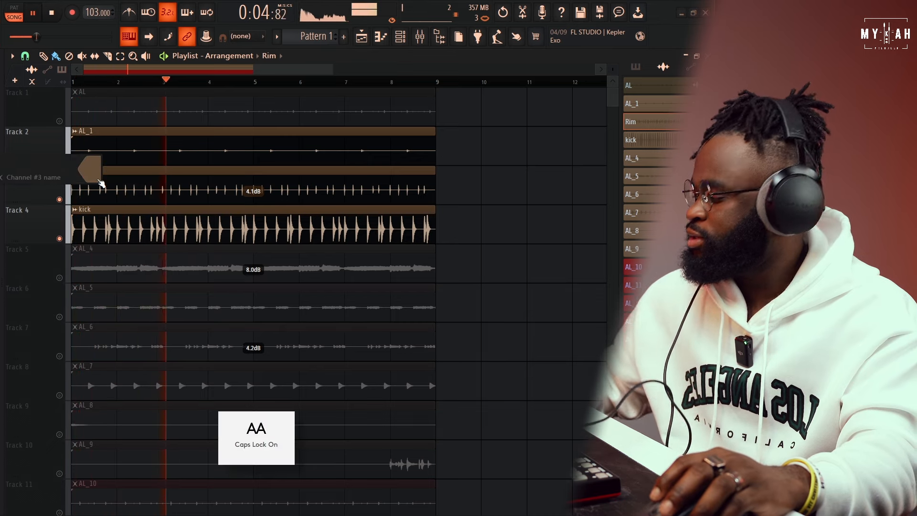
text(Conngs)
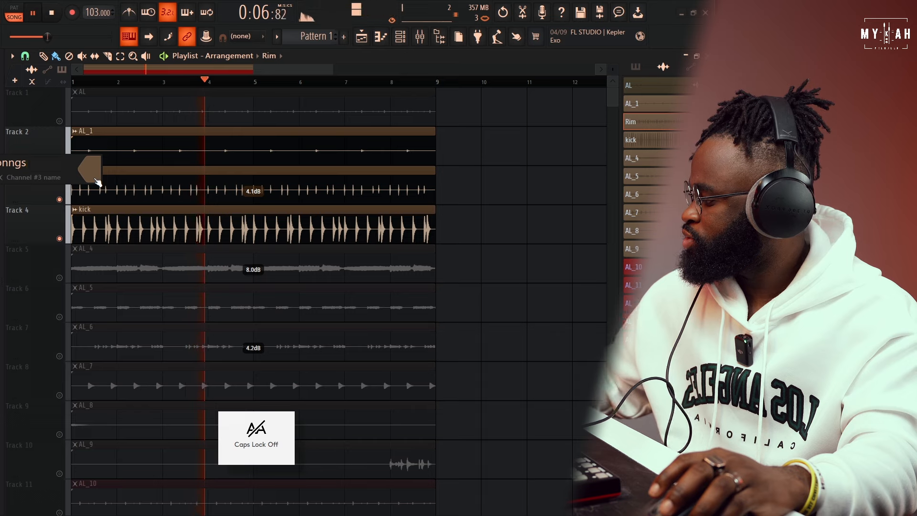
key(Return)
double_click(169, 146)
double_click(389, 182)
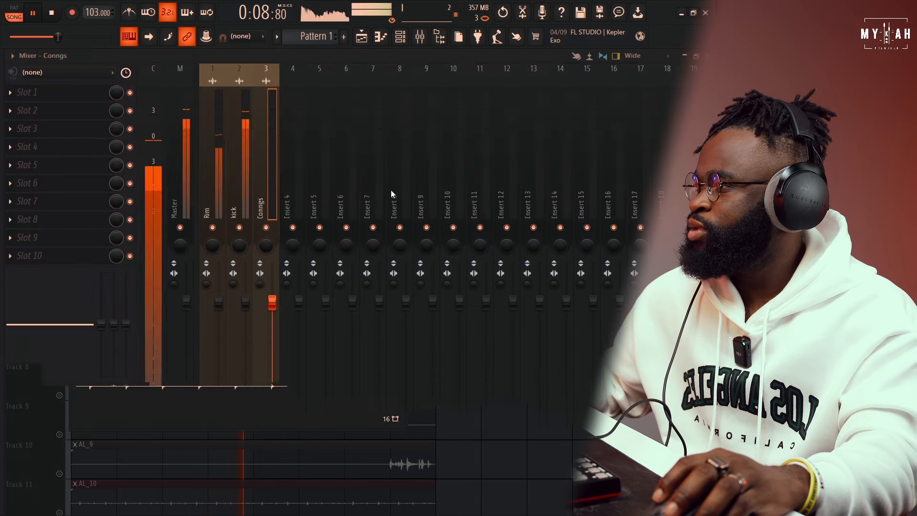
Set the Conngs clip's gain to 3.0 dB in the playlist and audition it with the Rim and kick.
key(space)
key(space)
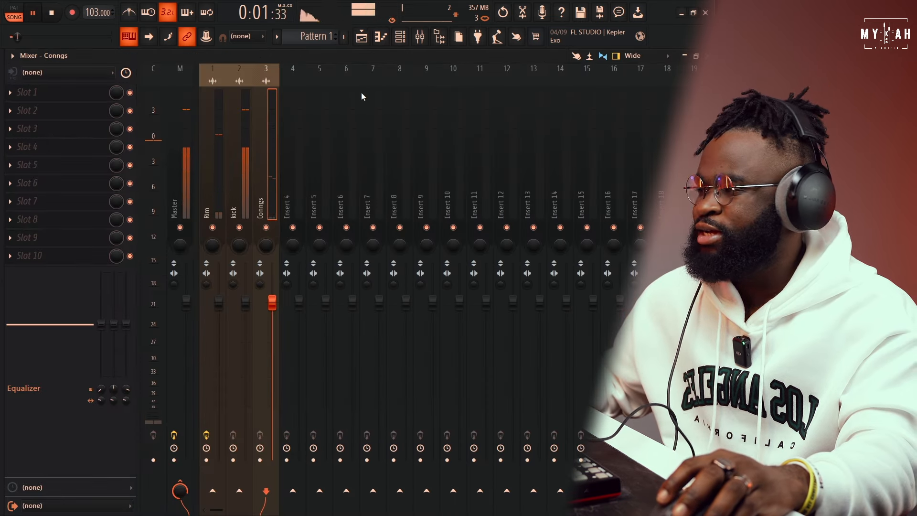
click(361, 39)
key(space)
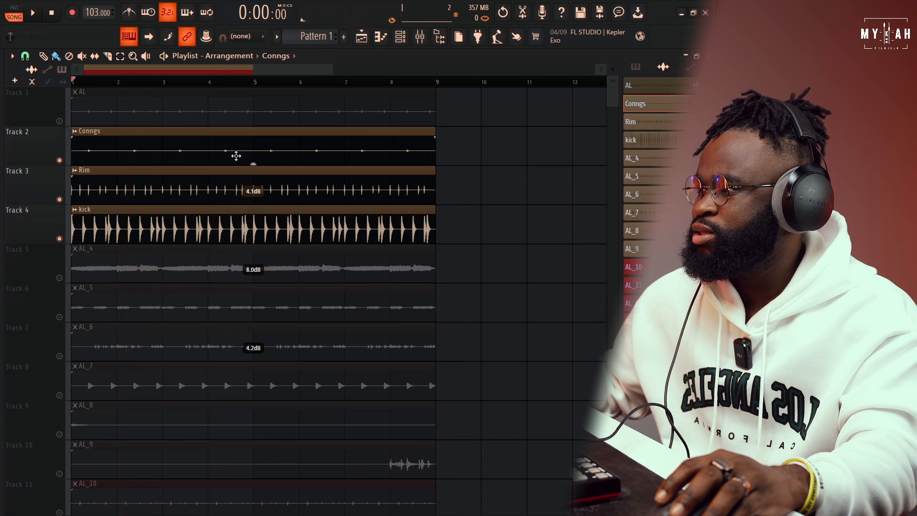
key(space)
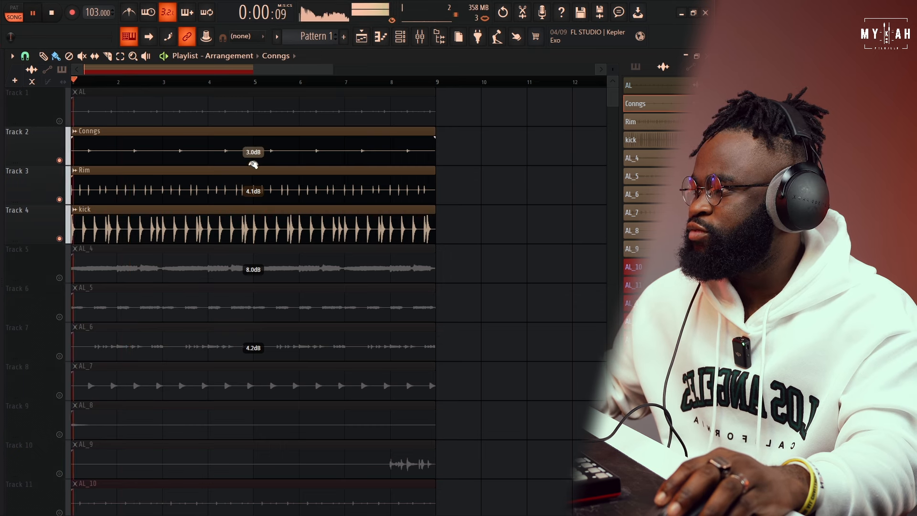
Unmute track 1 and rename its AL clip as percs.
click(75, 92)
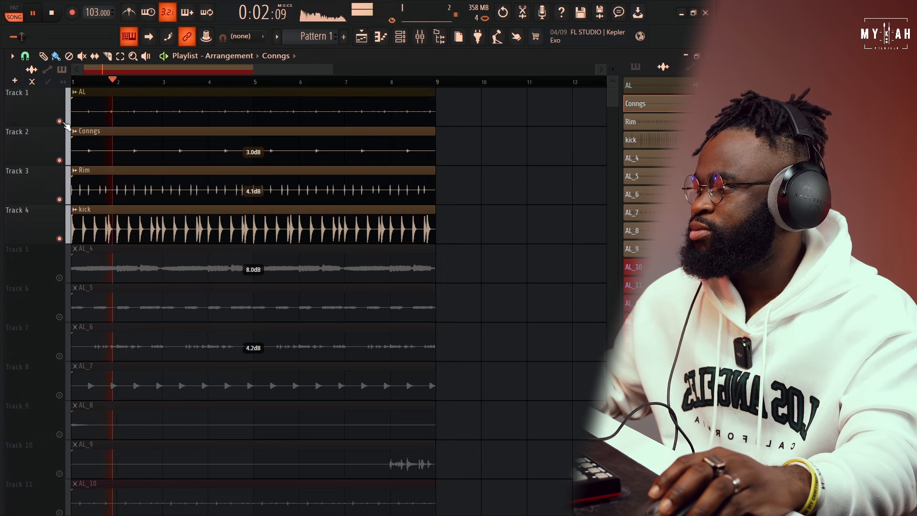
click(77, 92)
click(125, 143)
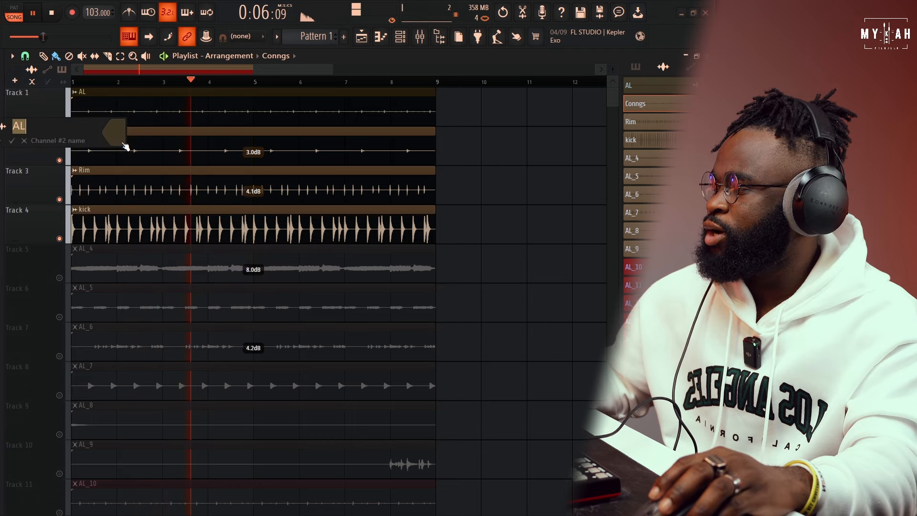
text(percs)
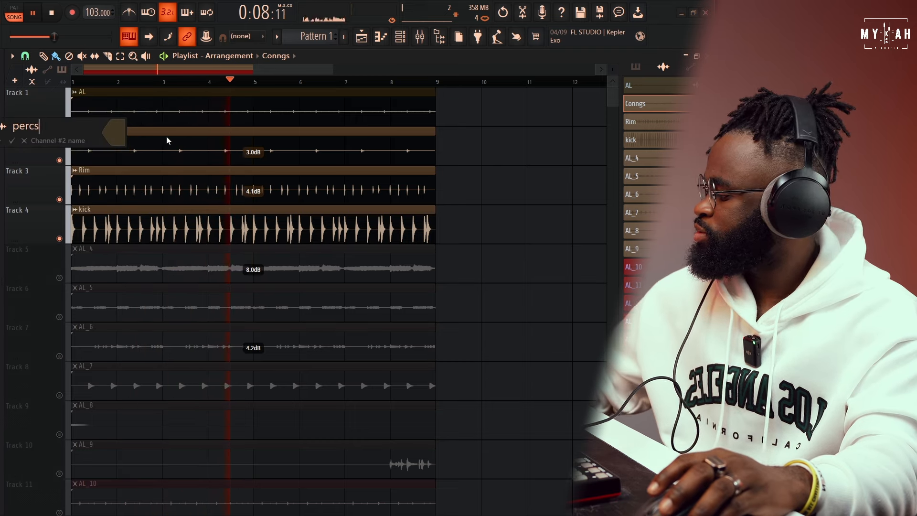
key(Return)
Route the percs clip to mixer track 4 and return to the playlist.
double_click(237, 114)
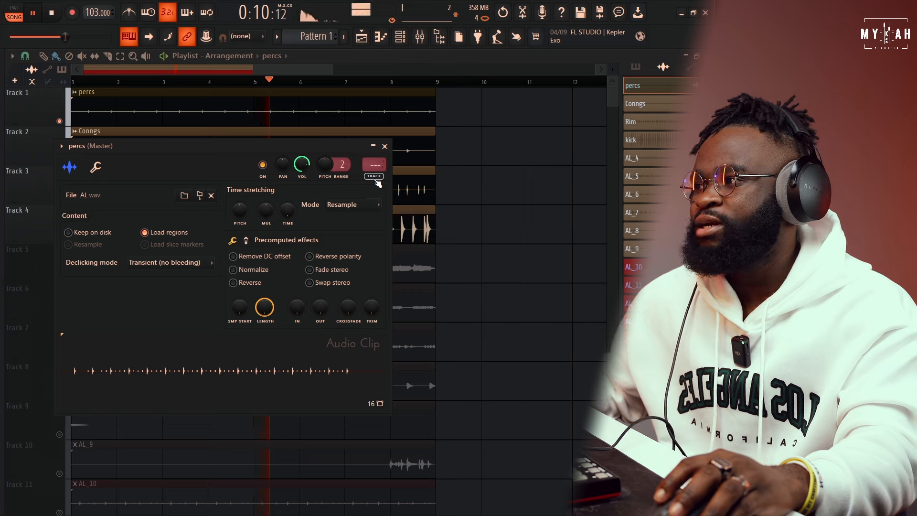
key(ctrl+l)
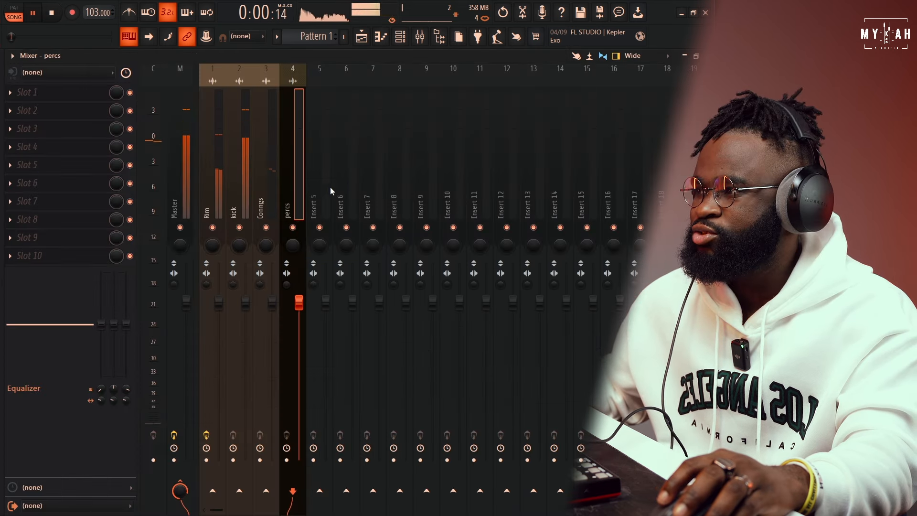
click(361, 37)
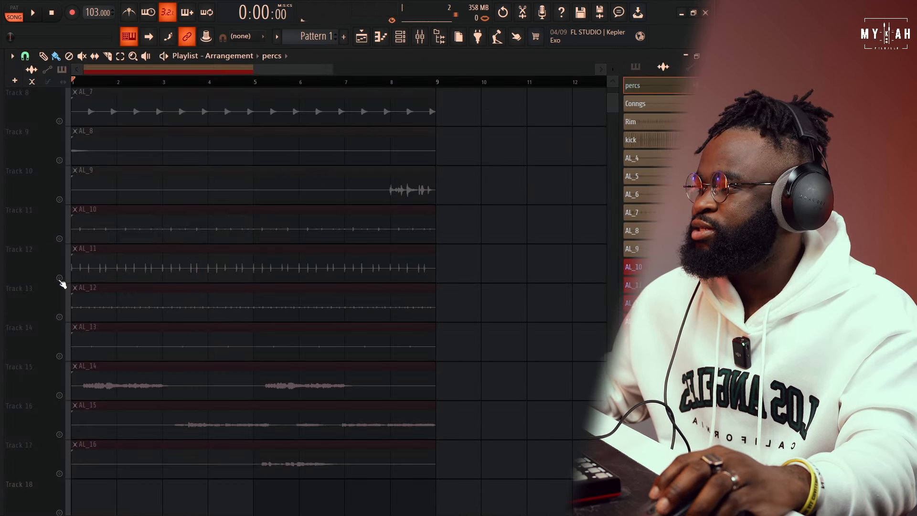
Unmute the AL_11 clip on track 12 and audition it with the other drums while watching the mixer levels.
click(59, 278)
key(space)
double_click(127, 262)
key(space)
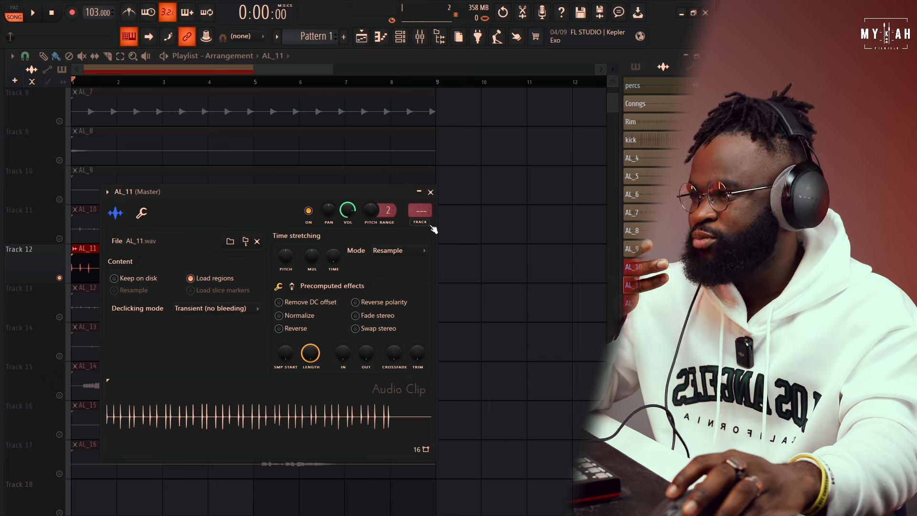
click(420, 37)
key(space)
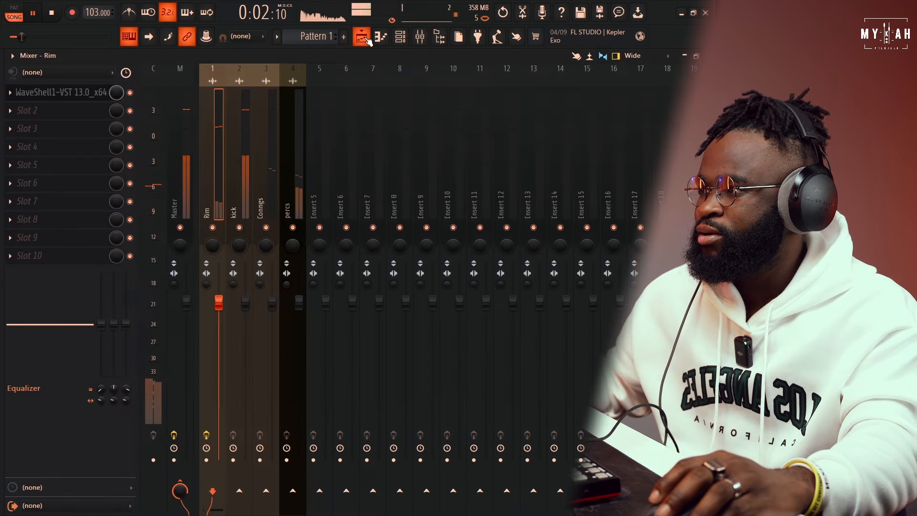
click(419, 37)
click(420, 38)
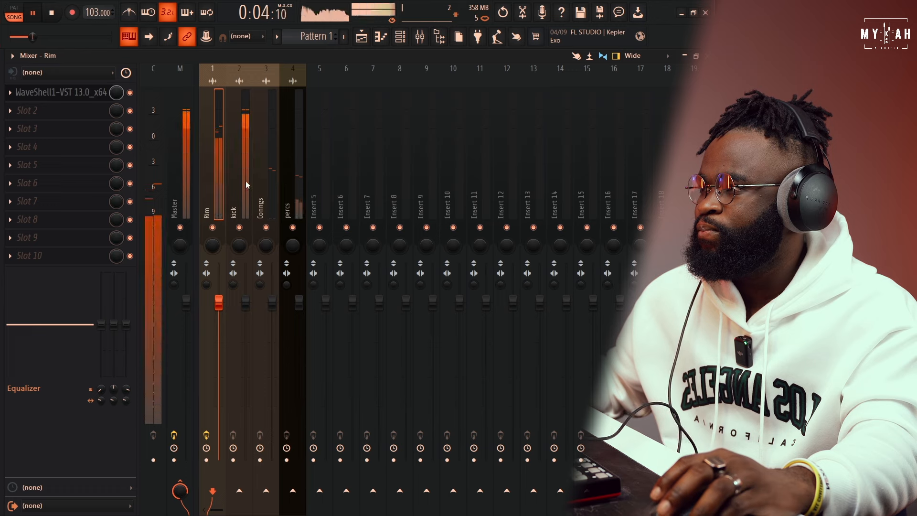
Add Fruity Parametric EQ 2 to the second effect slot of the Rim mixer track and play the beat.
key(space)
click(56, 112)
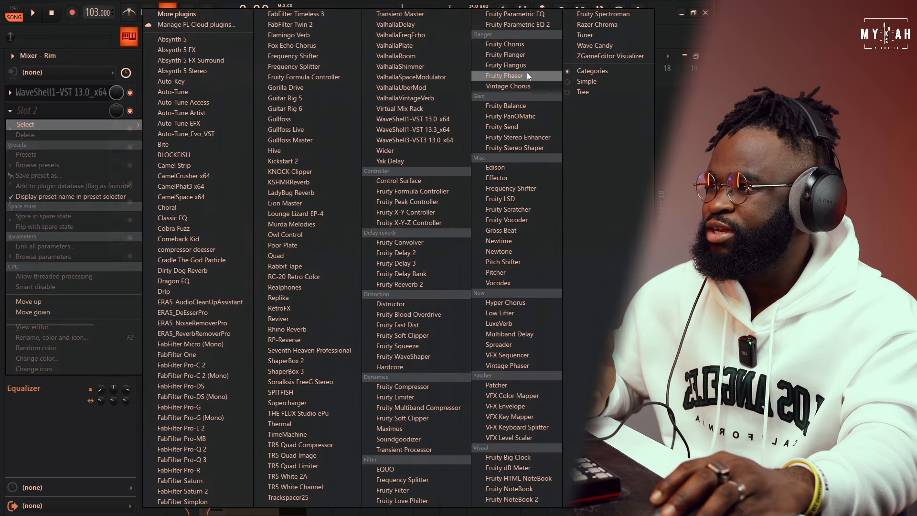
click(541, 25)
key(space)
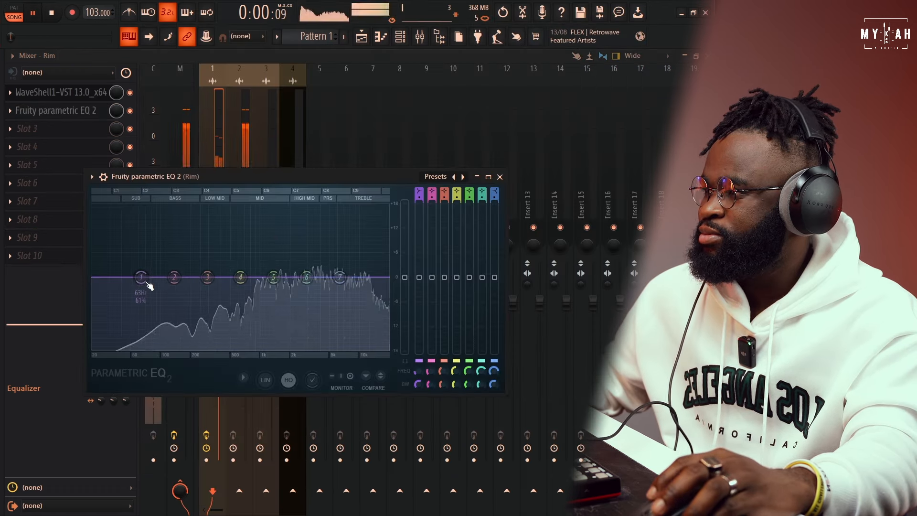
Cut the Rim's low end with EQ band 1 at about 200 Hz, steepen its slope and audition the result.
drag(145, 285, 197, 348)
key(space)
right_click(199, 350)
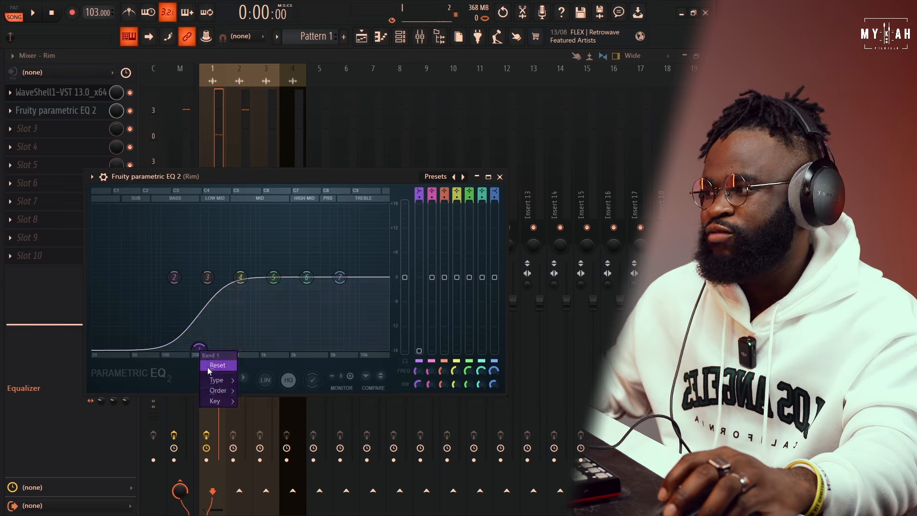
mouse_move(224, 392)
click(258, 391)
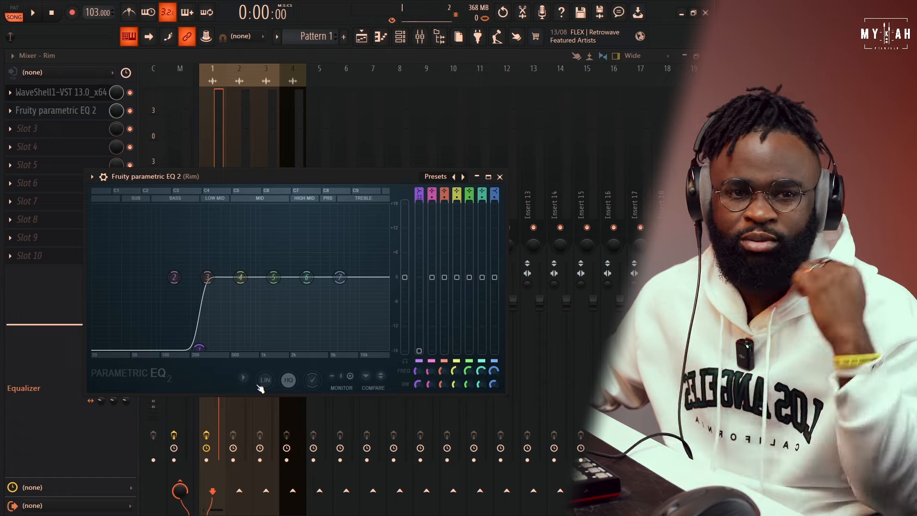
key(space)
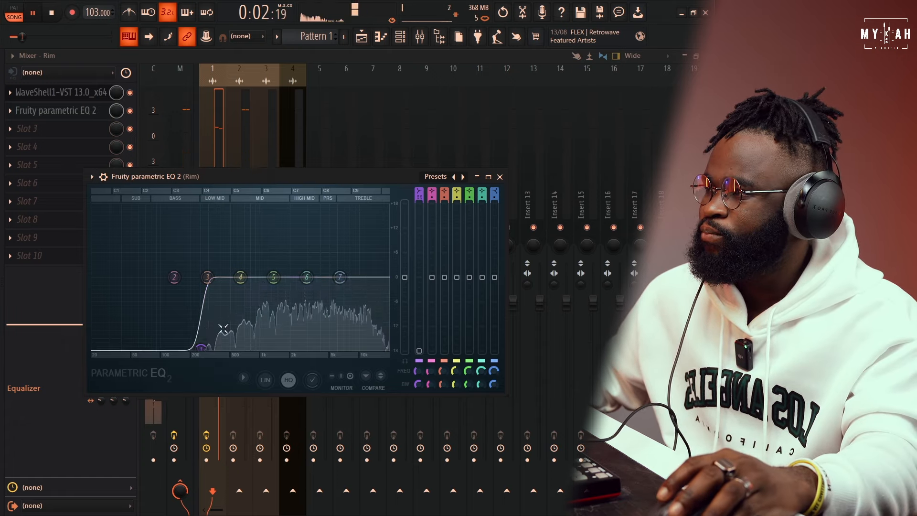
Unmute the AL_10 clip on track 11 in the playlist and rename it as hi hat.
click(362, 37)
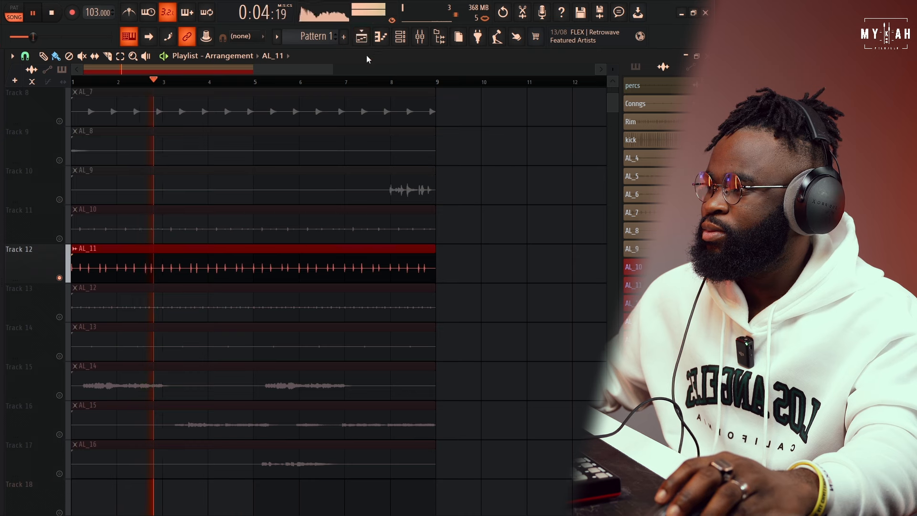
click(74, 209)
right_click(75, 214)
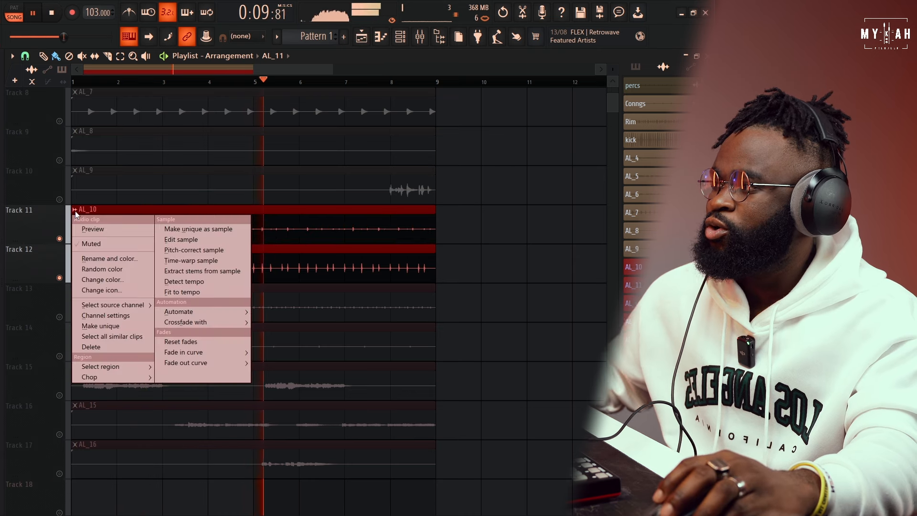
click(114, 258)
text(hi)
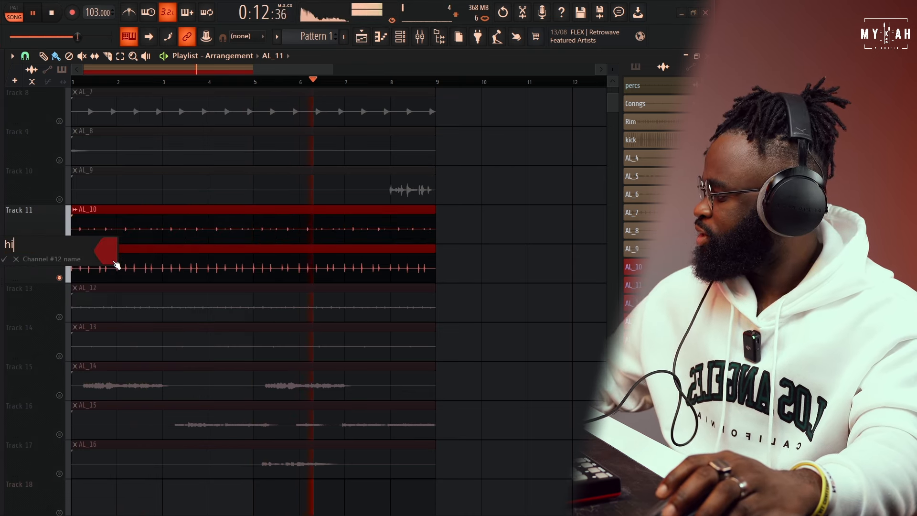
text( hat)
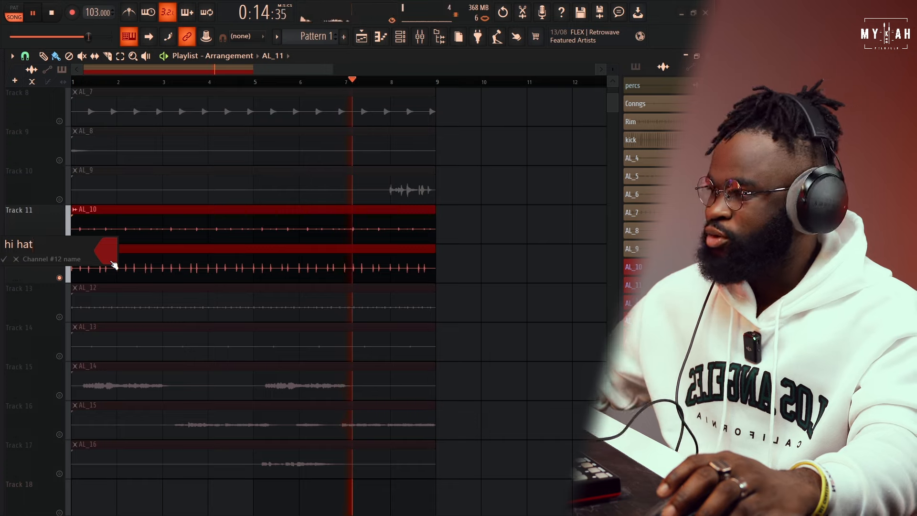
key(Return)
Route the hi hat clip to mixer track 5 and copy the Rim track's Smack Attack effect onto it.
double_click(162, 224)
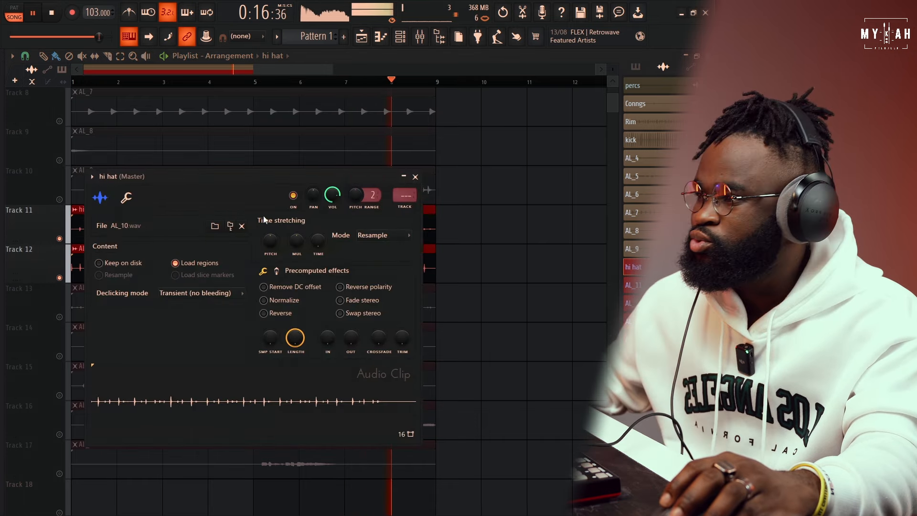
key(ctrl+l)
key(space)
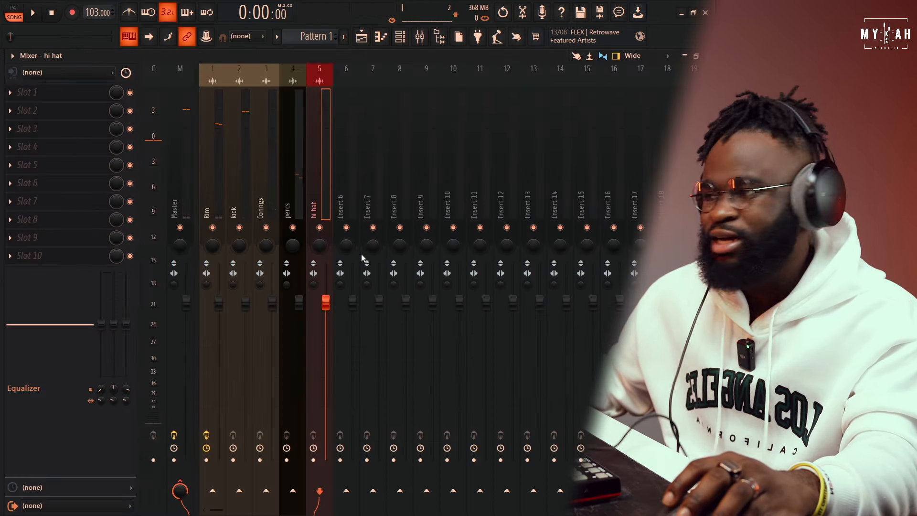
click(209, 201)
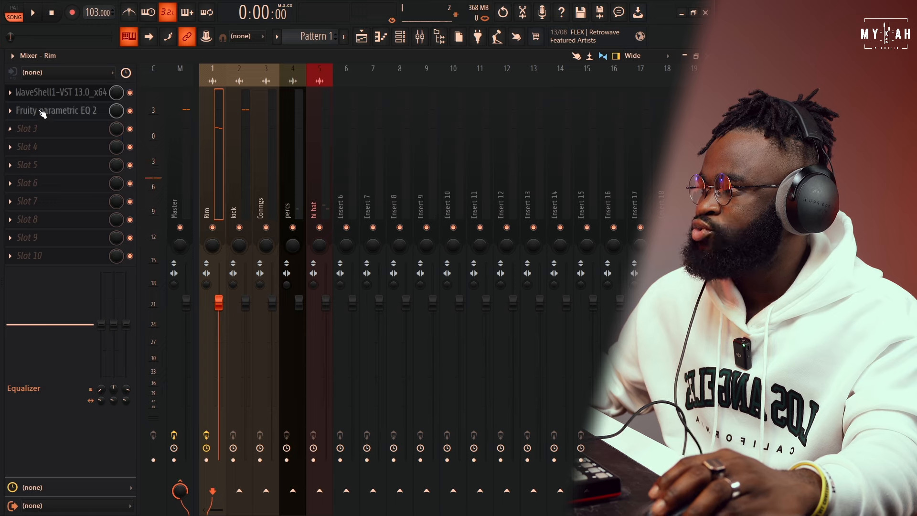
right_click(18, 98)
drag(34, 160, 322, 202)
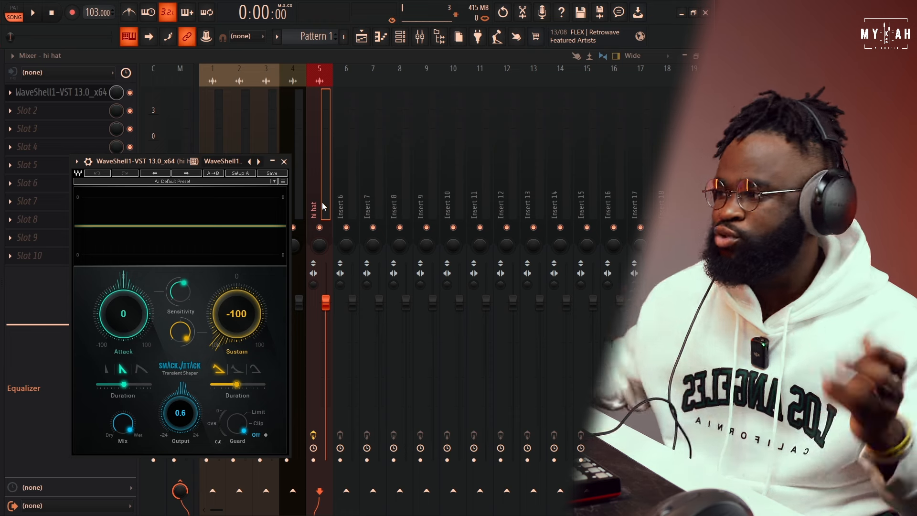
Set the hi hat's Smack Attack Sustain to -48 and adjust the sustain sensitivity during playback.
key(space)
drag(242, 327, 243, 302)
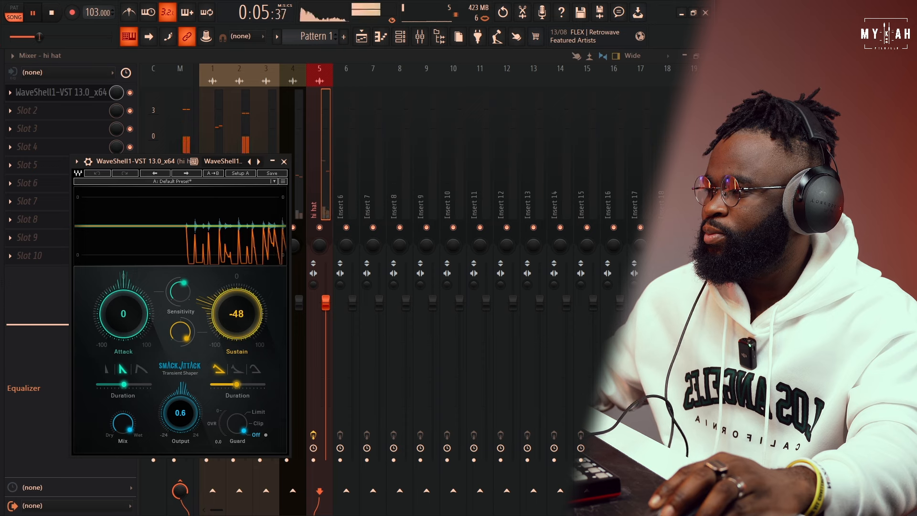
drag(180, 335, 180, 326)
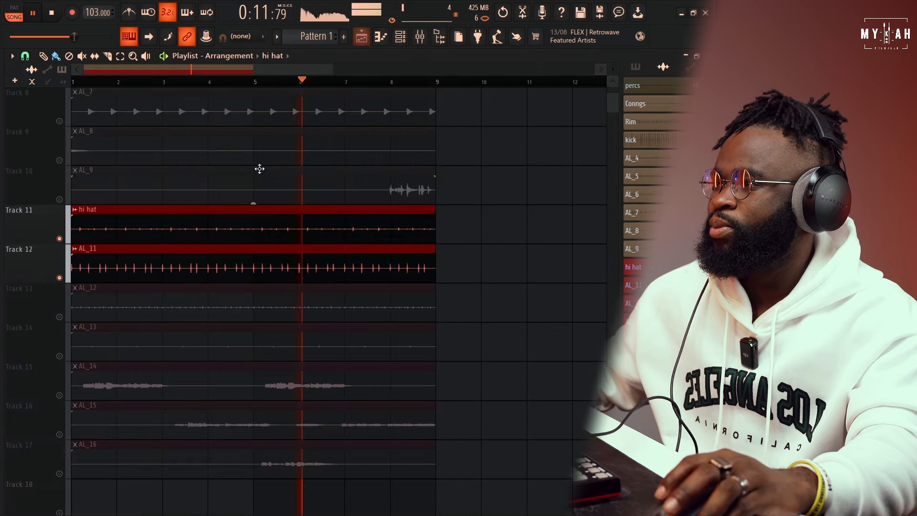
Unmute the AL_9 clip on track 10, audition it from around bar 8, and mute it again.
click(60, 199)
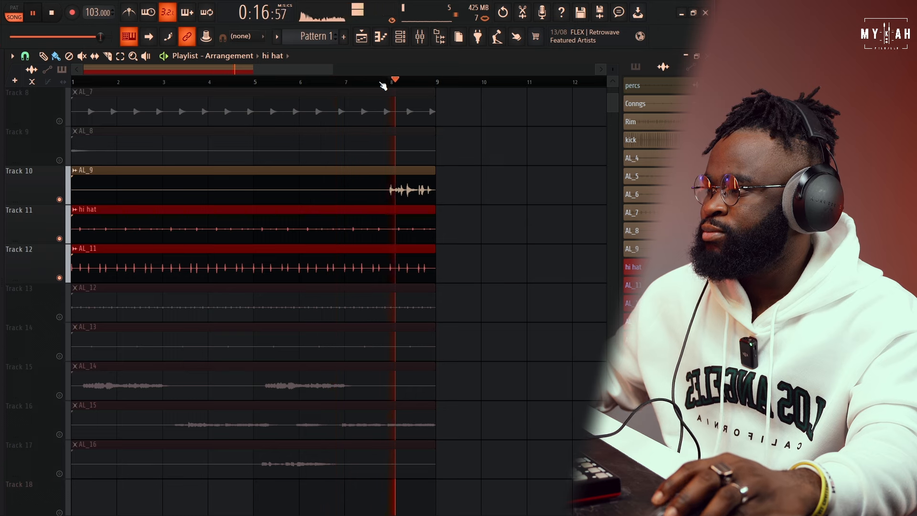
key(space)
click(301, 189)
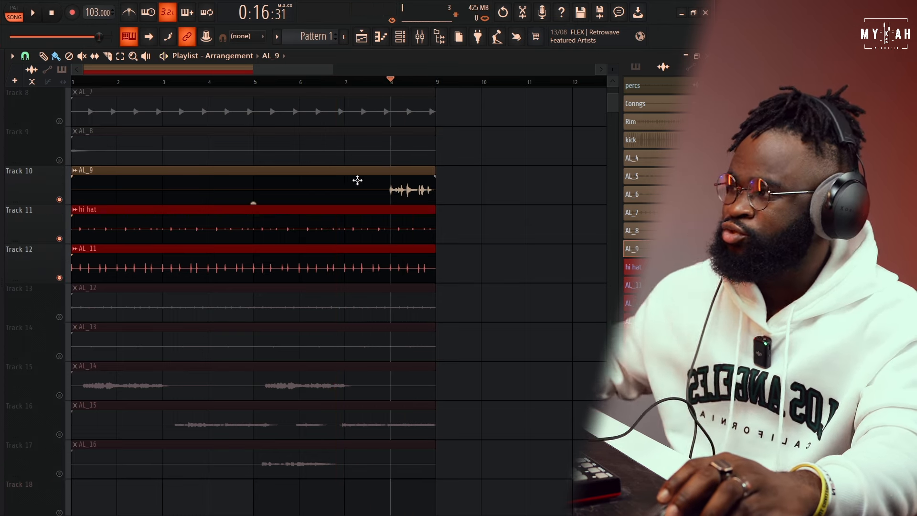
scroll(339, 184, up, 7)
key(space)
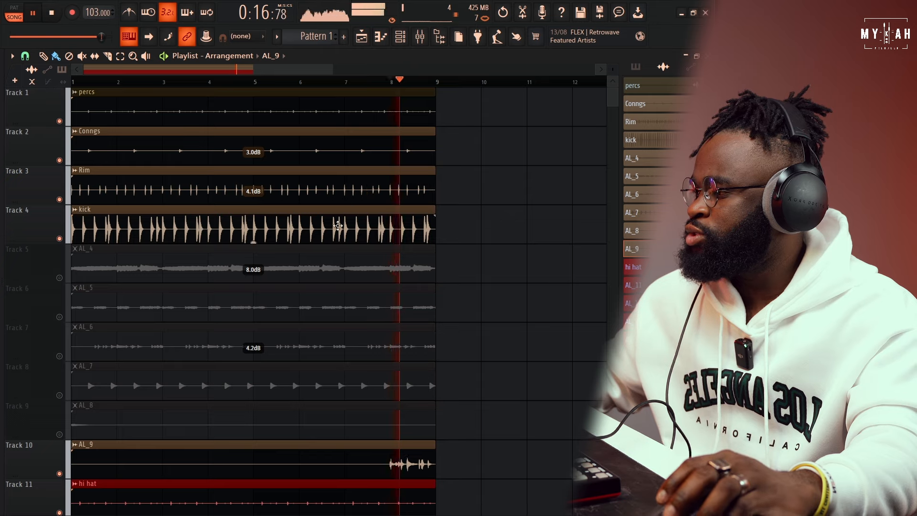
key(space)
click(60, 473)
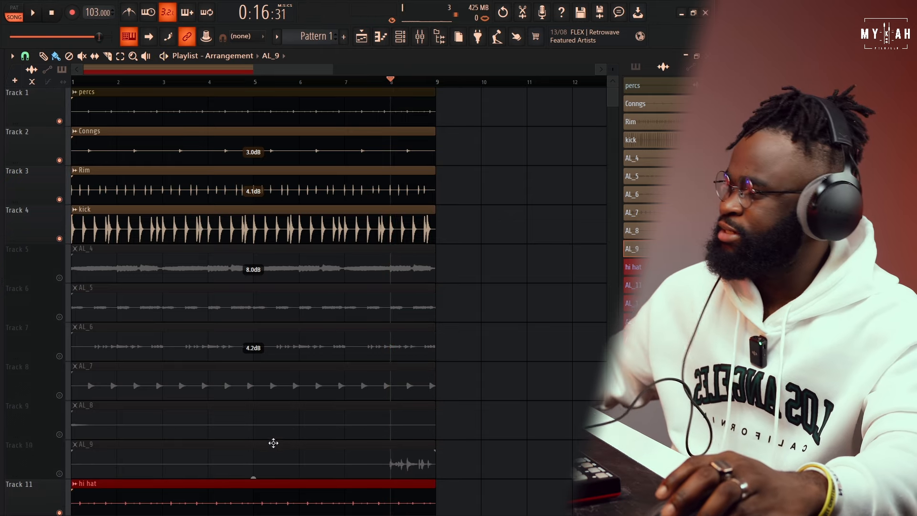
Unmute the AL_12 clip on track 13 and play it from the start with the other drums.
key(space)
key(space)
click(76, 80)
key(space)
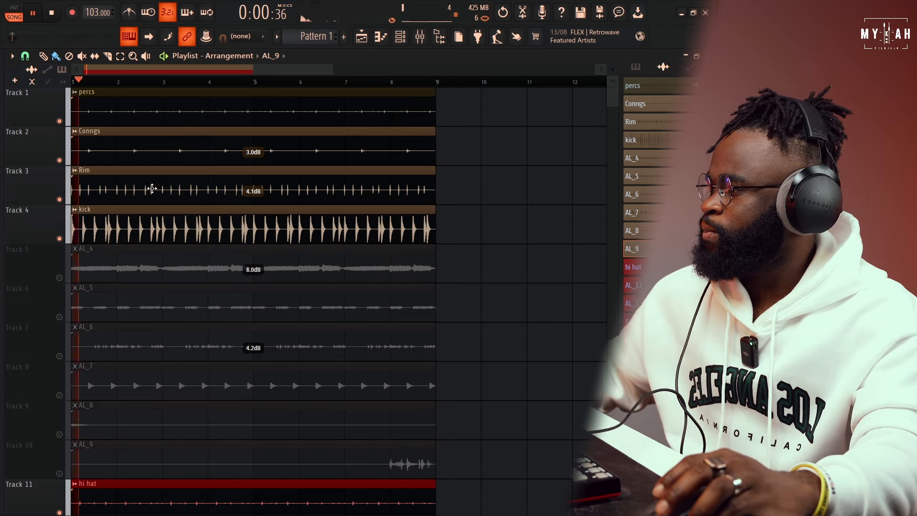
key(space)
scroll(180, 279, down, 5)
click(59, 395)
key(space)
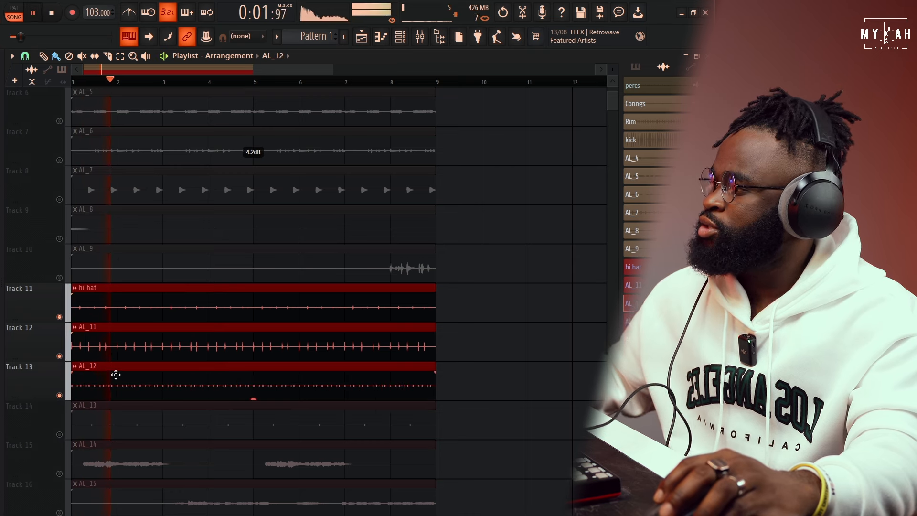
Rename the AL_12 clip as Shakers and route it to mixer track 6.
click(74, 366)
click(105, 382)
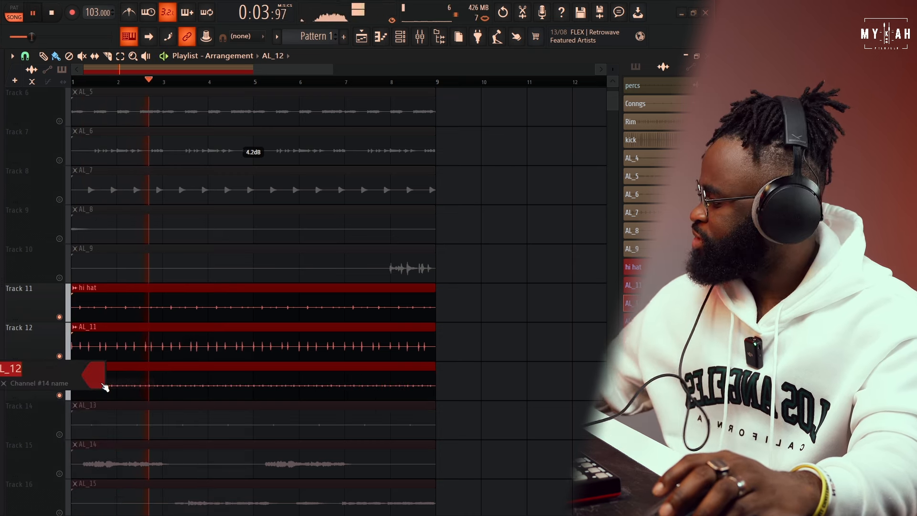
key(Caps_Lock)
text(S)
key(Caps_Lock)
text(hakers)
key(Return)
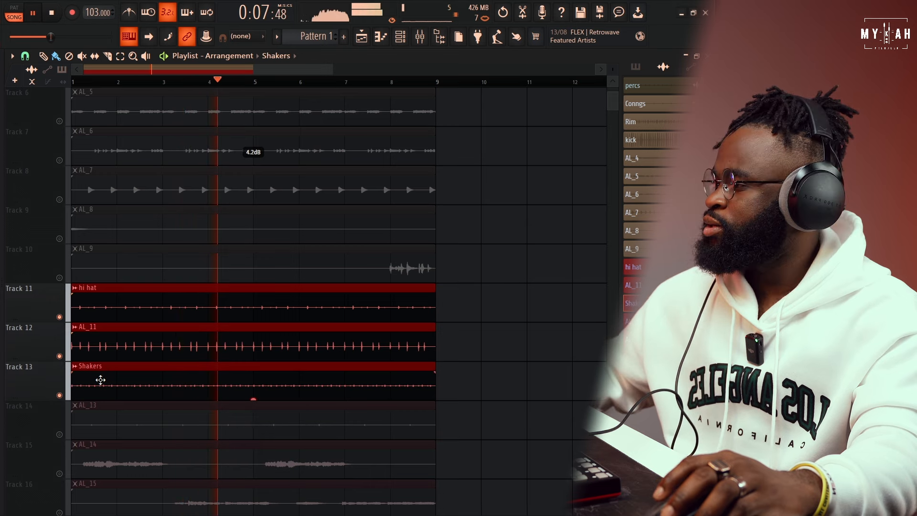
double_click(155, 373)
key(F9)
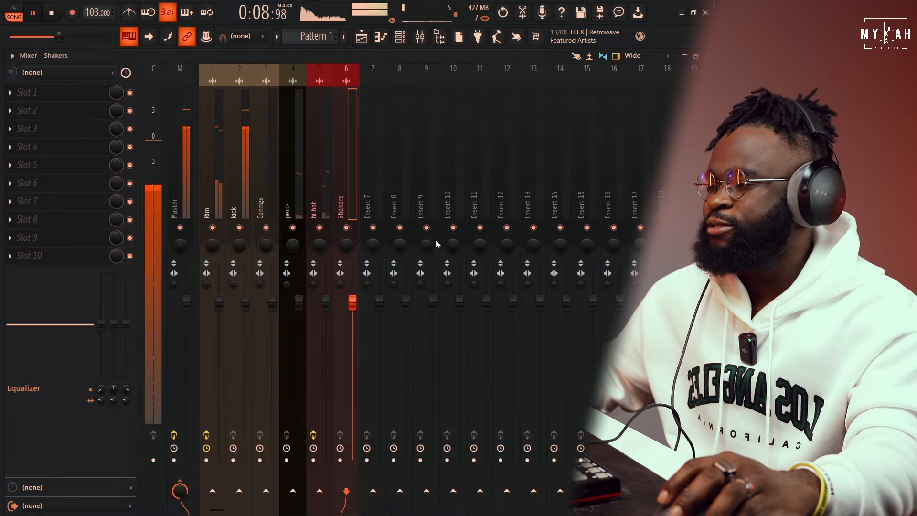
Return to the playlist, unmute the AL_4 clip on track 5 and audition it with the drums.
click(362, 36)
scroll(358, 245, down, 5)
key(space)
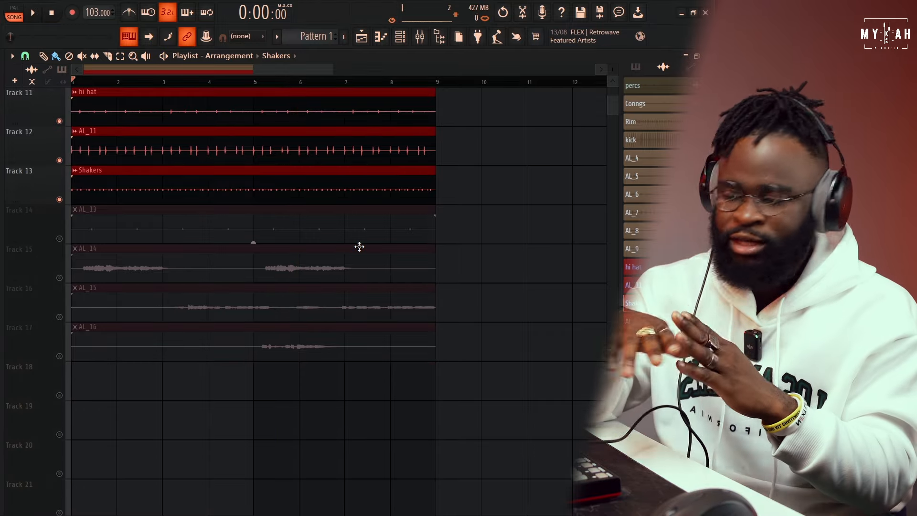
scroll(381, 221, up, 5)
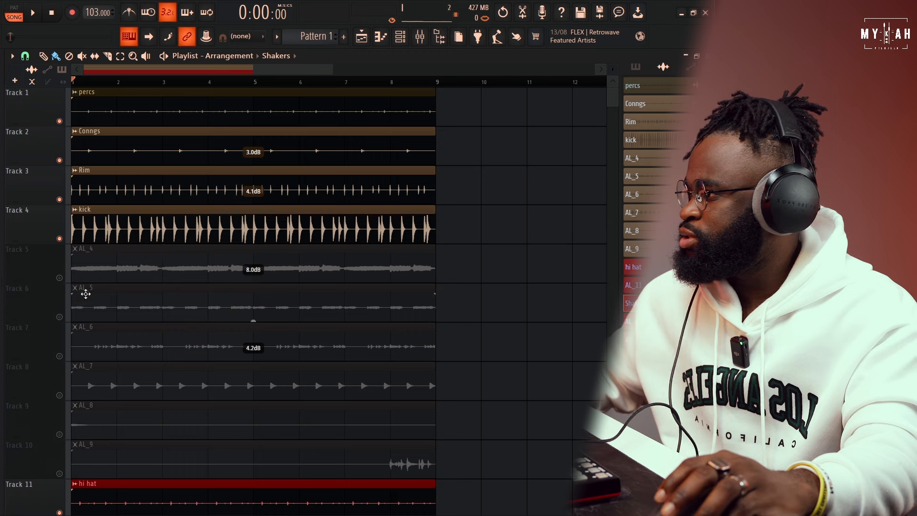
click(59, 278)
key(space)
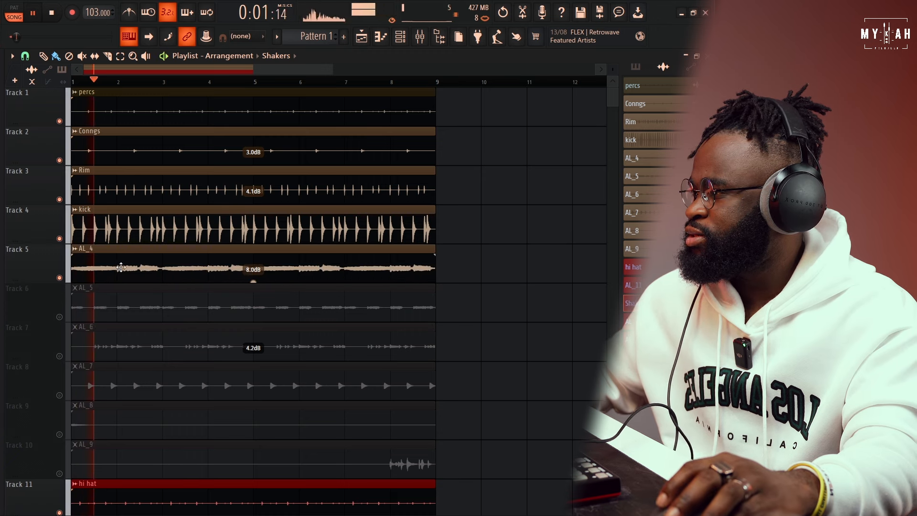
key(space)
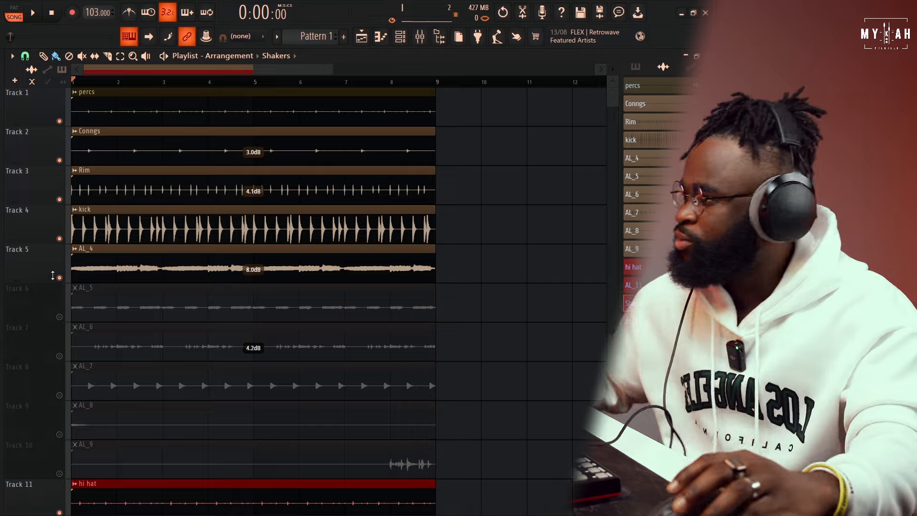
Load FabFilter Pro-Q 3 in the Guitar mixer track's first effect slot and play the guitar to view its spectrum.
key(F9)
click(29, 92)
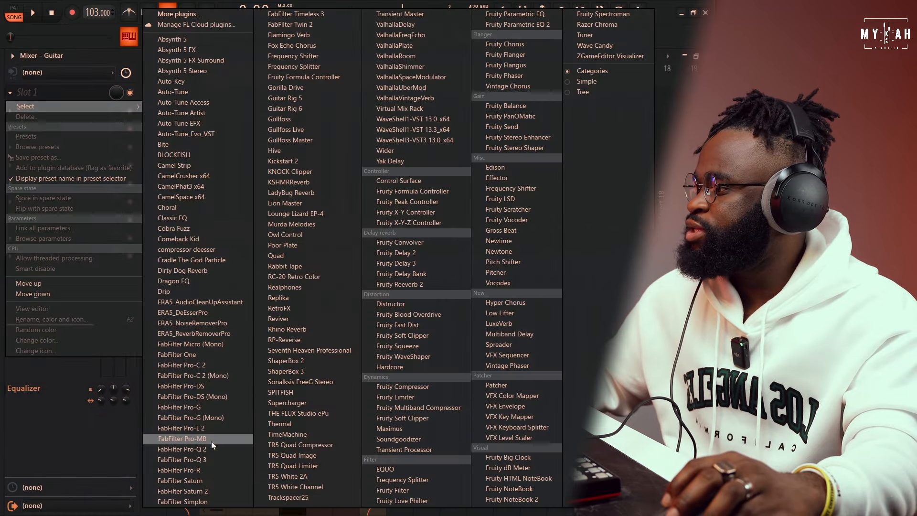
click(209, 459)
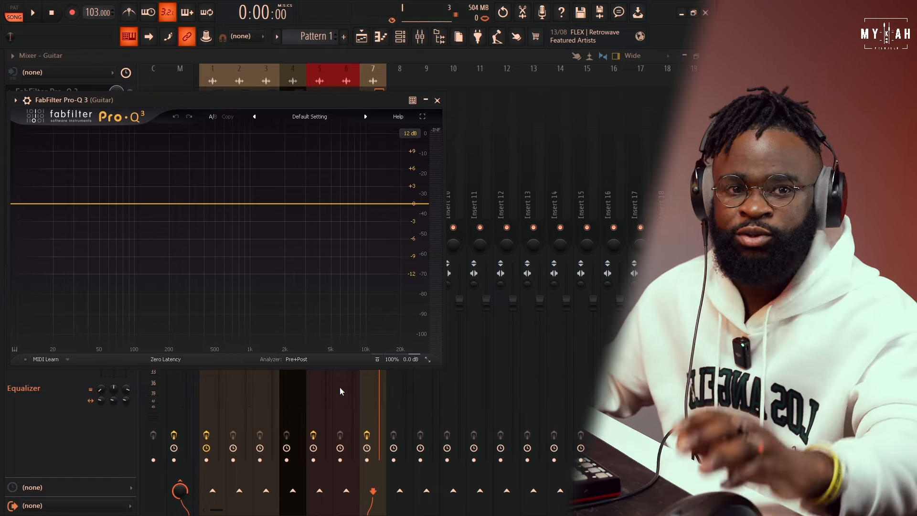
key(space)
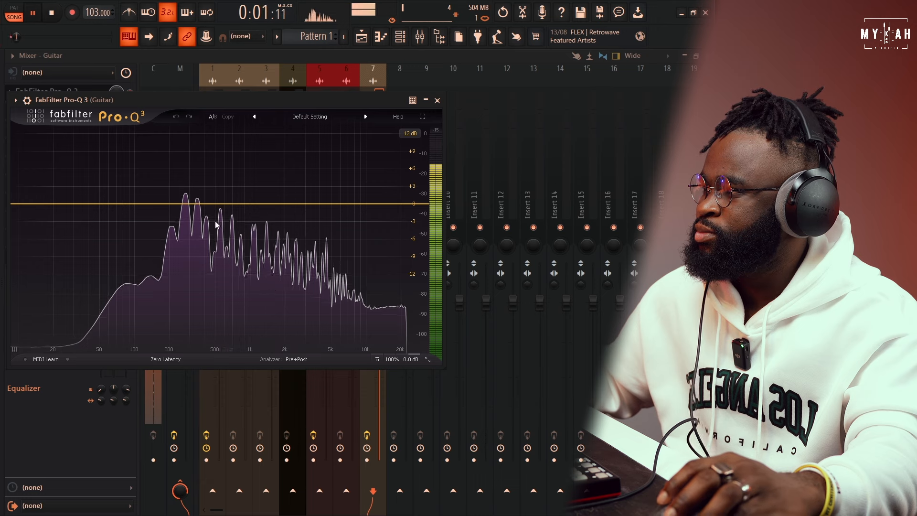
key(space)
Add a low-cut band with a 30 dB/oct slope to the guitar EQ at about 91 Hz.
click(18, 203)
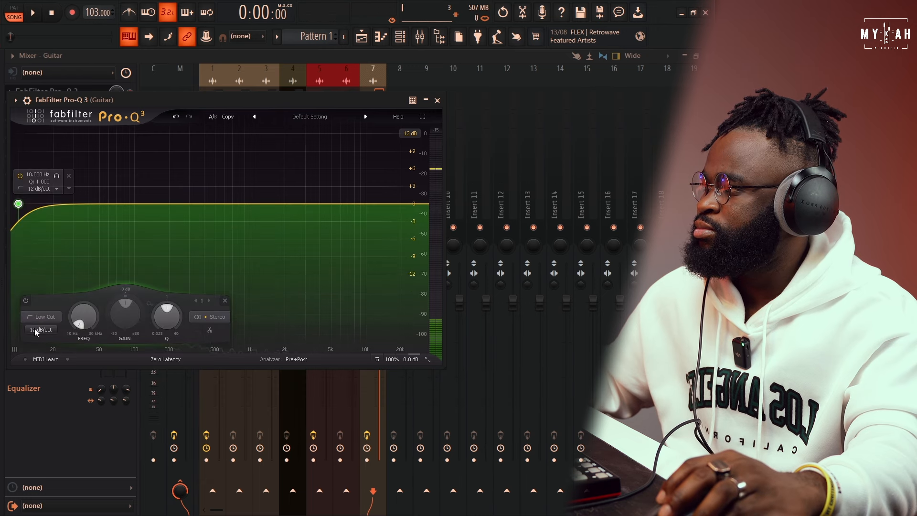
click(34, 329)
click(46, 391)
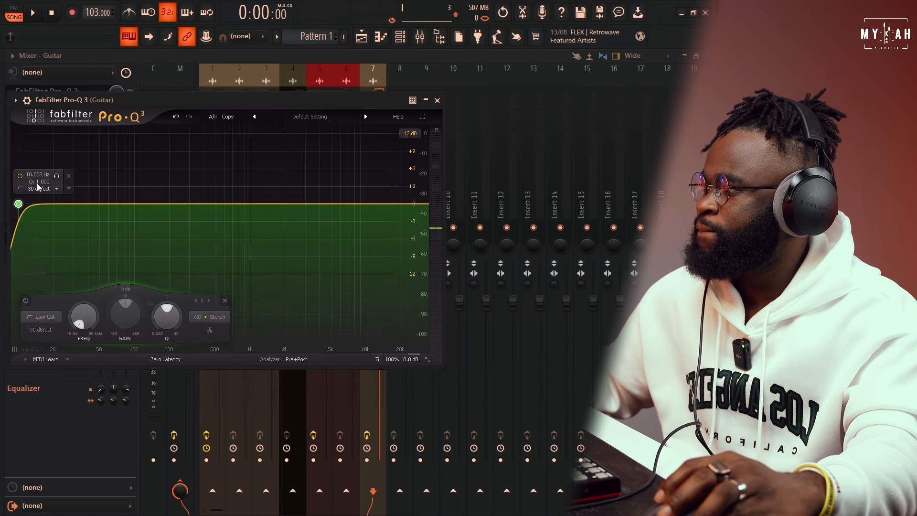
key(space)
drag(61, 203, 173, 199)
key(space)
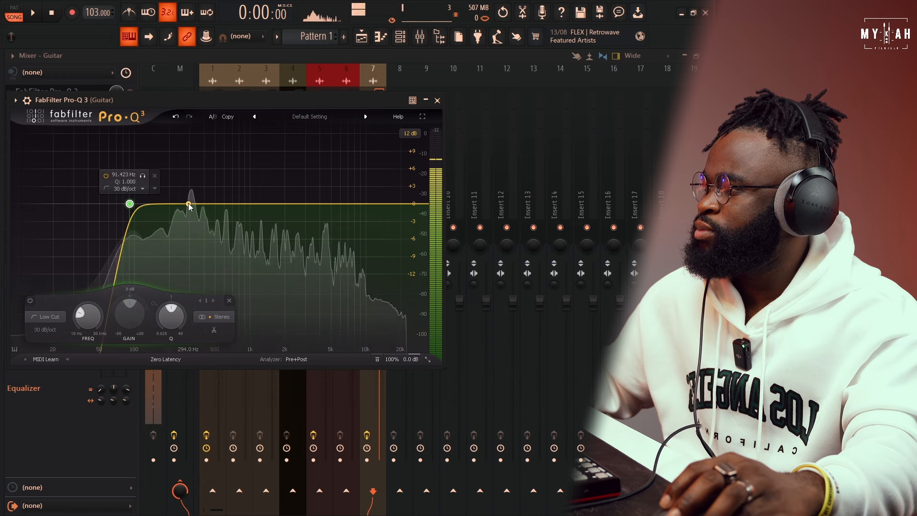
Add three bell bands on the guitar's resonant peaks at about 294, 520 and 775 Hz while it plays.
click(189, 204)
key(space)
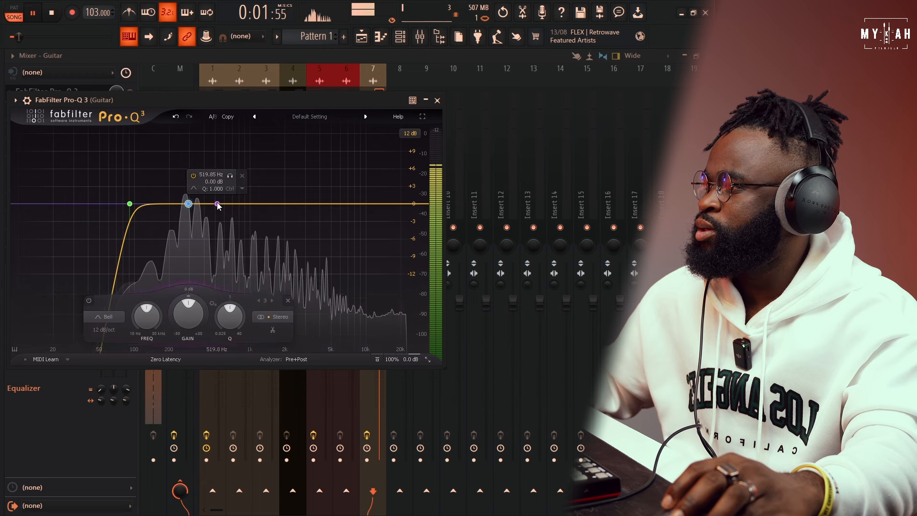
click(217, 204)
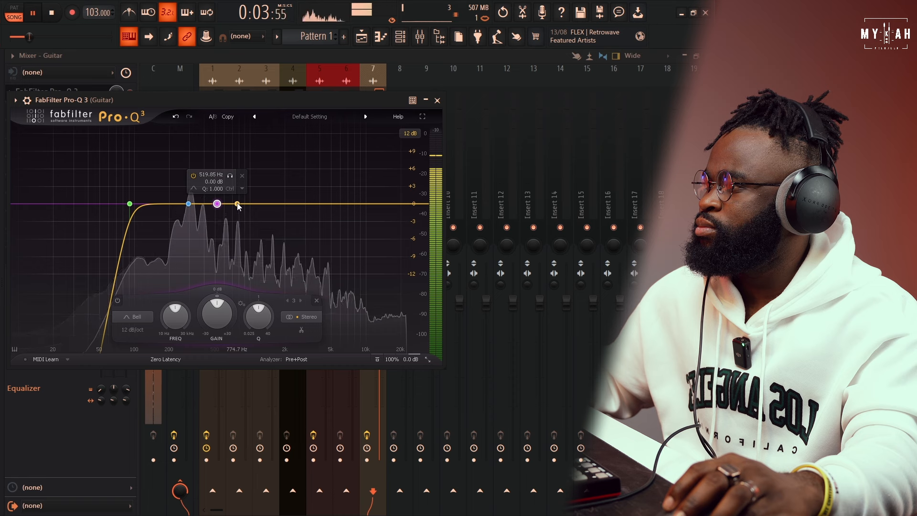
click(238, 204)
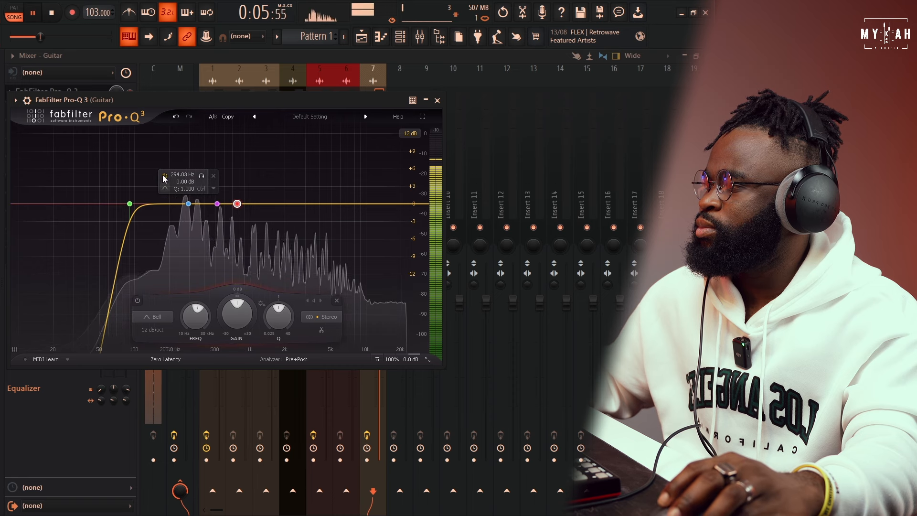
key(space)
Make the three bell bands dynamic, narrow them to a Q of about 6.9 and give them downward dynamic range.
drag(156, 161, 251, 227)
click(262, 189)
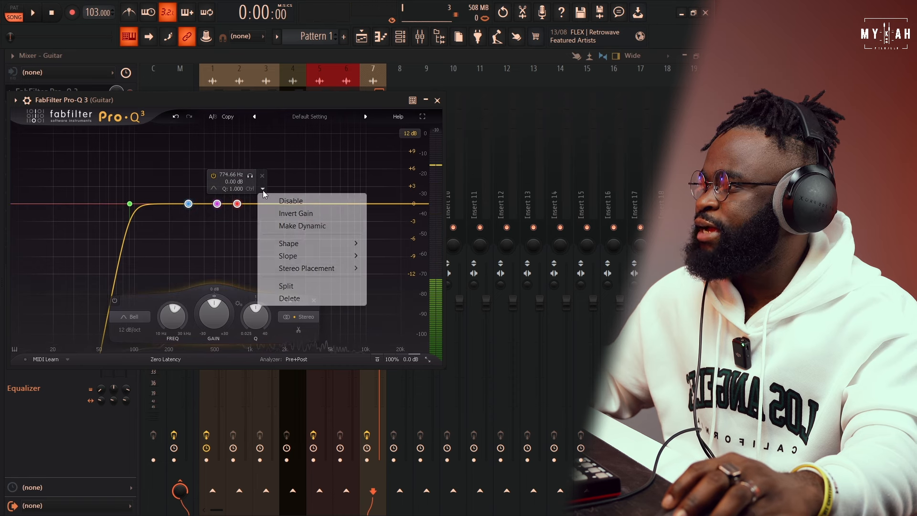
click(293, 225)
scroll(239, 210, up, 5)
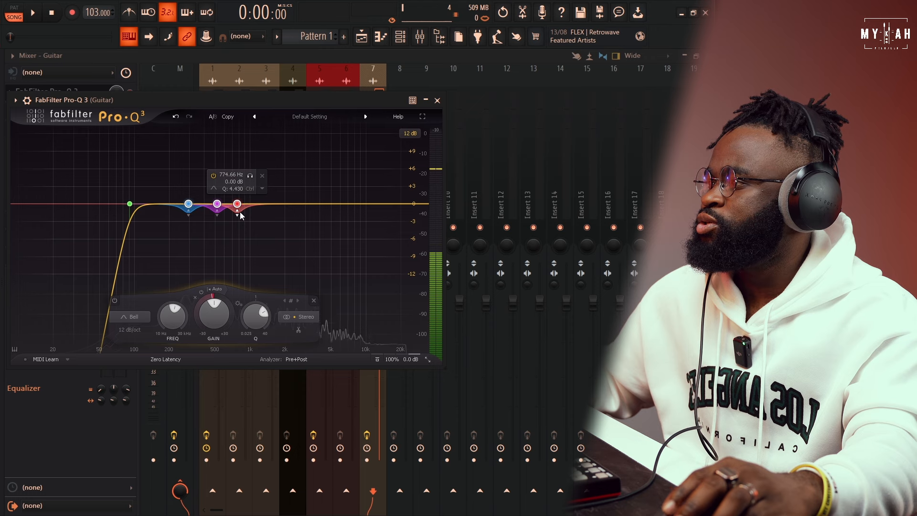
scroll(240, 216, up, 3)
key(space)
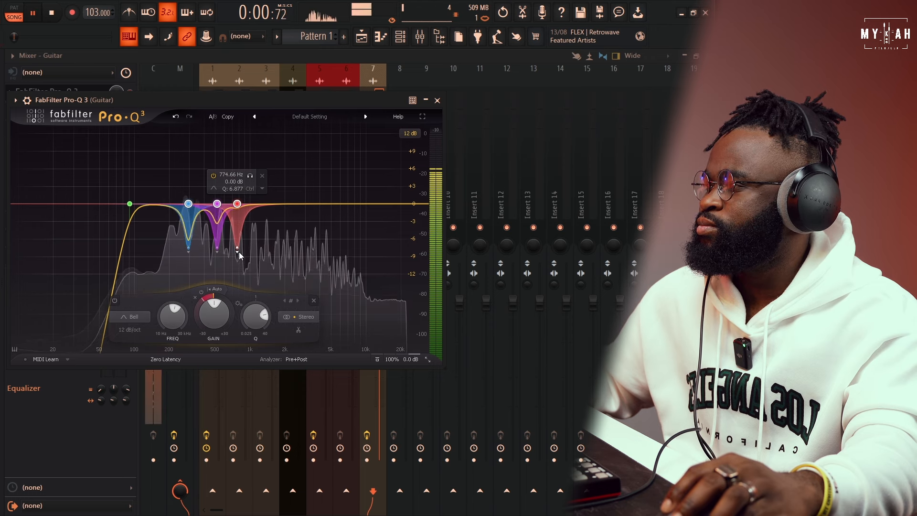
Move the guitar's low cut slightly higher to about 100 Hz, stop playback and close the equalizer.
drag(129, 204, 134, 204)
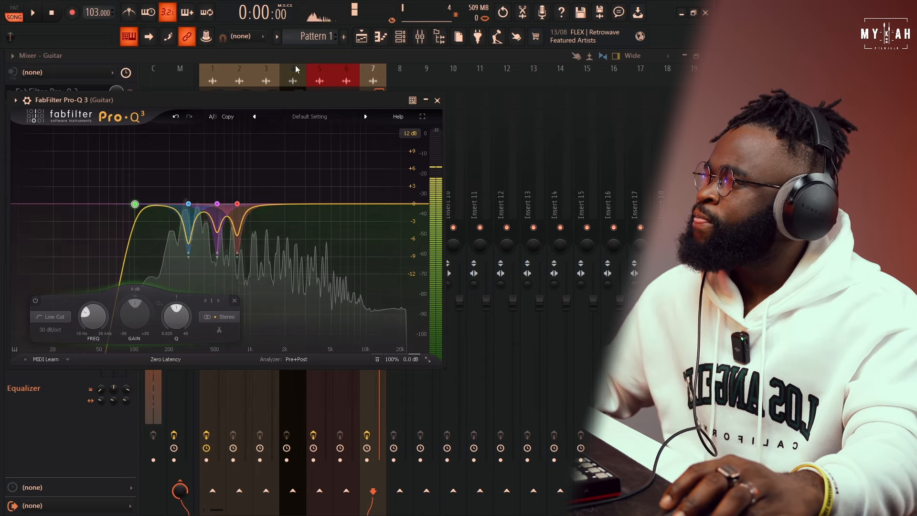
key(space)
key(Escape)
Load Gorilla Drive in the Guitar track's second effect slot and audition it.
click(54, 113)
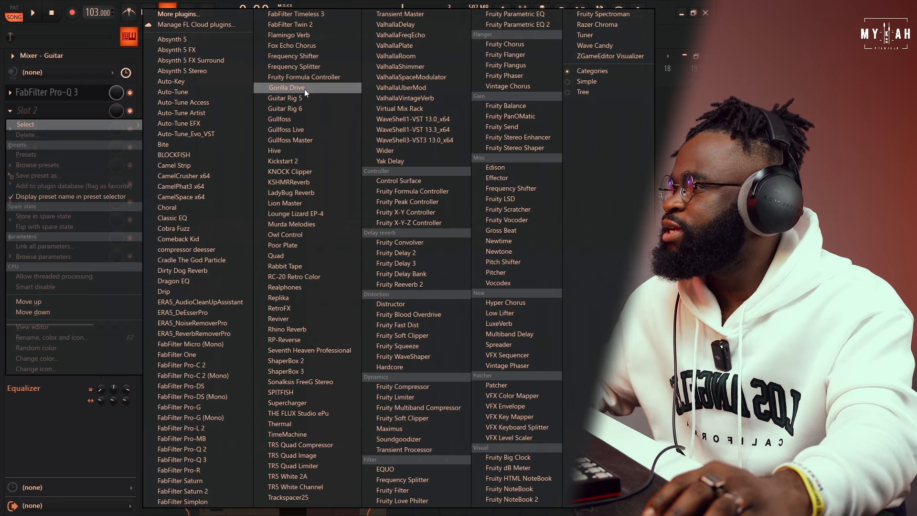
click(305, 89)
drag(146, 115, 387, 150)
key(space)
key(space)
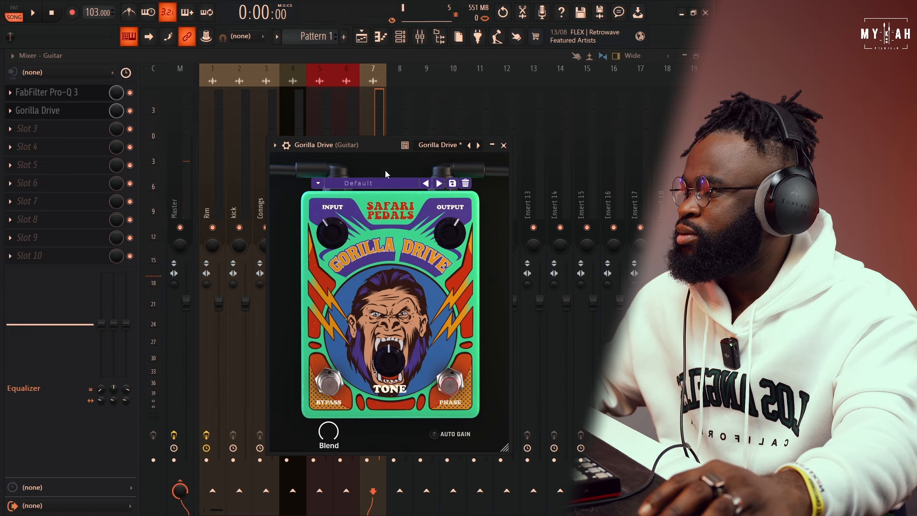
Lower Gorilla Drive's output while the guitar plays and toggle the effect slot to compare the sound.
drag(381, 143, 377, 149)
key(space)
drag(443, 239, 446, 257)
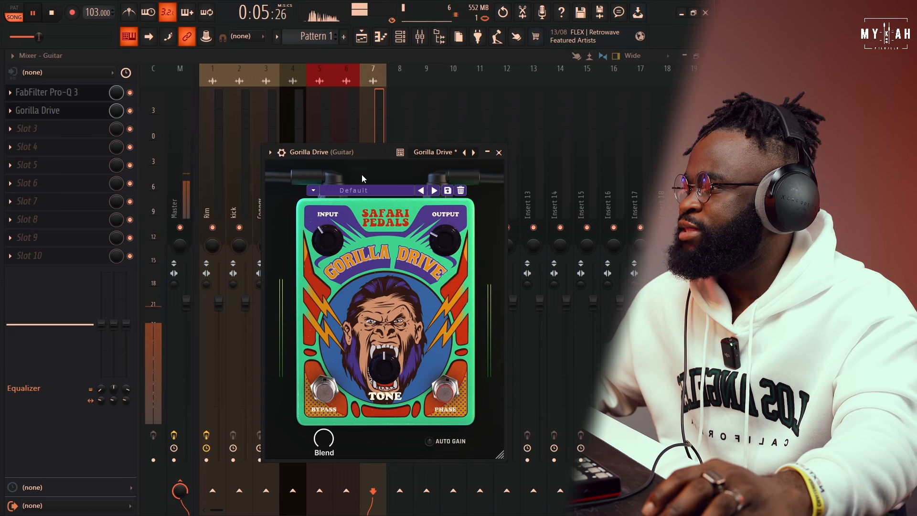
drag(362, 152, 359, 168)
key(space)
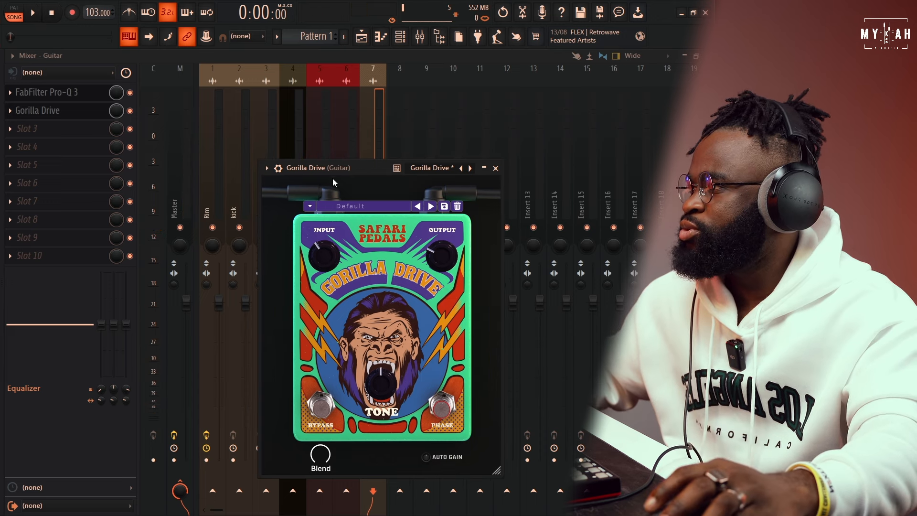
click(131, 111)
key(space)
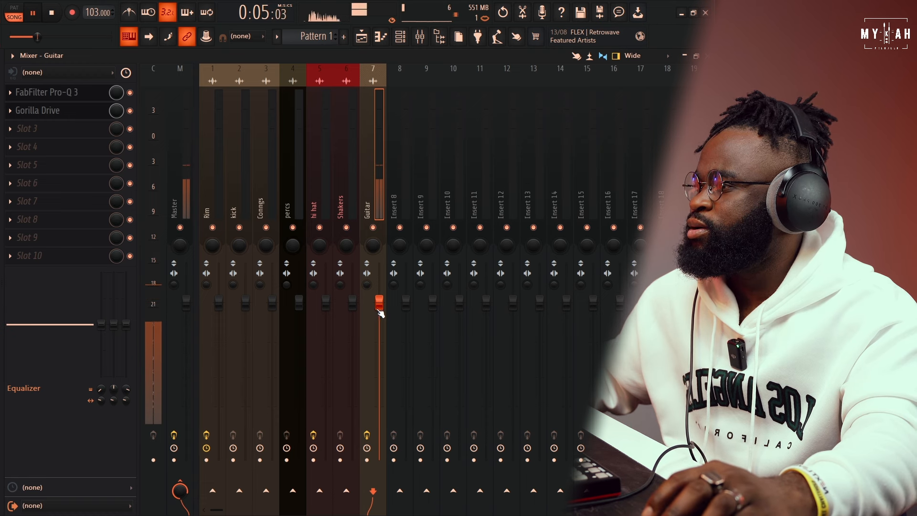
Try the Eating a banana and Phat mami ape presets in Gorilla Drive on the playing guitar.
click(72, 117)
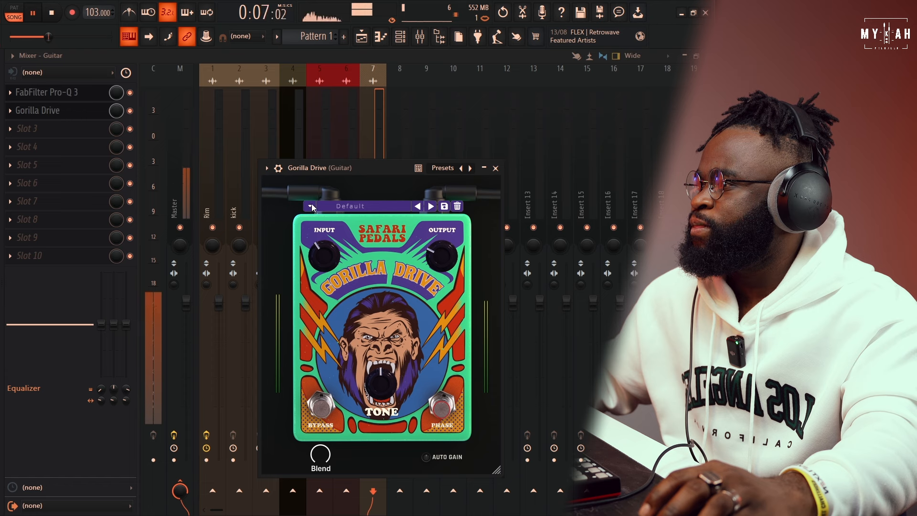
click(351, 206)
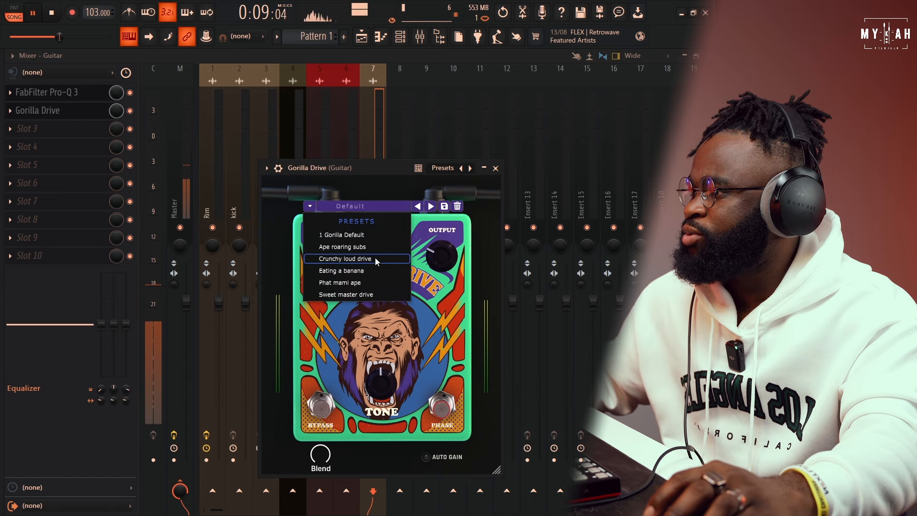
click(380, 271)
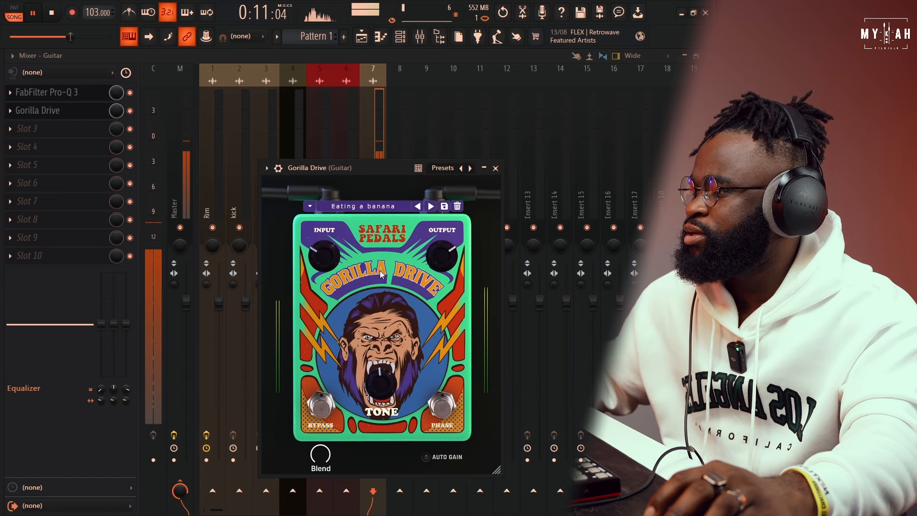
click(377, 206)
click(362, 283)
Load Gorilla Drive's Sweet master drive preset with the output at 0.5 and the tone at 0.06.
click(363, 205)
click(364, 295)
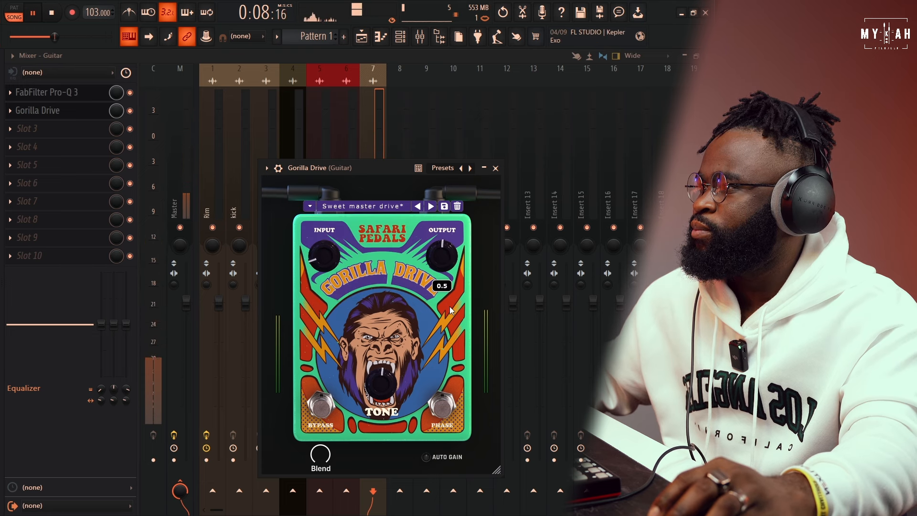
mouse_move(382, 396)
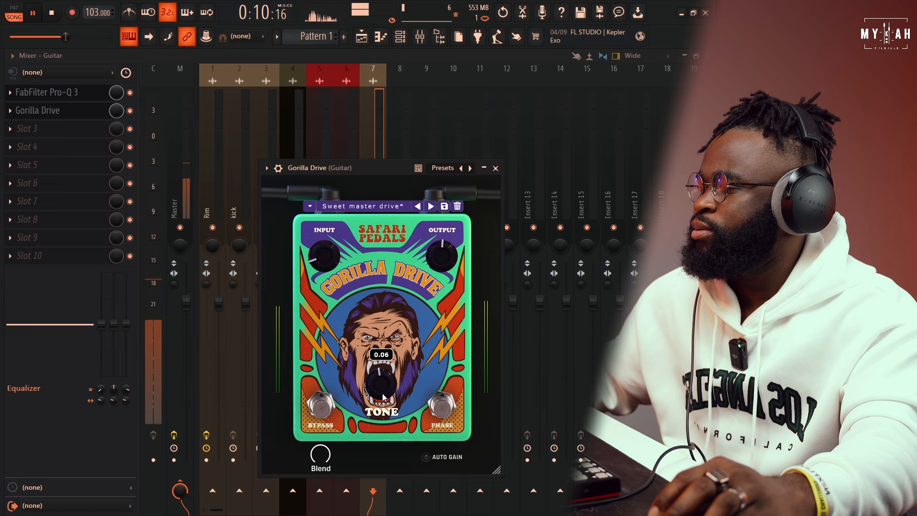
Return to the playlist, solo the AL_5 clip on track 6, raise its gain to 2.1 dB and audition it.
click(361, 38)
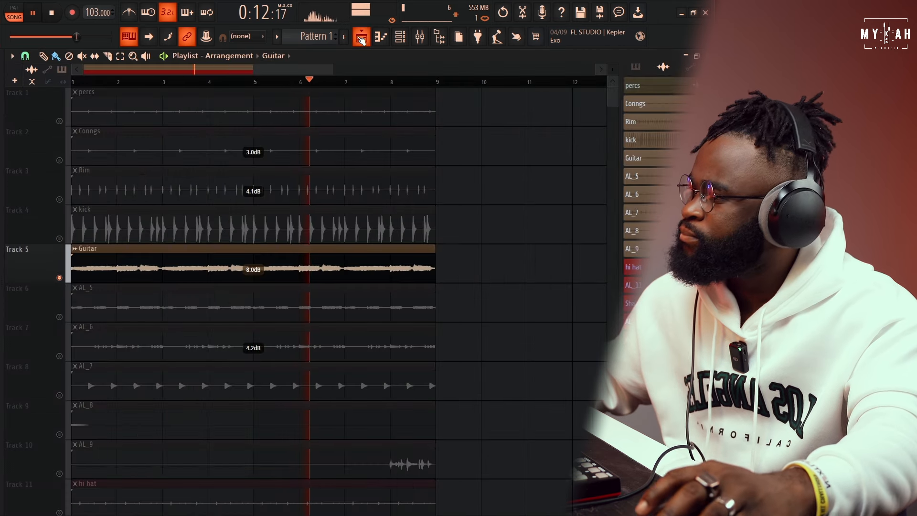
key(space)
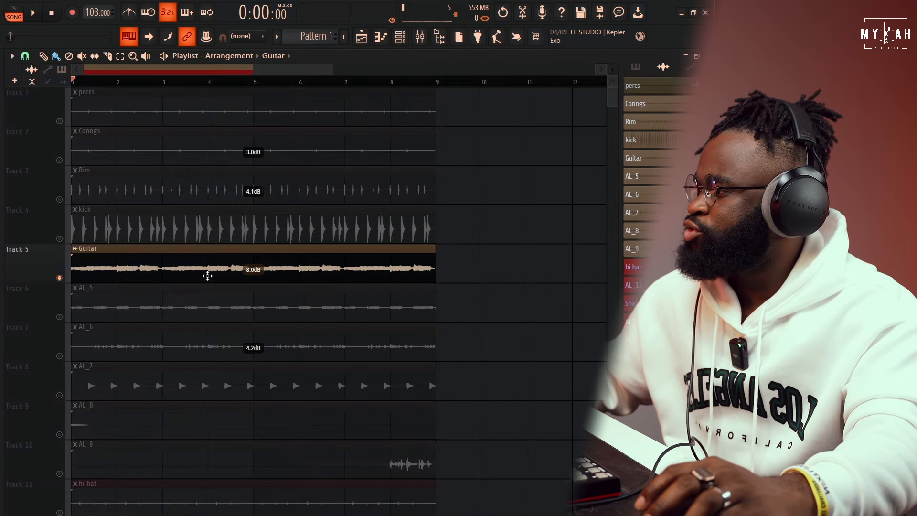
click(59, 317)
key(space)
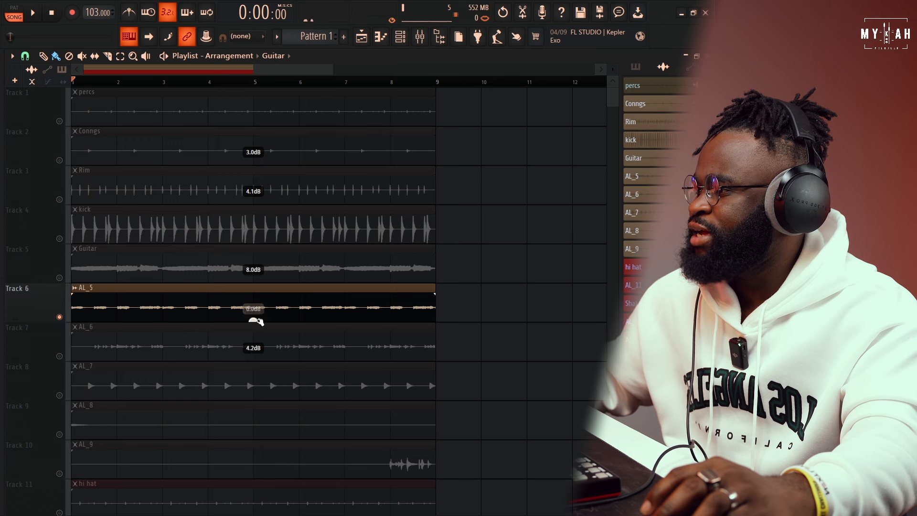
drag(253, 320, 253, 318)
key(space)
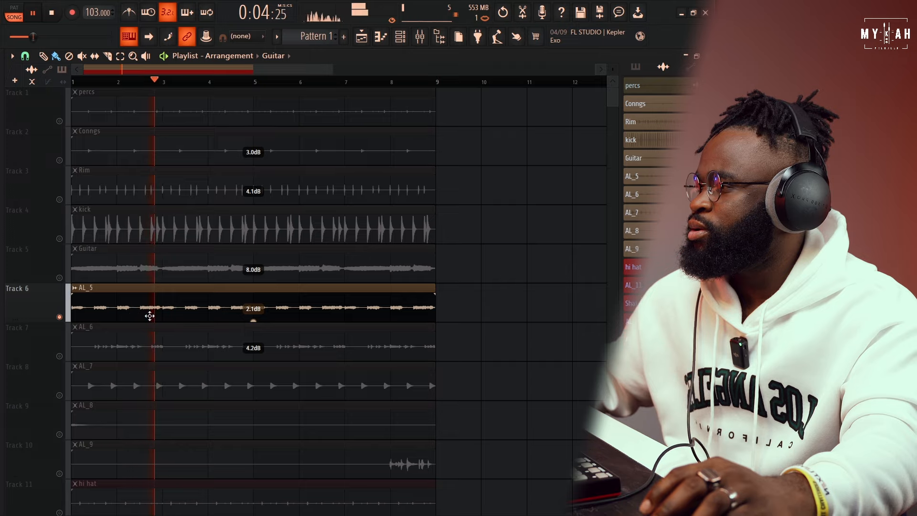
key(space)
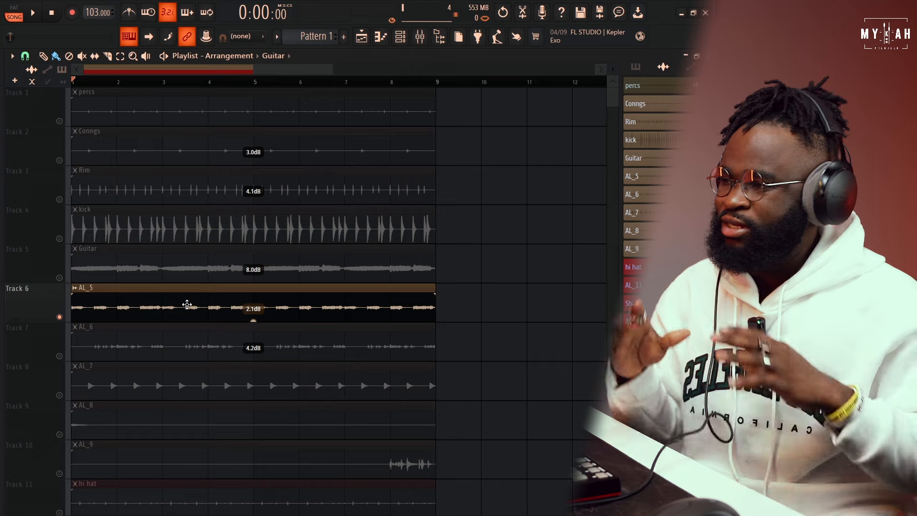
Unmute the Rim clip on track 3 and play it together with AL_5 from the start.
key(space)
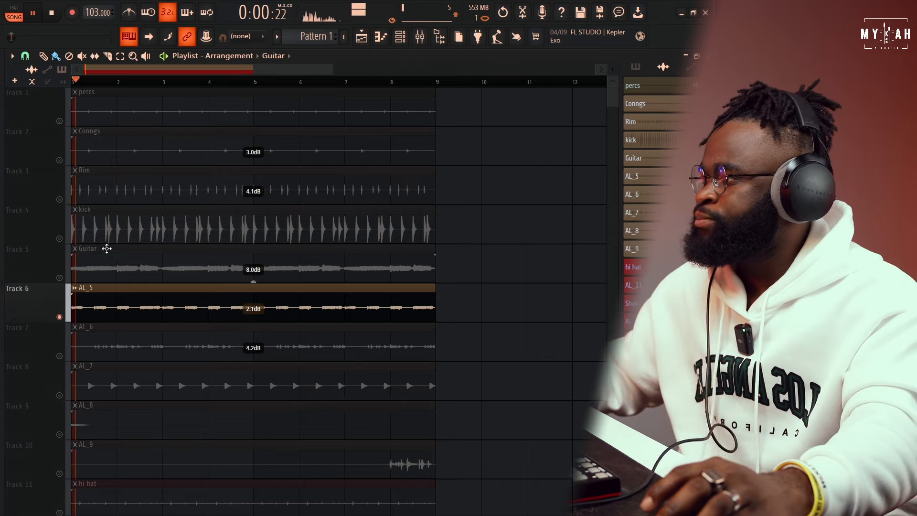
key(space)
click(60, 200)
key(space)
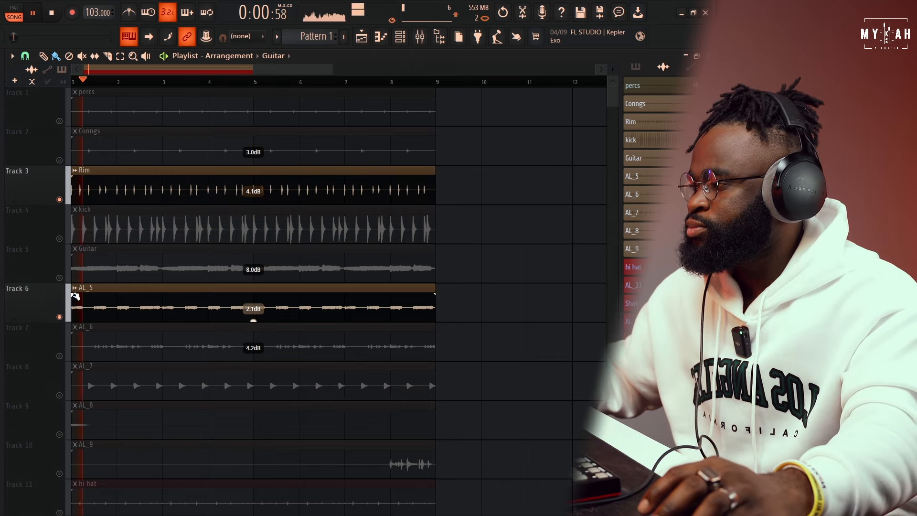
Rename the AL_5 clip as Guitar and colour it green.
click(75, 287)
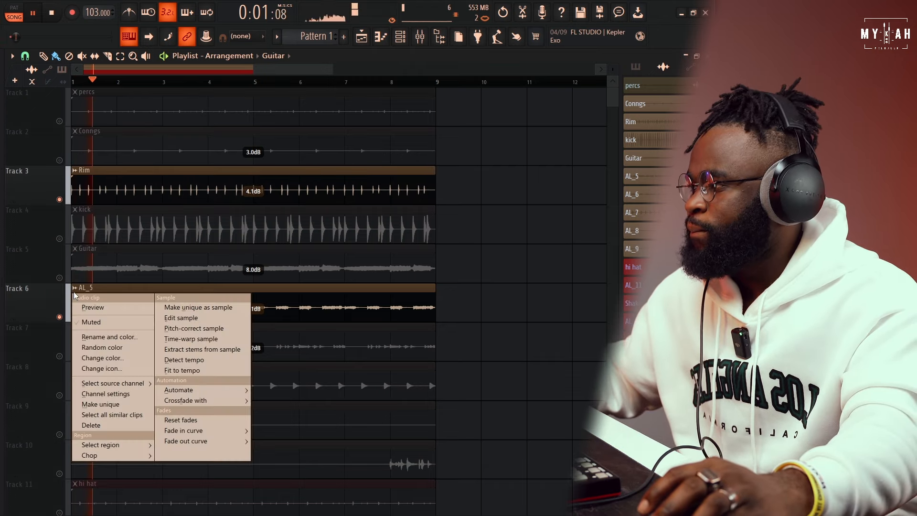
click(110, 347)
key(Caps_Lock)
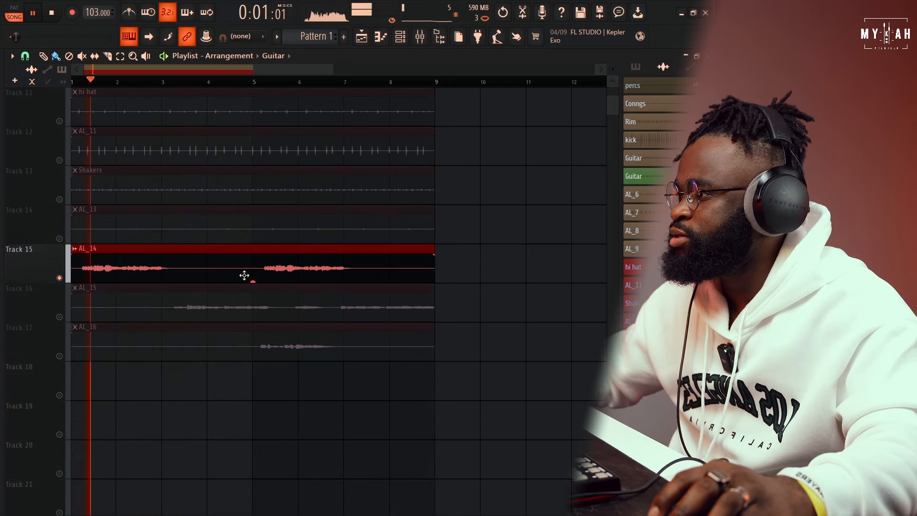
Route the AL_14 clip to mixer track 8 and load FabFilter Pro-MB in that track's first effect slot.
double_click(276, 260)
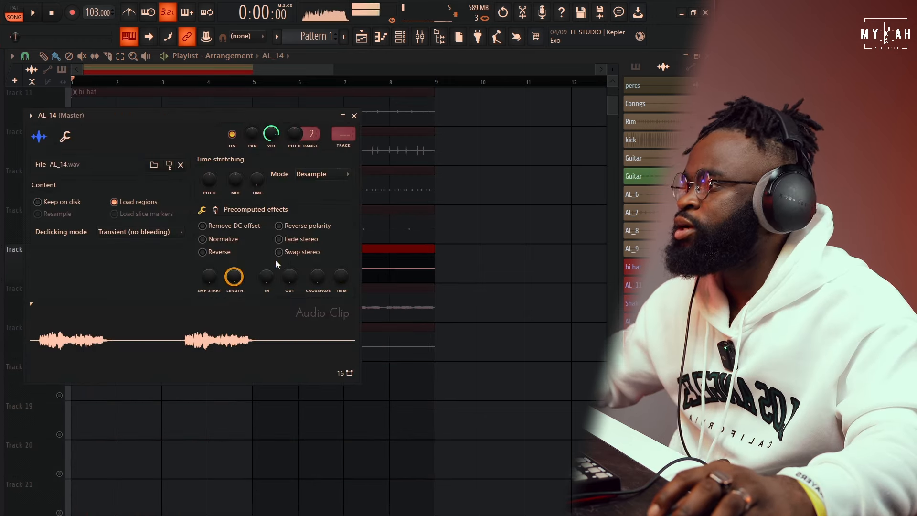
click(345, 146)
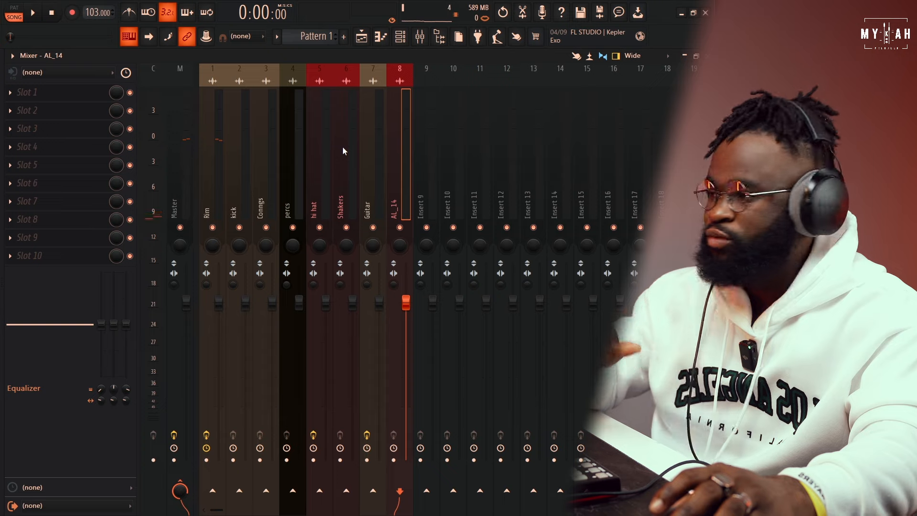
click(42, 92)
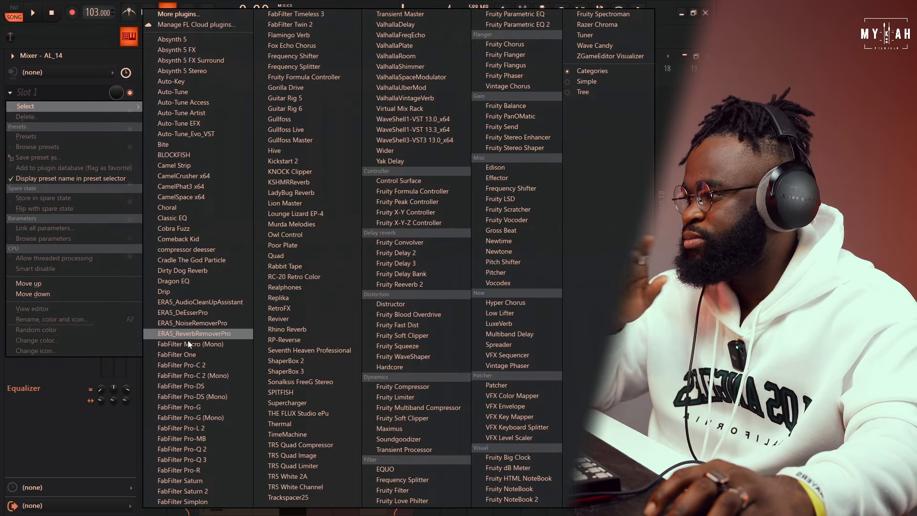
click(204, 428)
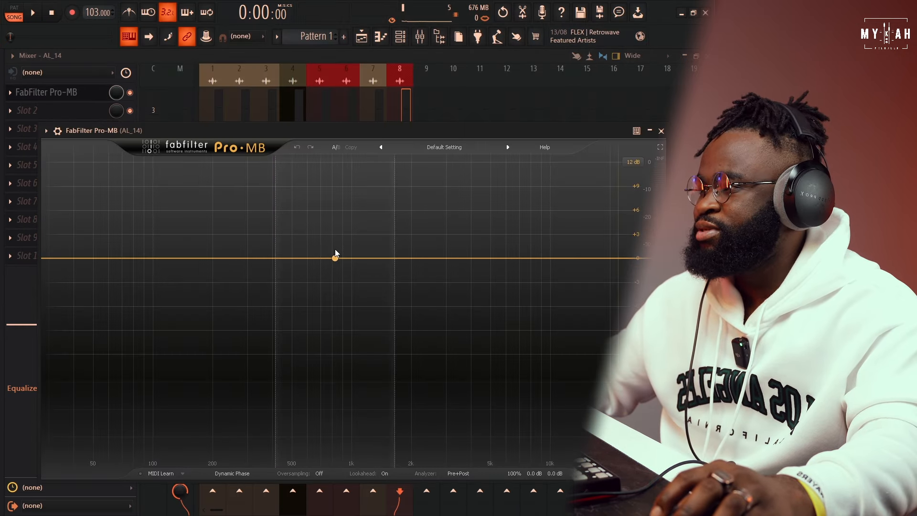
Add a soloed compression band in Pro-MB, adjust its range during playback and set its crossovers to about 518 Hz and 3 kHz.
click(334, 258)
click(284, 162)
key(space)
drag(289, 401, 299, 379)
drag(395, 263, 413, 260)
drag(275, 257, 295, 257)
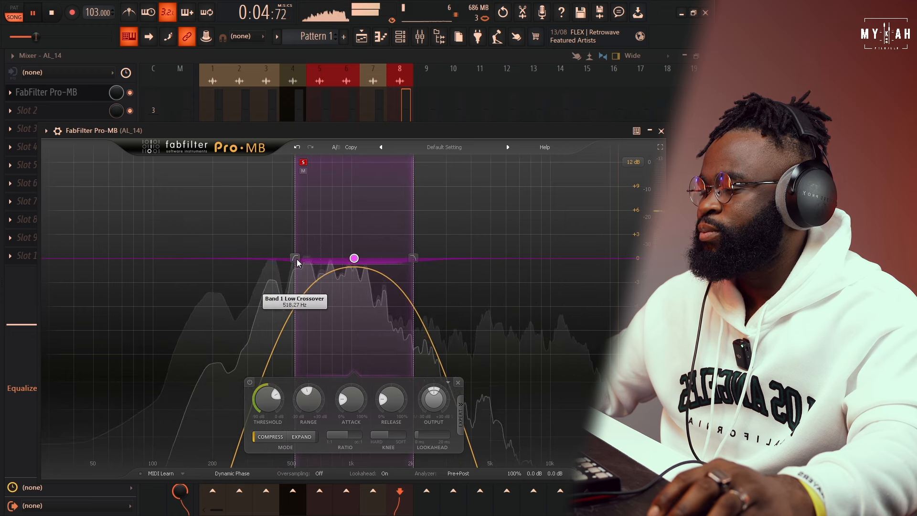
drag(413, 260, 444, 260)
Return to the playlist, unmute the AL_15 clip on track 16 and open its channel settings.
click(362, 36)
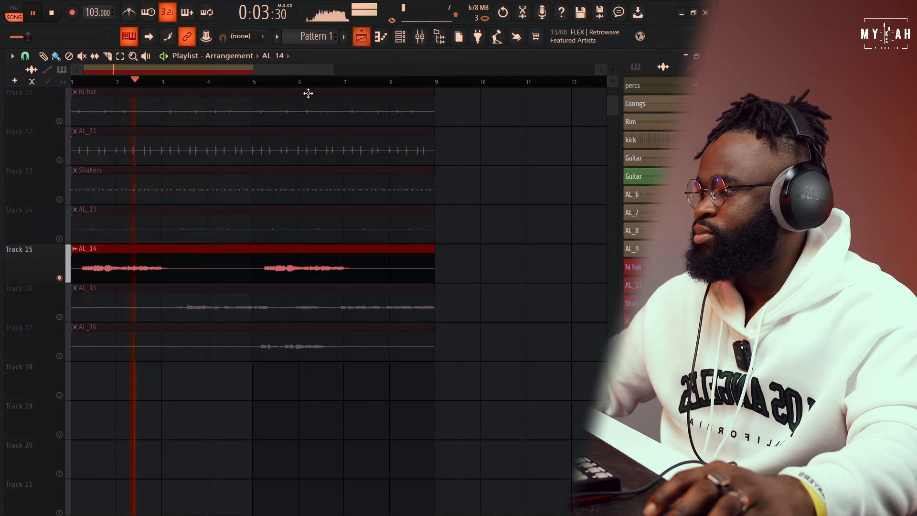
click(60, 317)
double_click(200, 277)
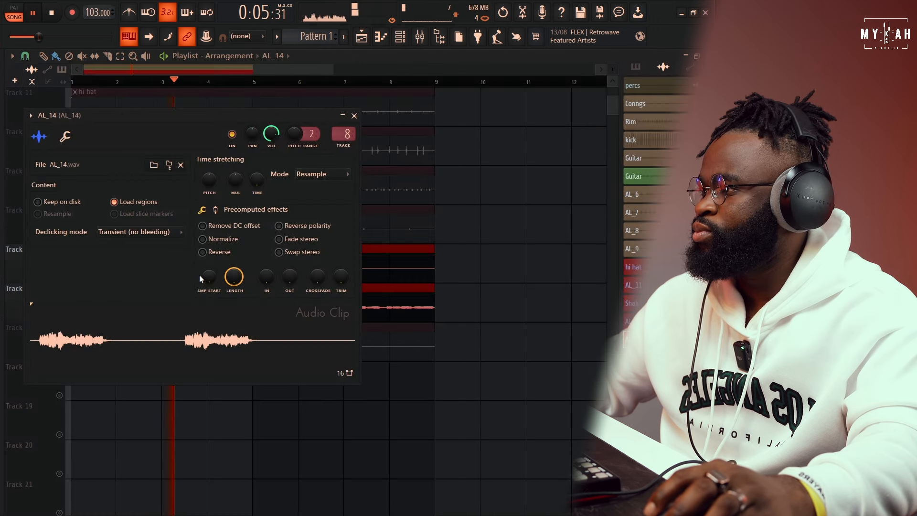
click(371, 294)
double_click(370, 303)
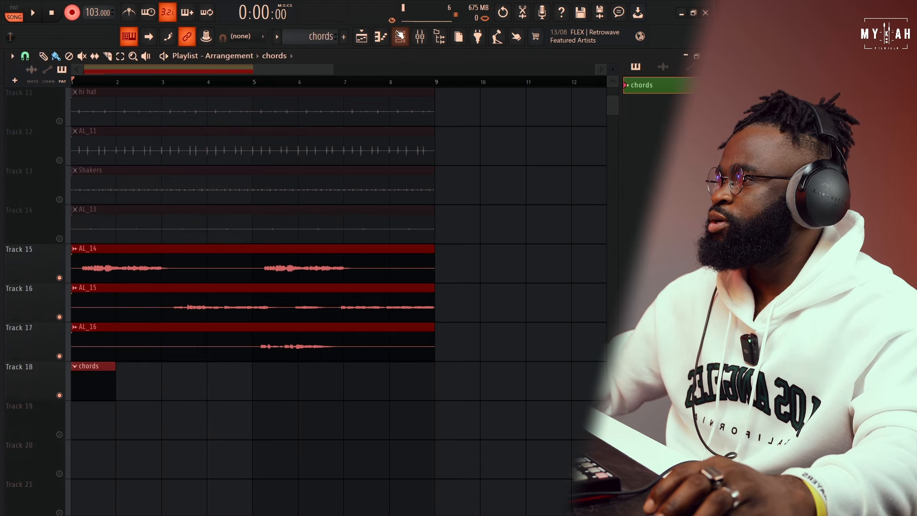
Filter the channel rack to list only the Unsorted channels.
click(400, 37)
click(182, 114)
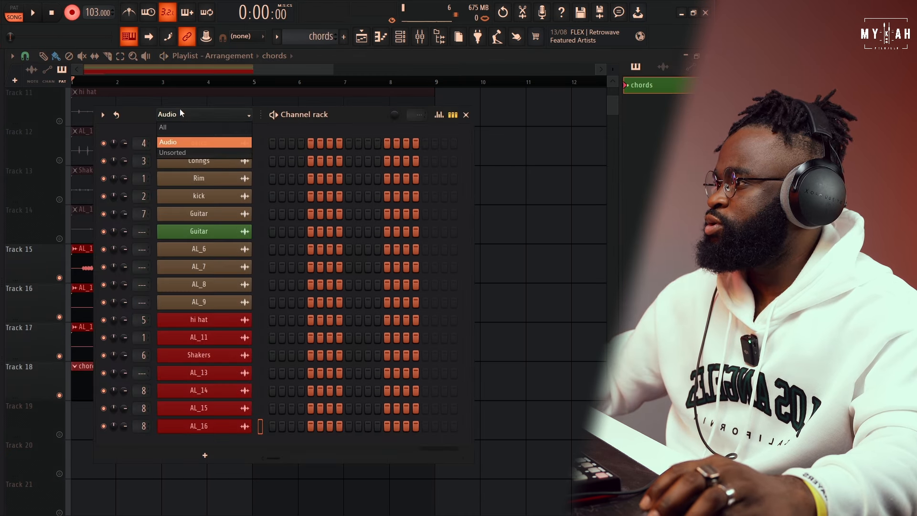
click(175, 162)
click(177, 115)
click(174, 150)
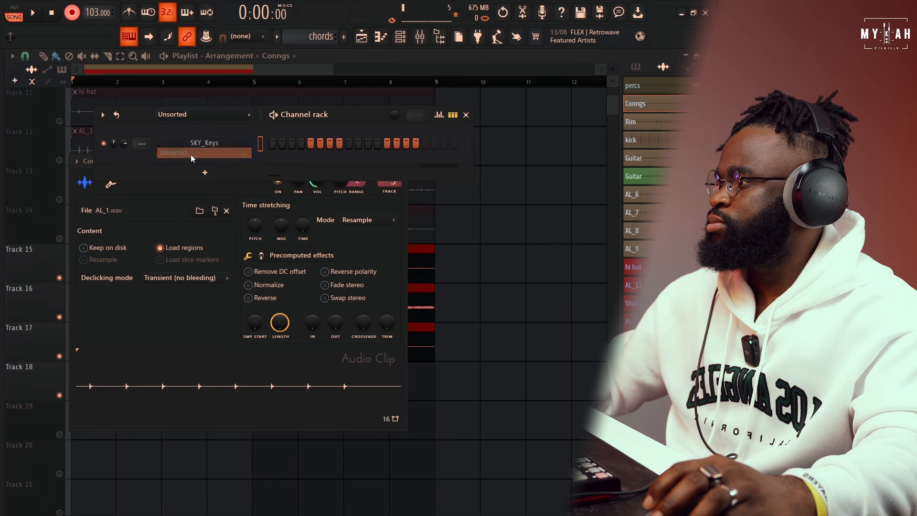
Play the vocals together with the SKY_Keys chords, restart from the beginning and bring the playlist forward.
key(space)
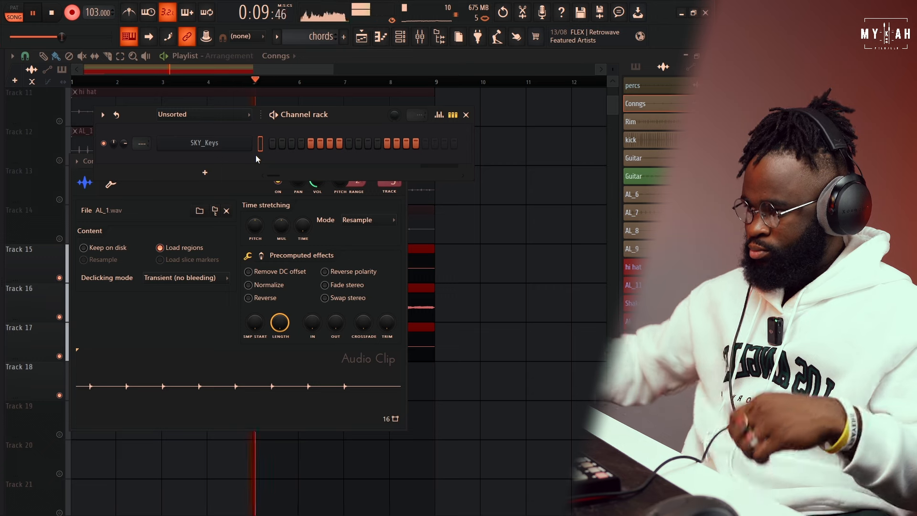
key(space)
key(space)
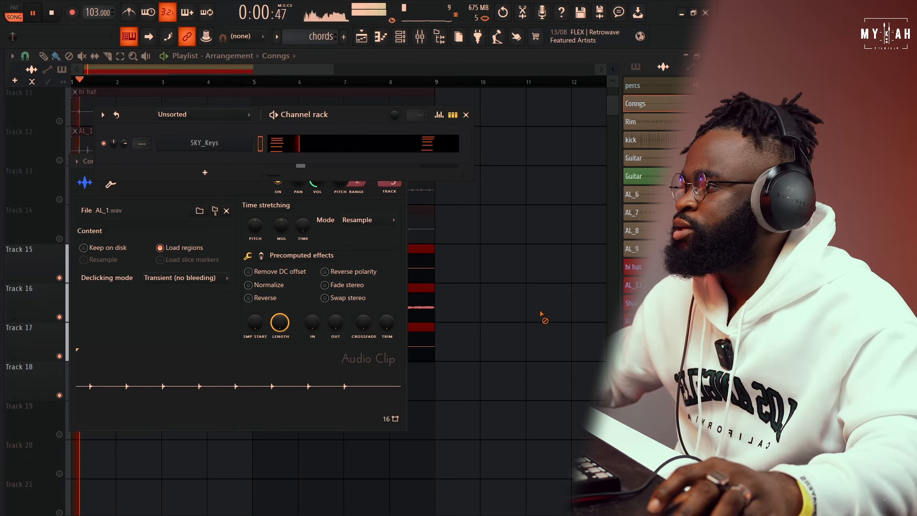
click(542, 317)
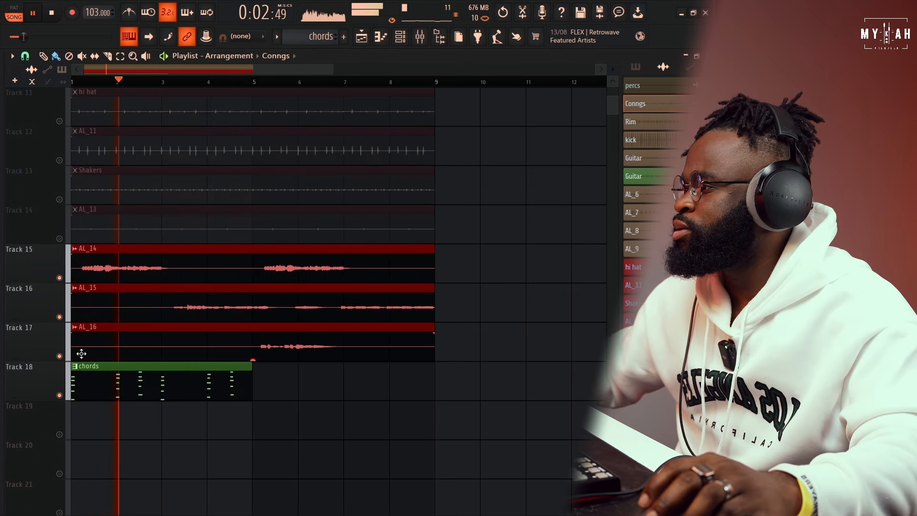
Mute the AL_16 clip on track 17 and place a second chords clip from bar 5 on track 18.
click(59, 355)
click(253, 381)
key(ctrl+z)
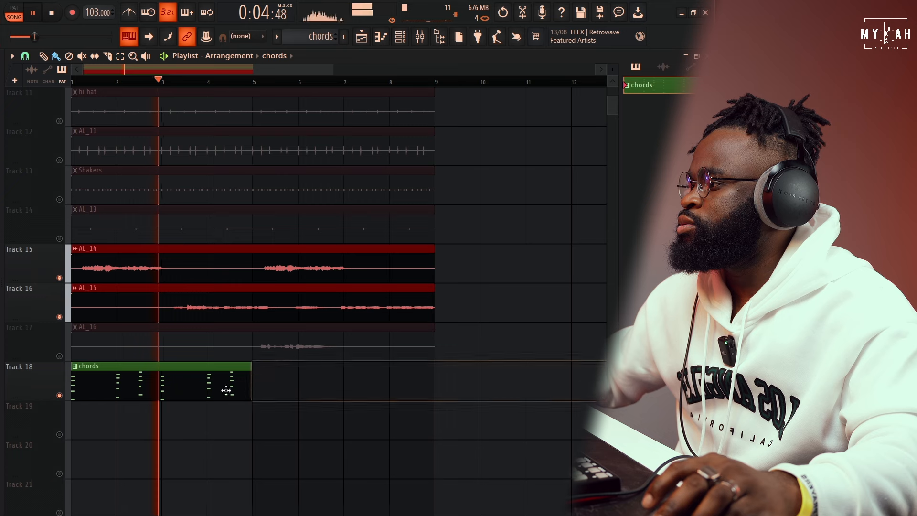
Scale the velocities of the SKY_Keys chord notes with a positive level-scaling offset, accept it and return to the playlist.
right_click(206, 389)
key(space)
key(space)
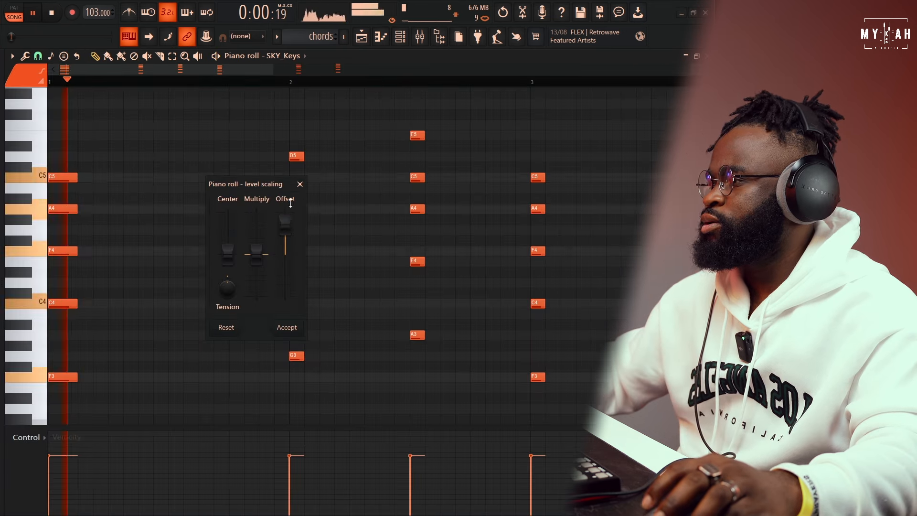
drag(291, 203, 290, 214)
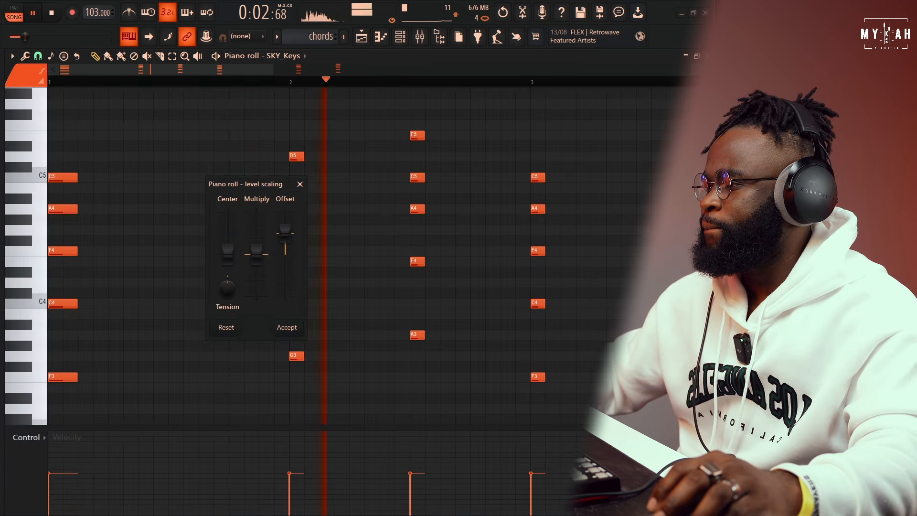
click(287, 327)
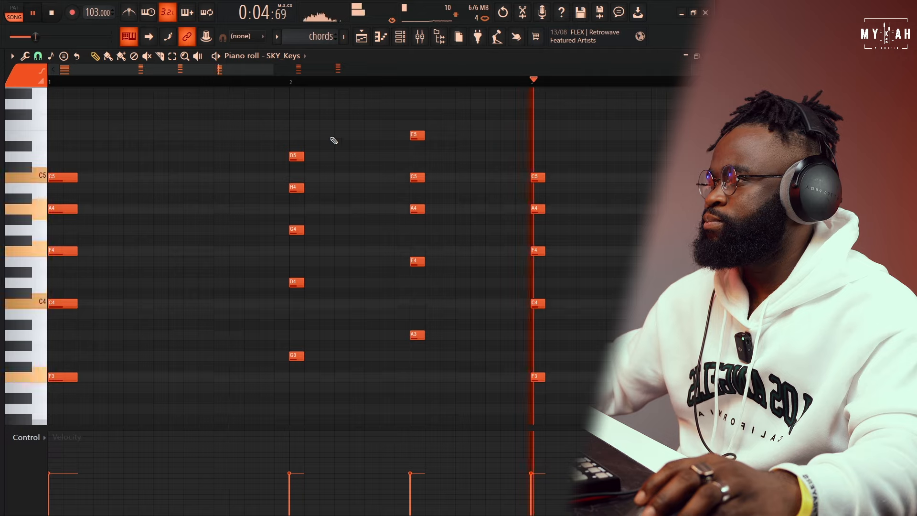
key(F5)
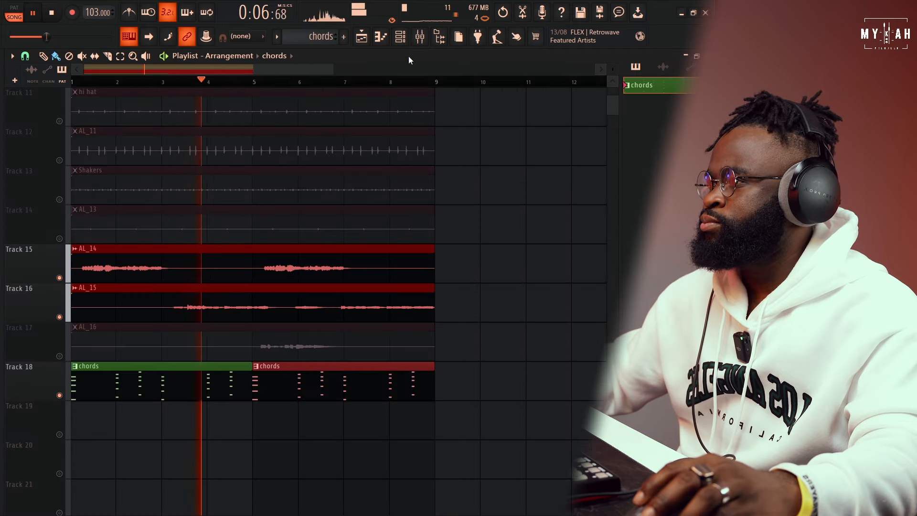
Route the SKY_Keys channel to mixer track 9 and load Fruity Parametric EQ 2 in its first effect slot.
click(400, 37)
click(227, 141)
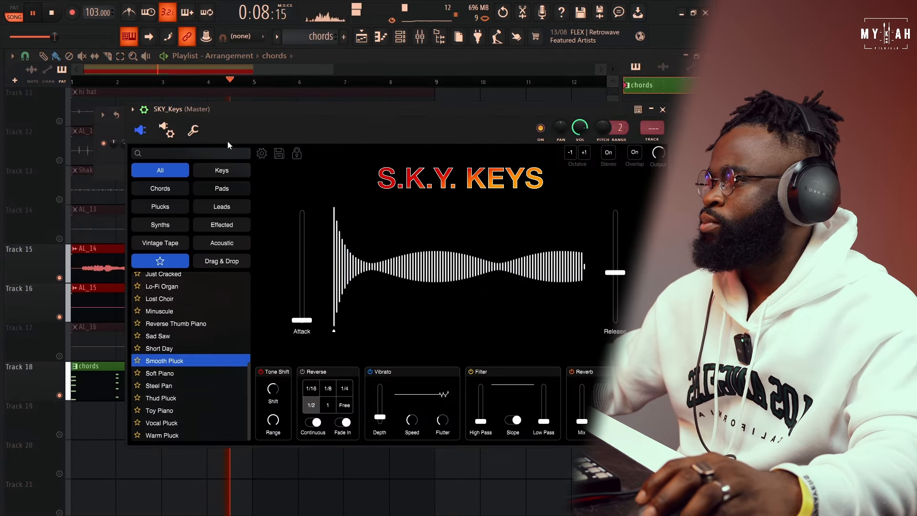
click(645, 142)
click(53, 92)
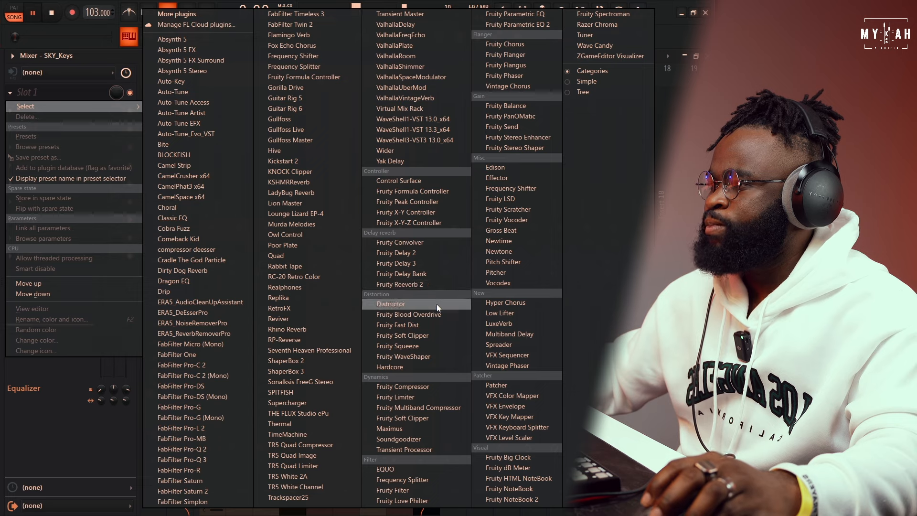
click(541, 24)
Shape EQ band 1 on SKY_Keys as a low cut at about 100 Hz and choose a steeper filter order during playback.
drag(131, 276, 149, 334)
key(space)
right_click(153, 334)
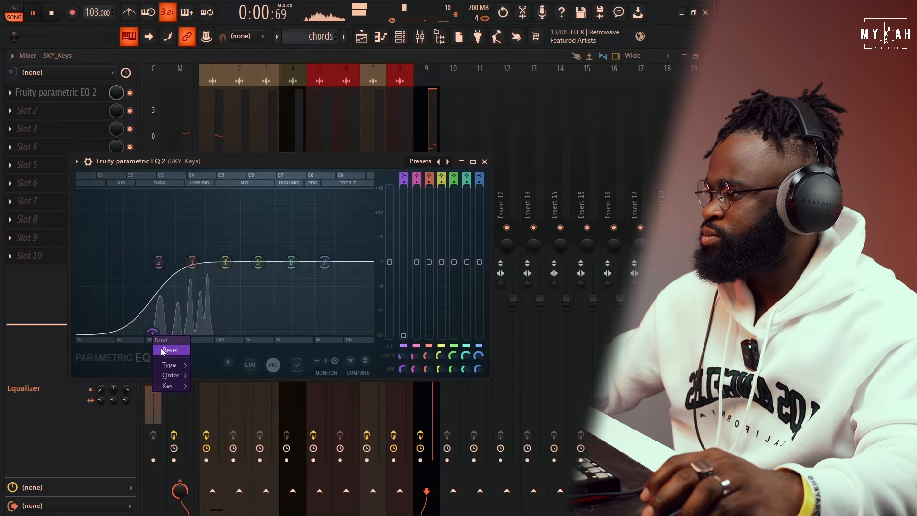
mouse_move(171, 375)
click(210, 396)
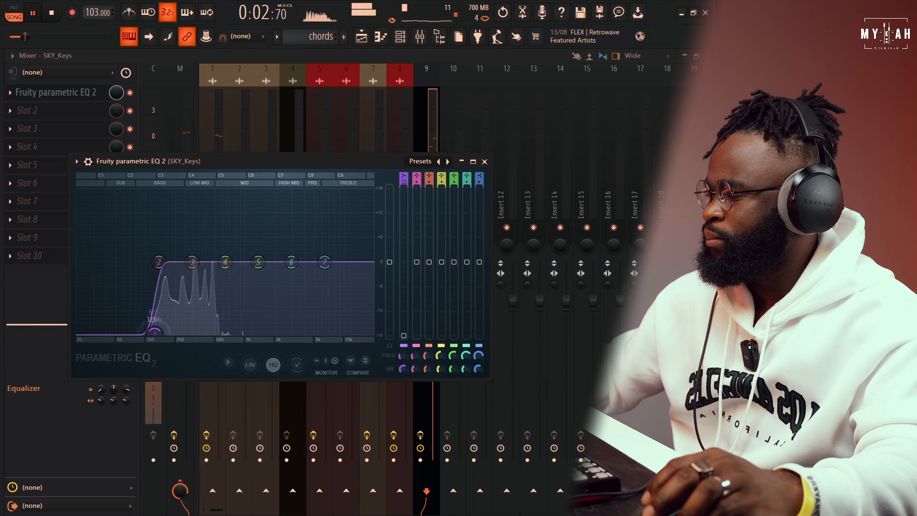
Audition the arrangement in the playlist and add a Peculiar Sounds instrument to the channel rack.
click(361, 36)
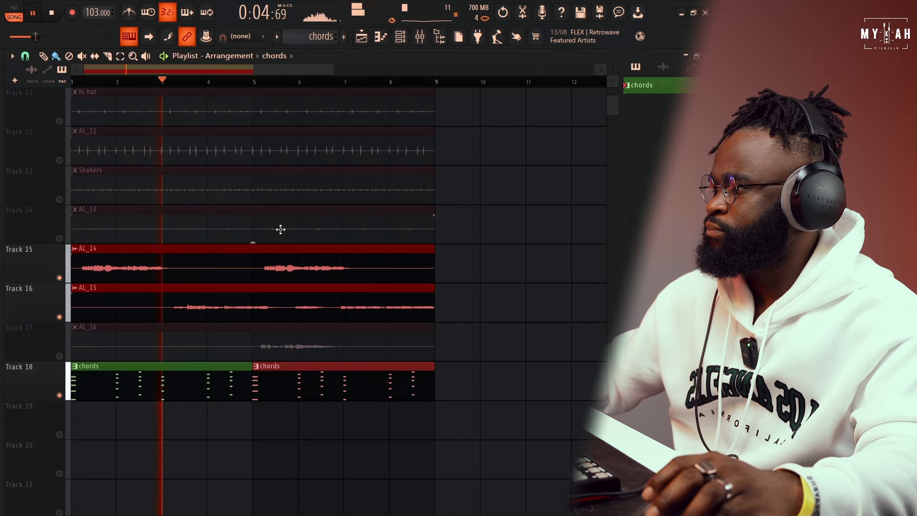
scroll(280, 230, up, 10)
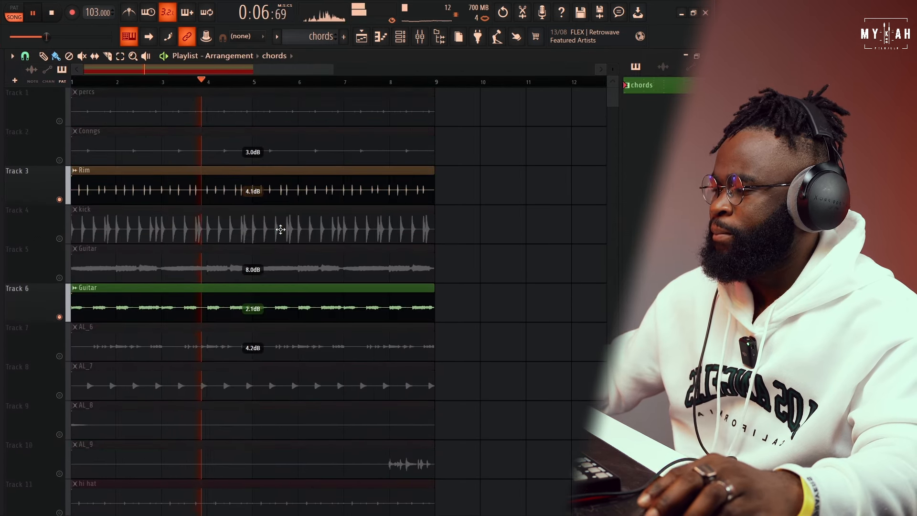
scroll(613, 70, down, 6)
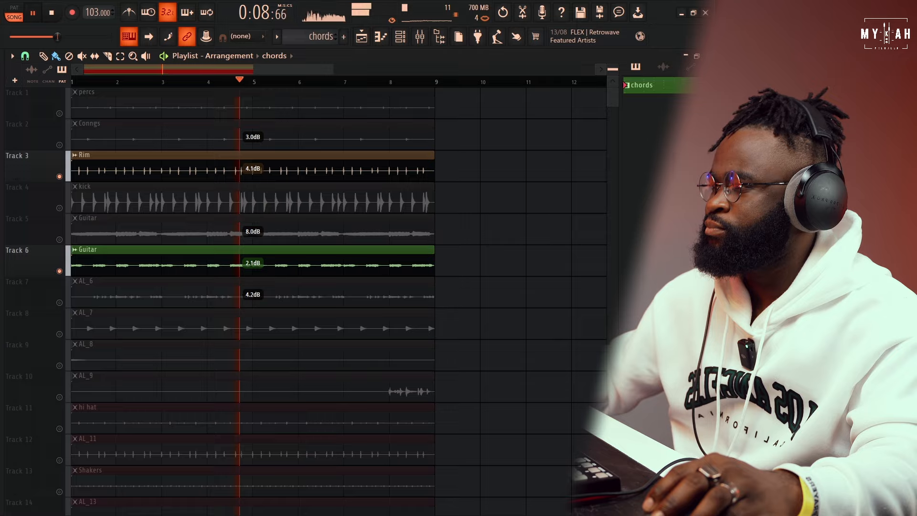
scroll(449, 270, down, 7)
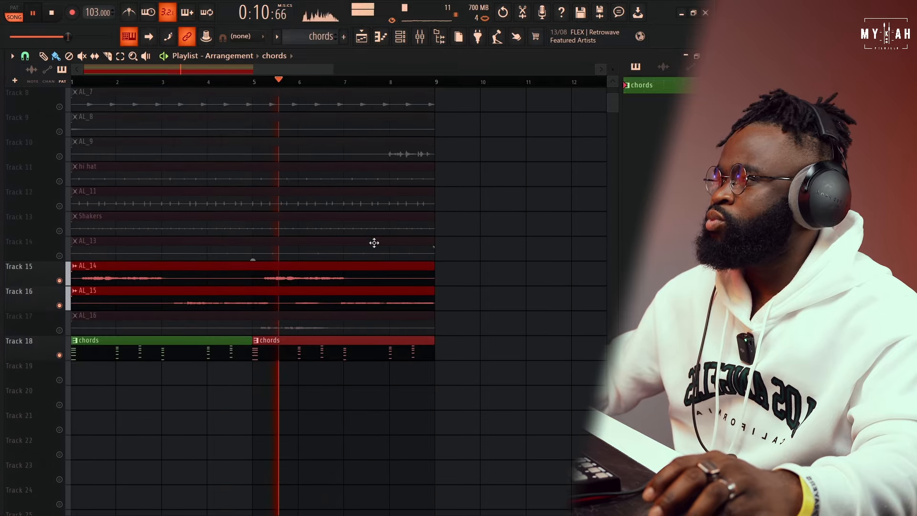
click(396, 41)
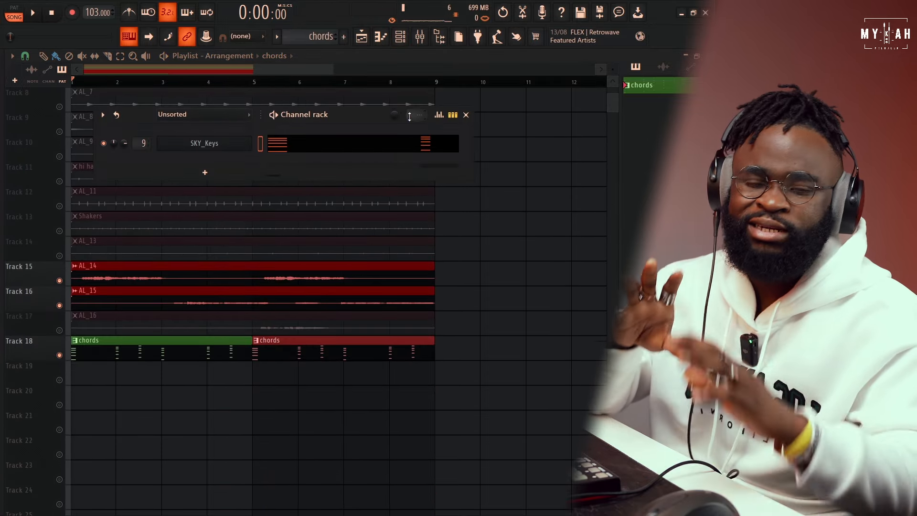
click(200, 174)
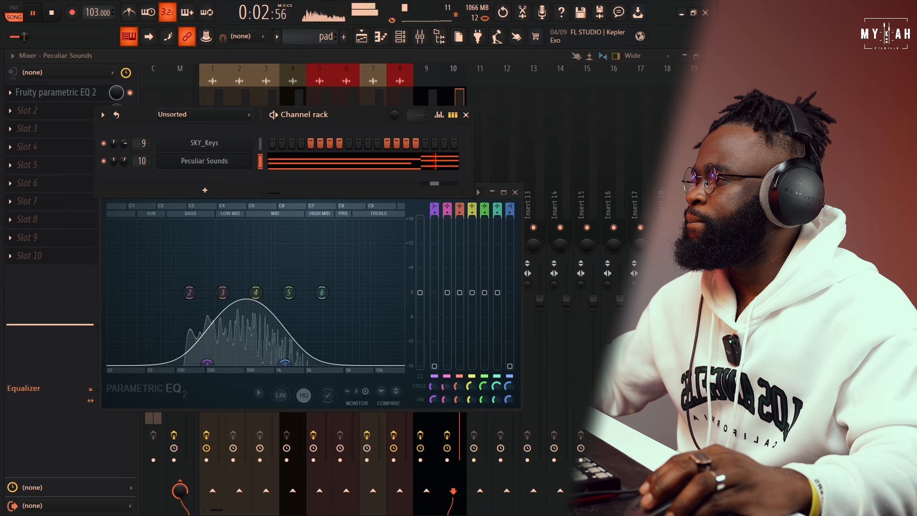
Return to the playlist and repeat the pad clip along track 19 up to bar 9.
click(362, 36)
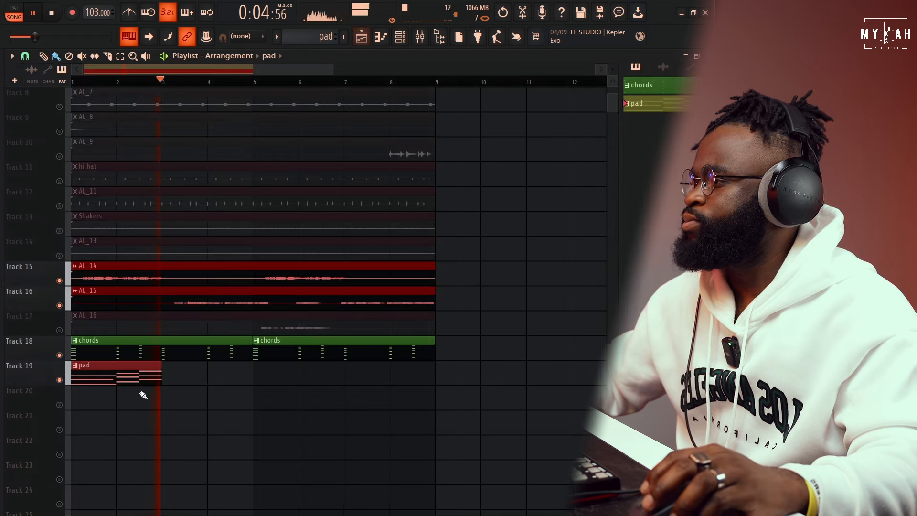
drag(162, 379, 355, 378)
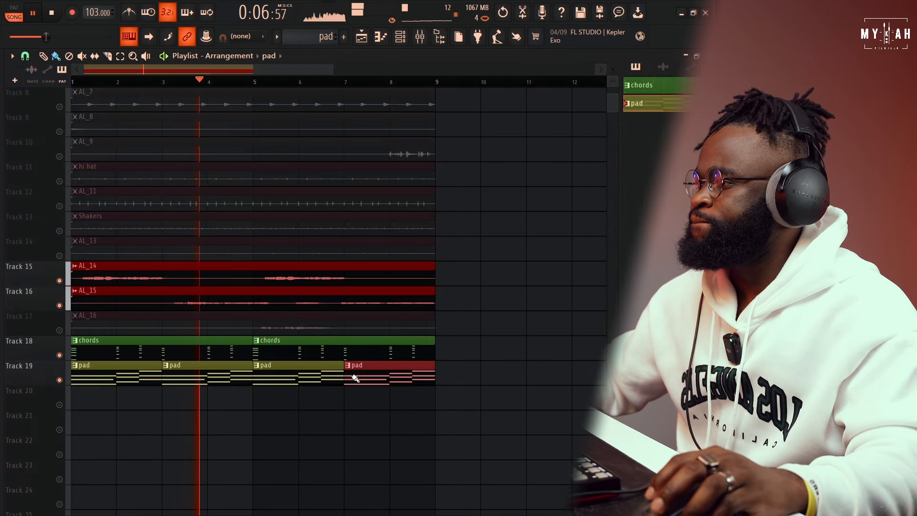
scroll(311, 301, up, 5)
drag(332, 72, 301, 72)
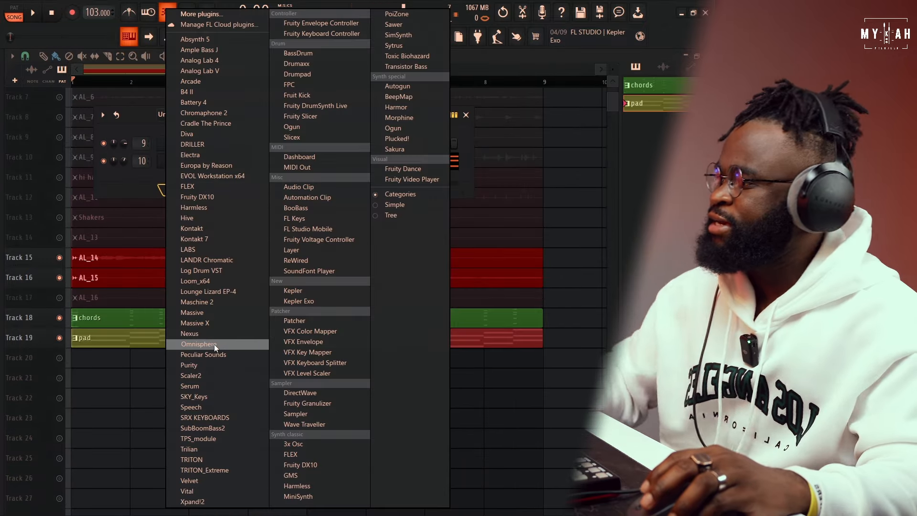
Add an Omnisphere instrument channel and load its Clipped Sines Bass patch from the Synth Bass category.
click(212, 342)
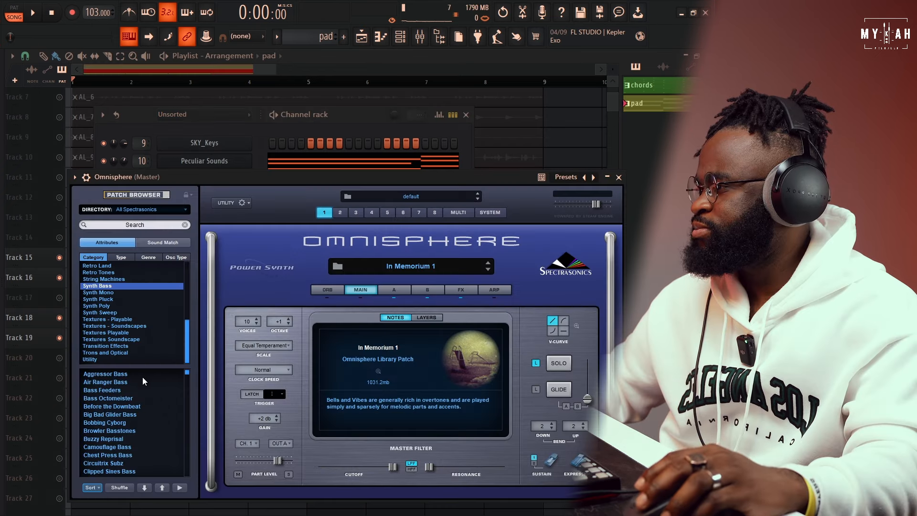
click(115, 471)
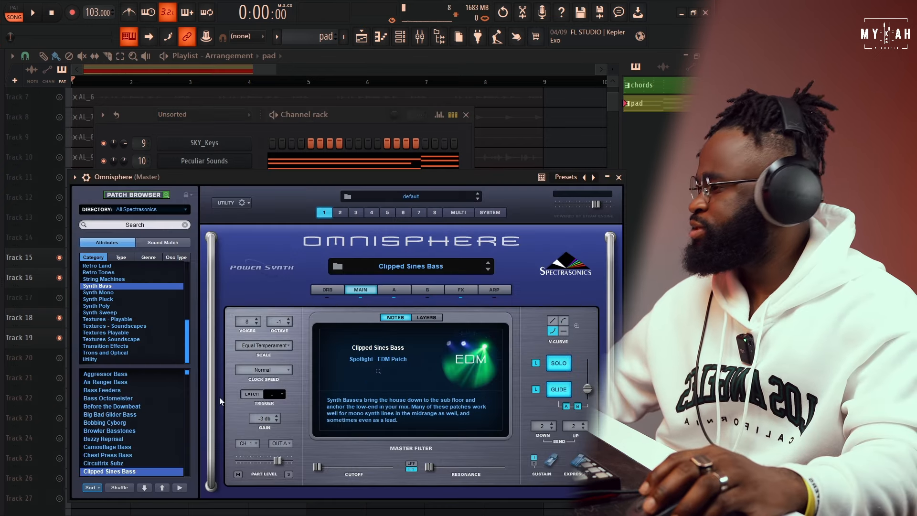
drag(300, 179, 320, 167)
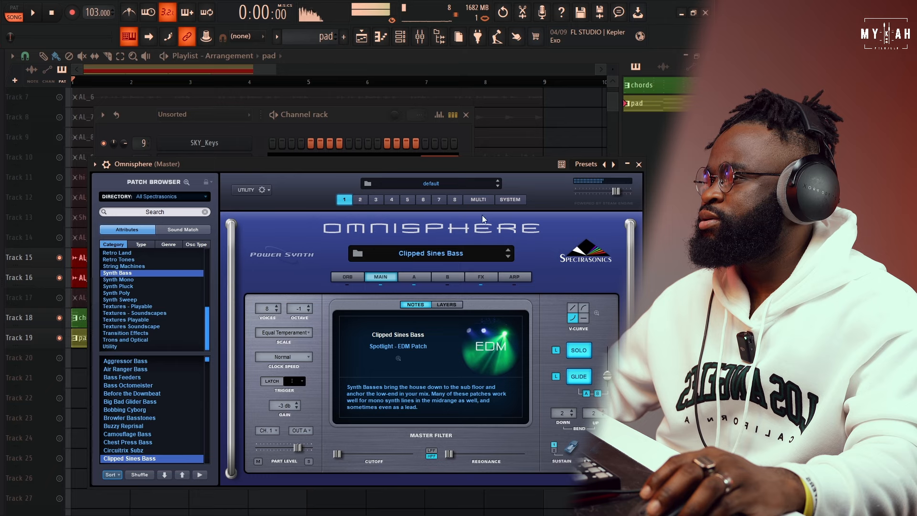
Check the root note in the Omnisphere channel's miscellaneous settings and return to the plugin interface.
click(110, 166)
click(156, 185)
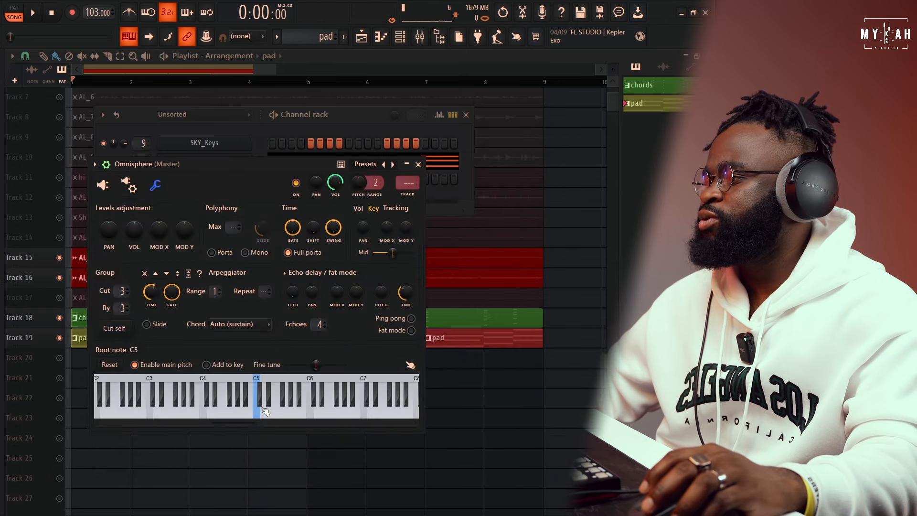
click(104, 185)
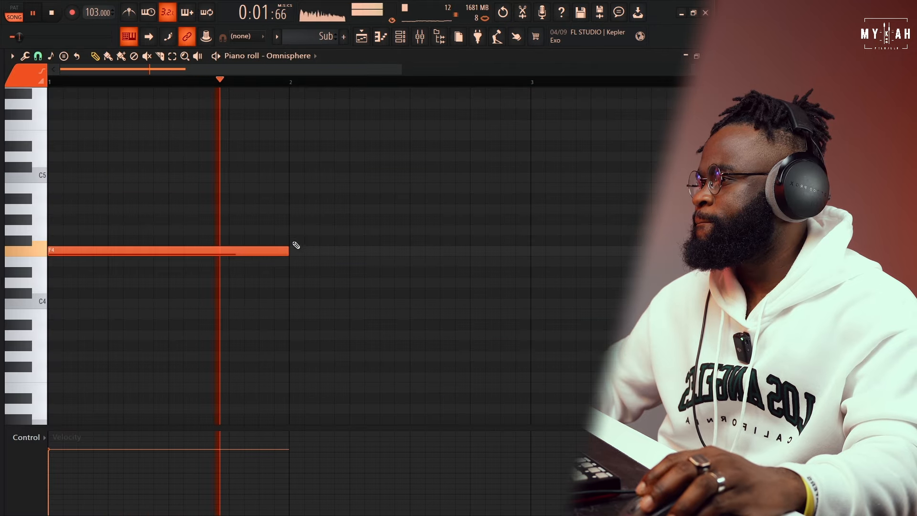
Add half-bar notes G4 and A4 in bar 2 after the F4 note in the Sub pattern and play it.
click(292, 231)
scroll(311, 85, down, 1)
key(space)
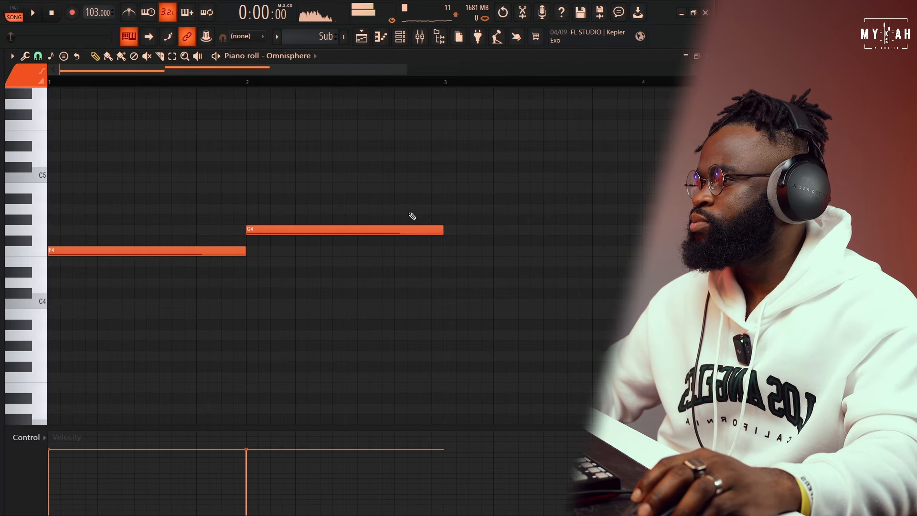
click(368, 209)
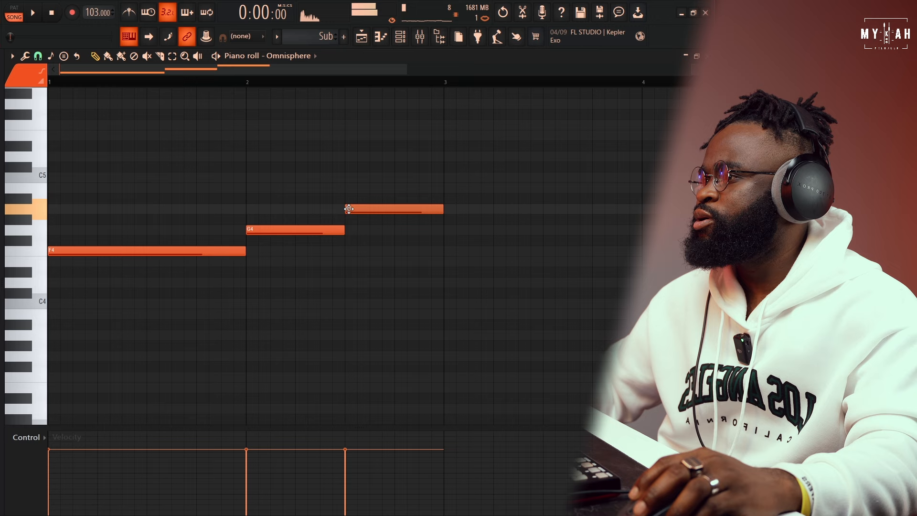
key(space)
scroll(374, 88, down, 1)
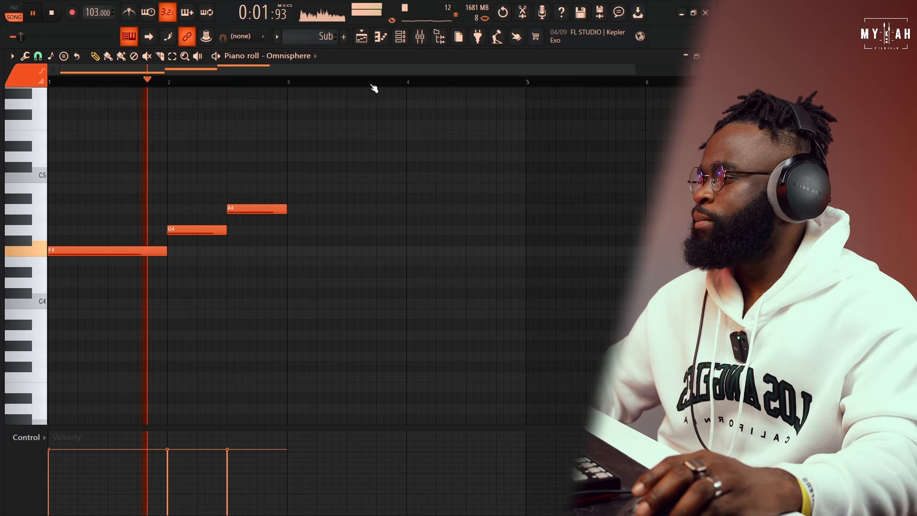
Return to the playlist and repeat the Sub clip along track 20 up to bar 9.
click(361, 40)
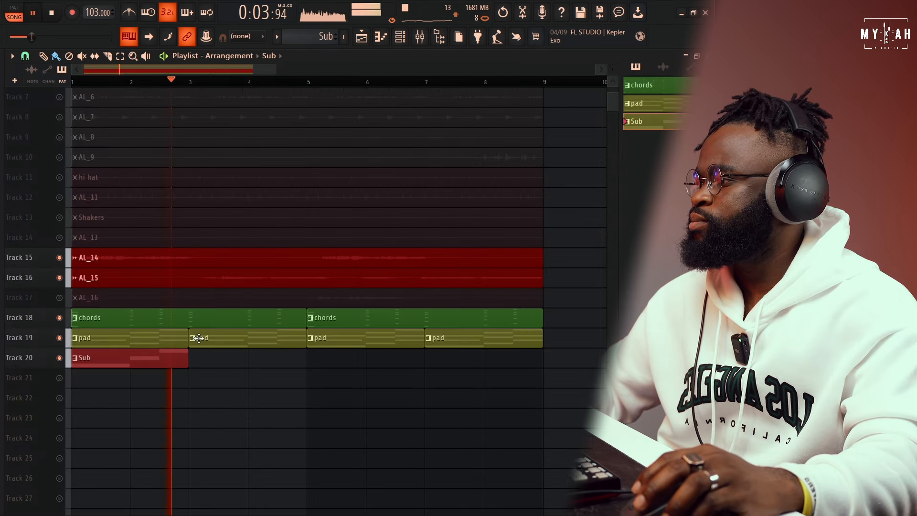
click(196, 358)
click(314, 365)
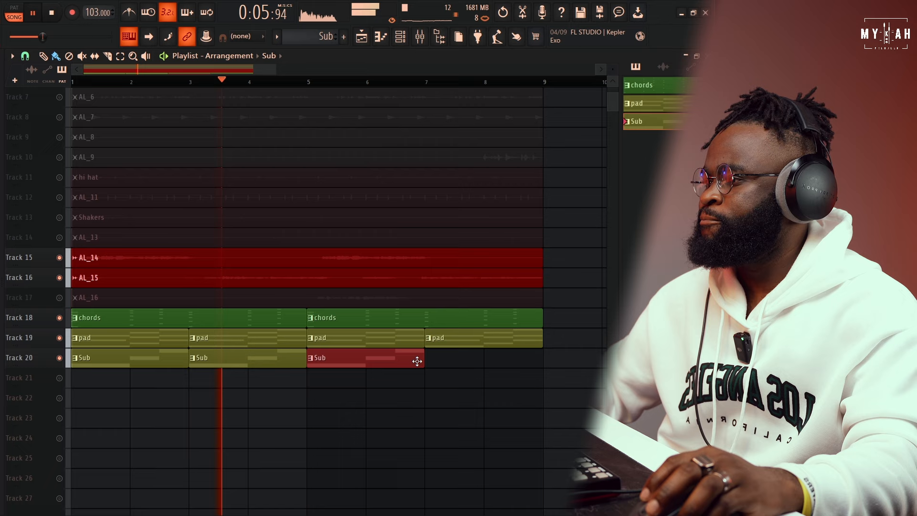
click(431, 364)
Check the kick clip's mixer track and sidechain the kick insert to the Omnisphere insert in the mixer.
double_click(259, 357)
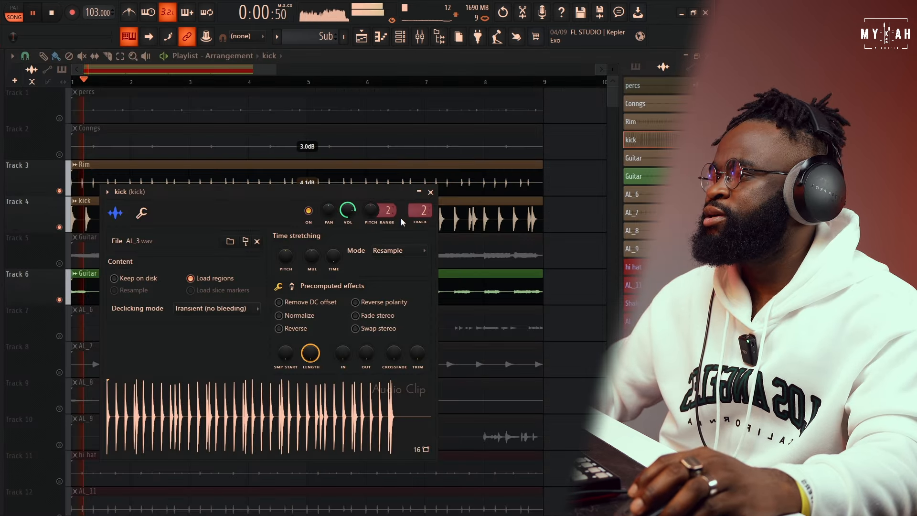
click(419, 37)
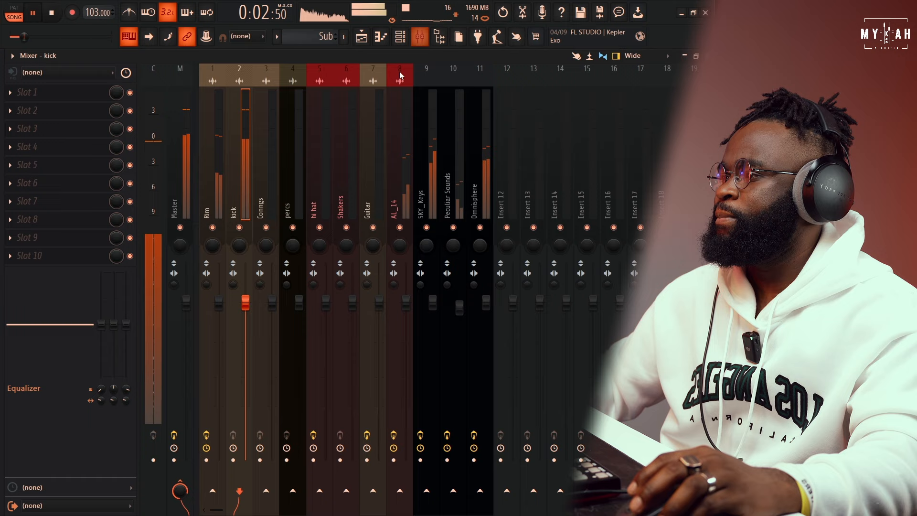
key(space)
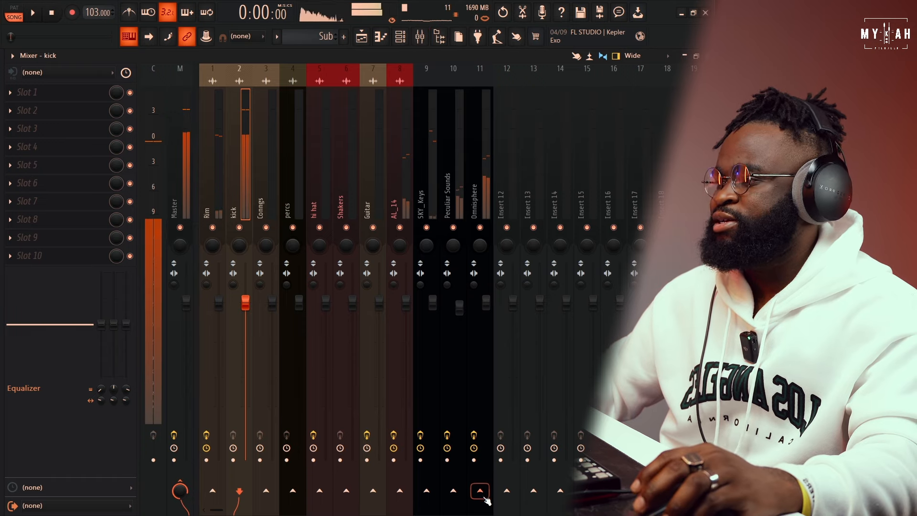
click(480, 490)
Load Fruity Limiter in slot 2 of the Omnisphere insert and set it to COMP mode with sidechain input 1.
click(482, 191)
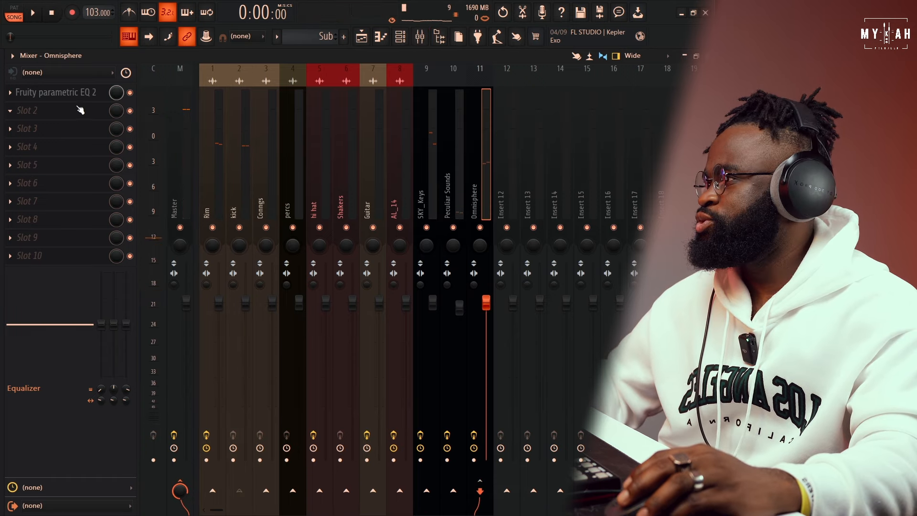
click(66, 112)
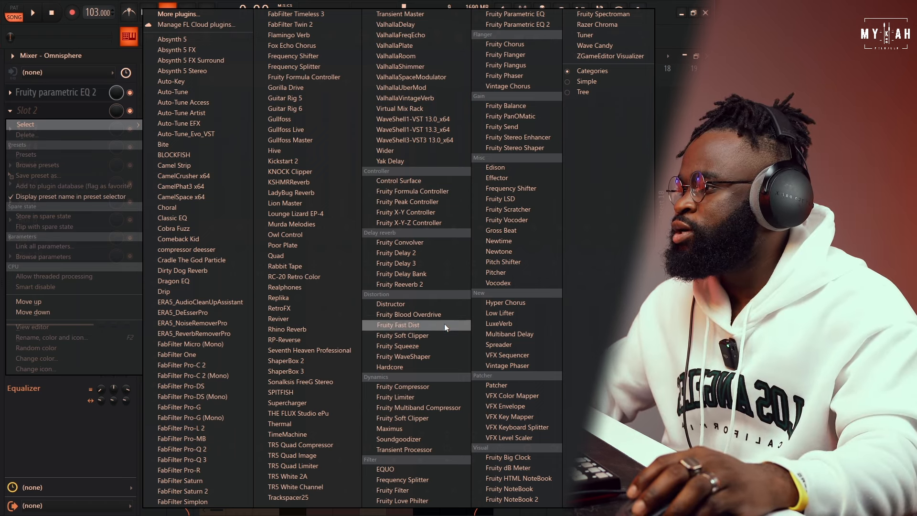
click(416, 397)
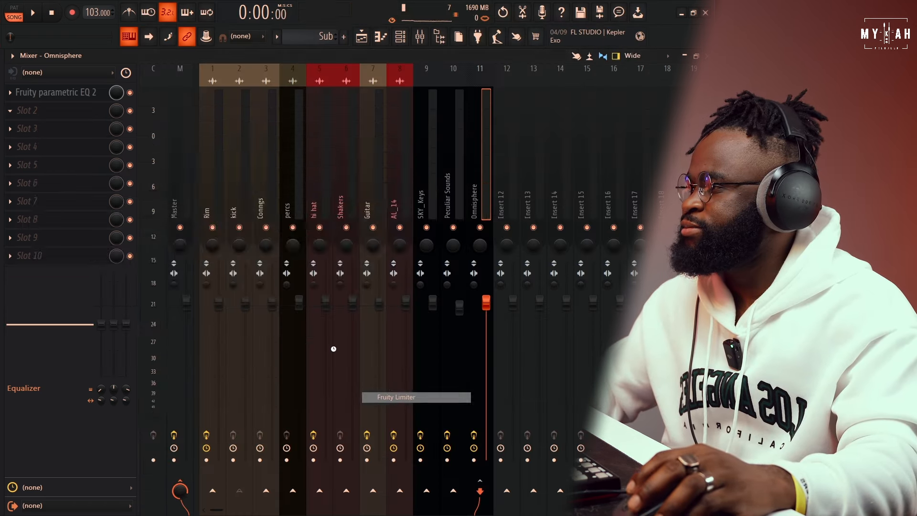
click(136, 295)
click(247, 292)
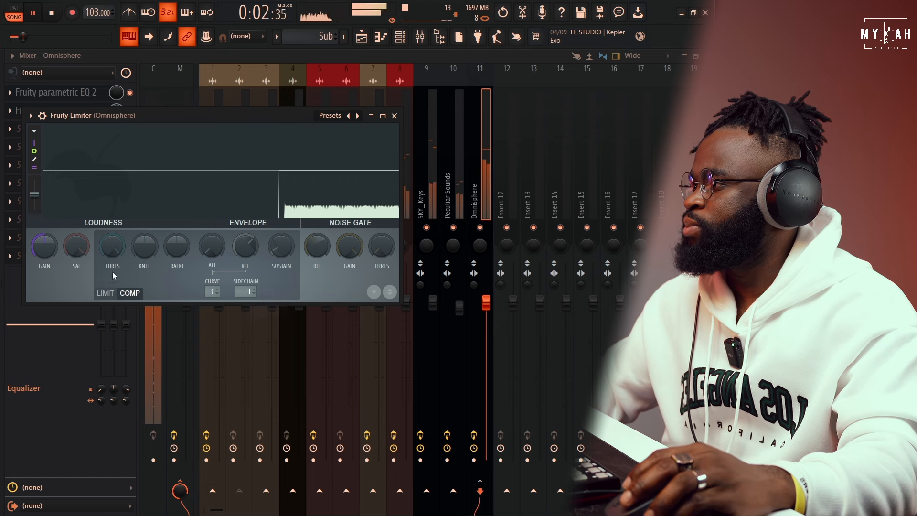
Lower the limiter's threshold, raise its ratio and shorten its release during playback to duck the bass with the kick.
drag(112, 246, 112, 267)
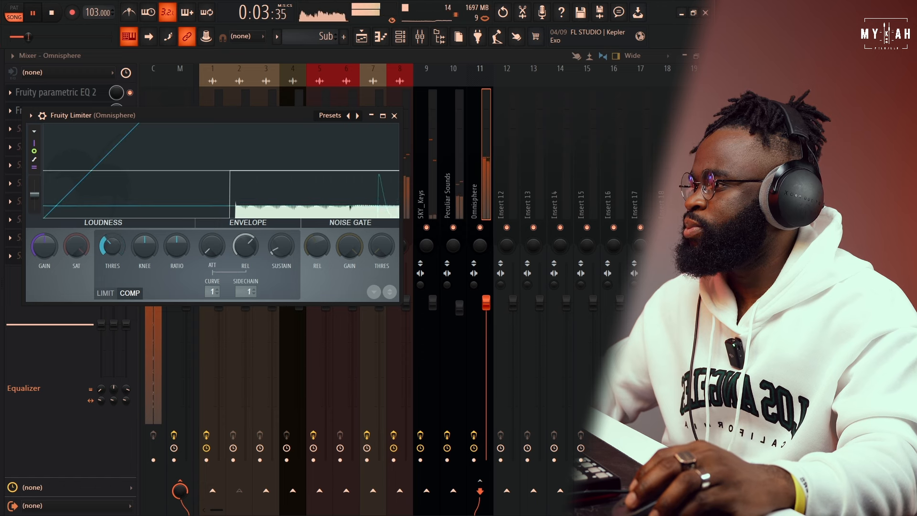
drag(177, 246, 177, 213)
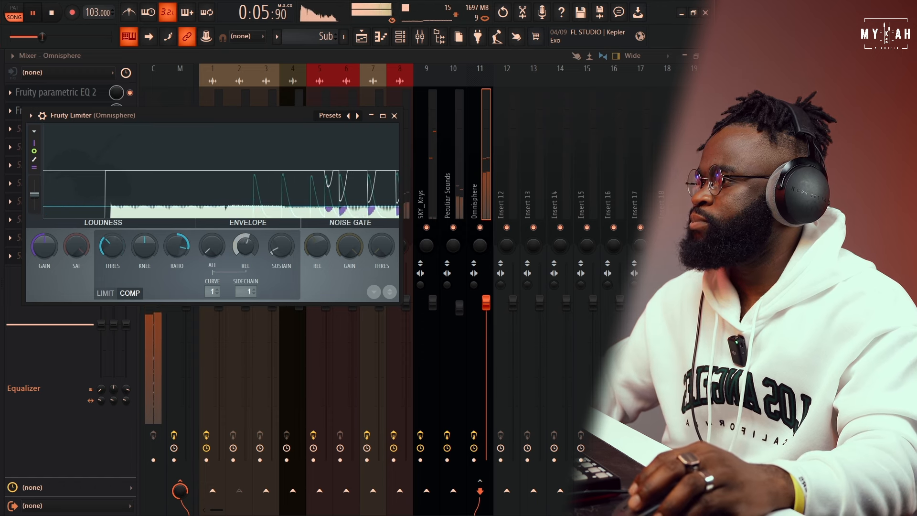
drag(245, 246, 246, 273)
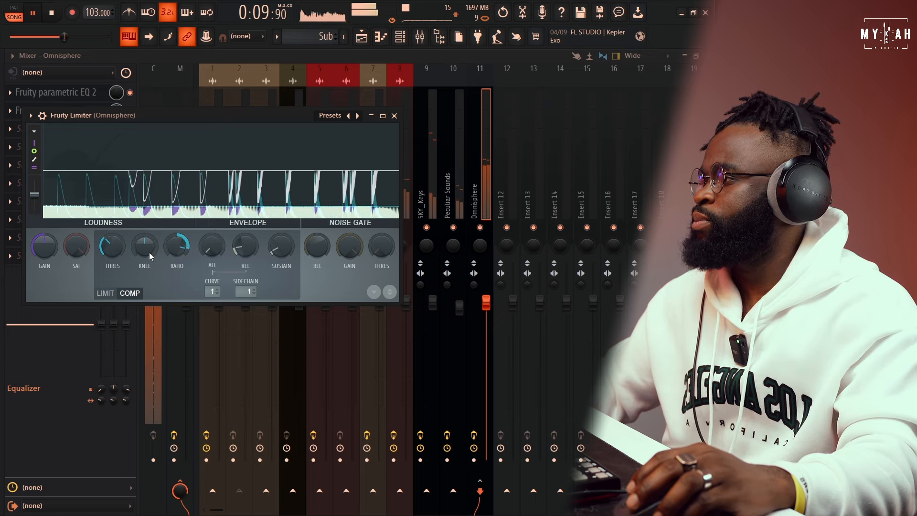
drag(112, 246, 112, 252)
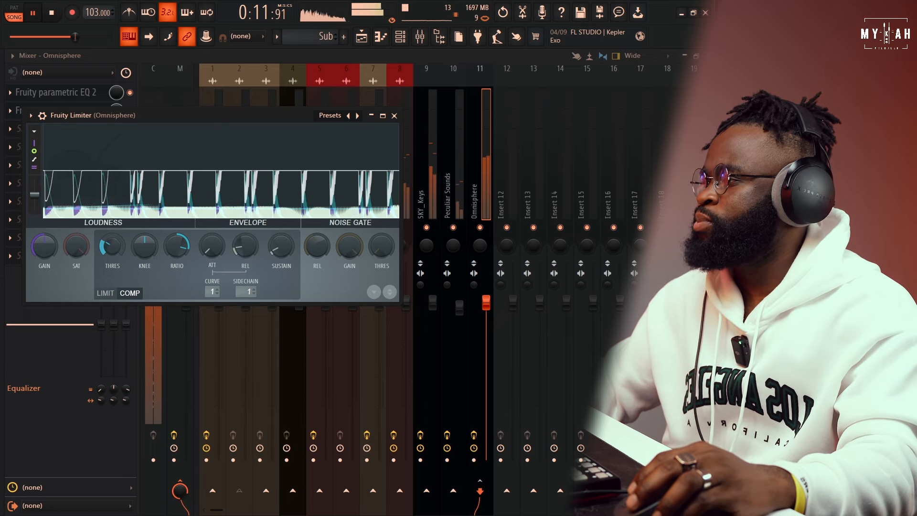
Return to the playlist, slightly reduce the height of track 22 and unmute its Randay Drumroll 2 clip.
click(362, 39)
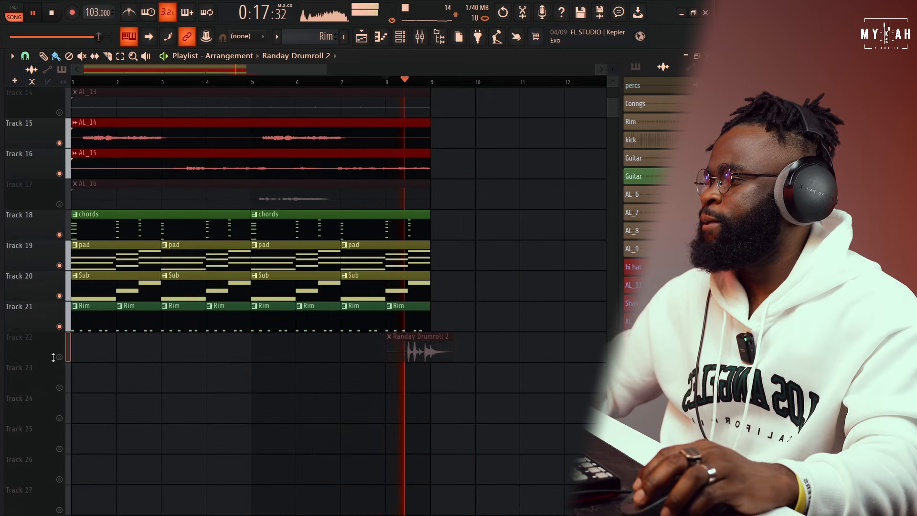
drag(53, 357, 53, 352)
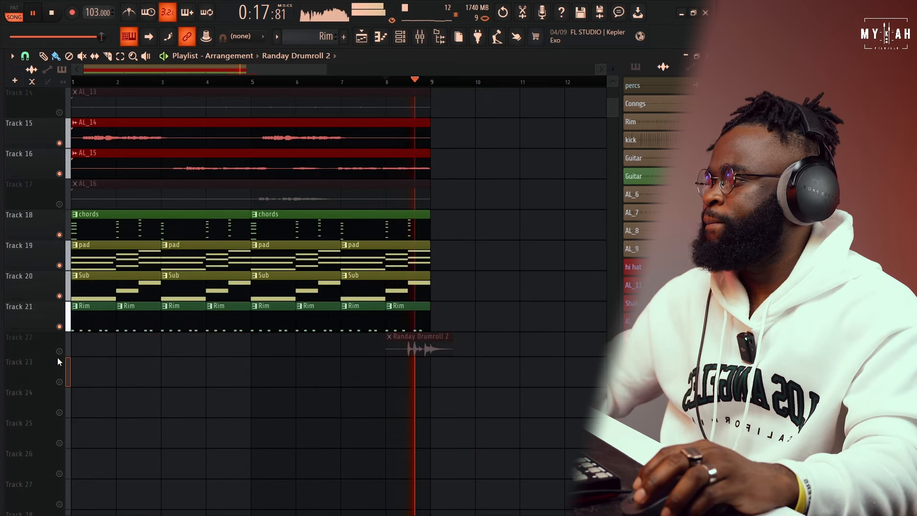
click(60, 352)
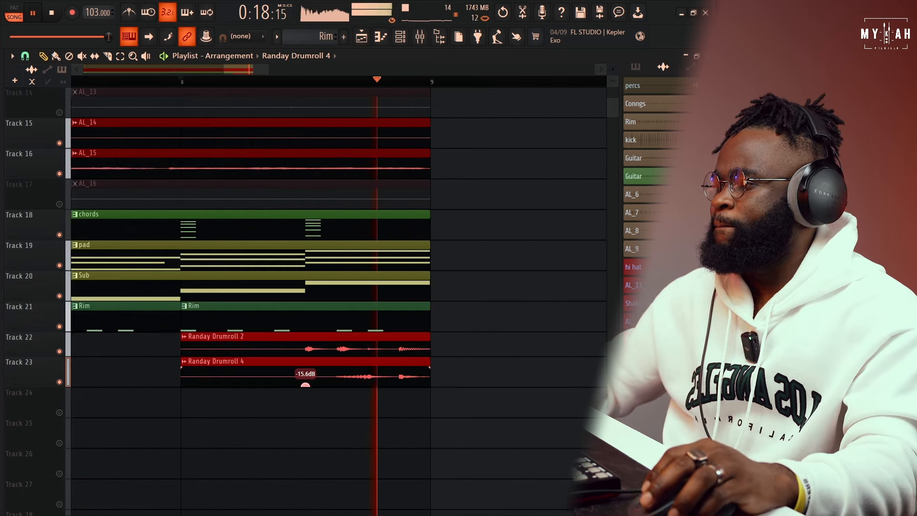
Stop playback and route the Randay Drumroll 2 and Randay Drumroll 4 clips to mixer track 12.
key(space)
double_click(280, 353)
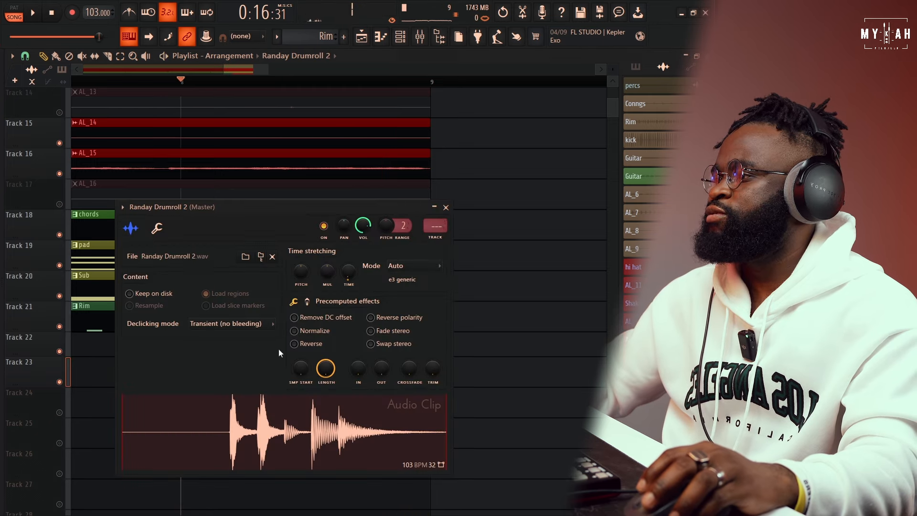
click(438, 238)
click(360, 38)
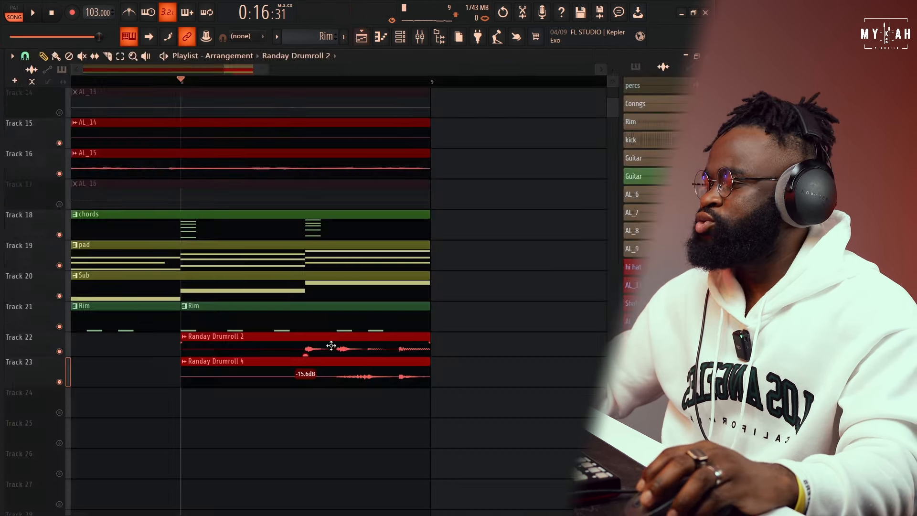
double_click(321, 377)
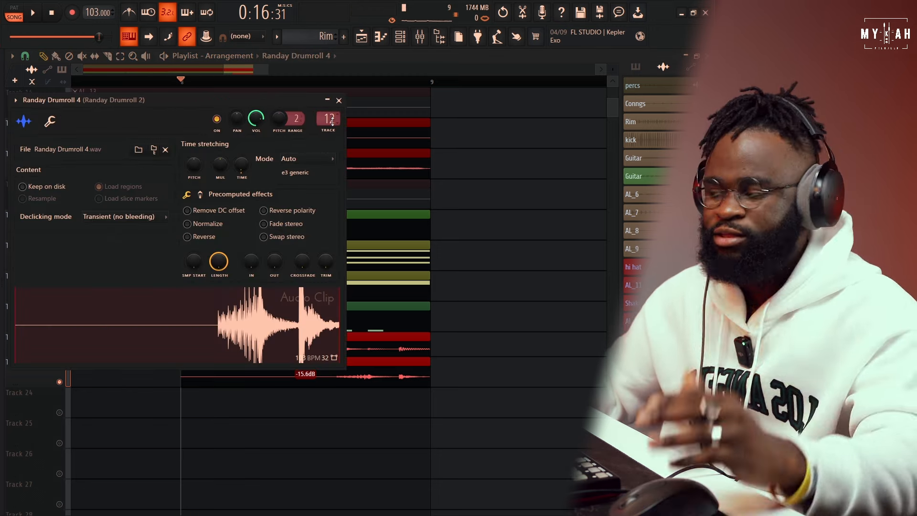
Unmute track 7 and raise the AL_6 clip's gain to about 8.9 dB during playback.
key(space)
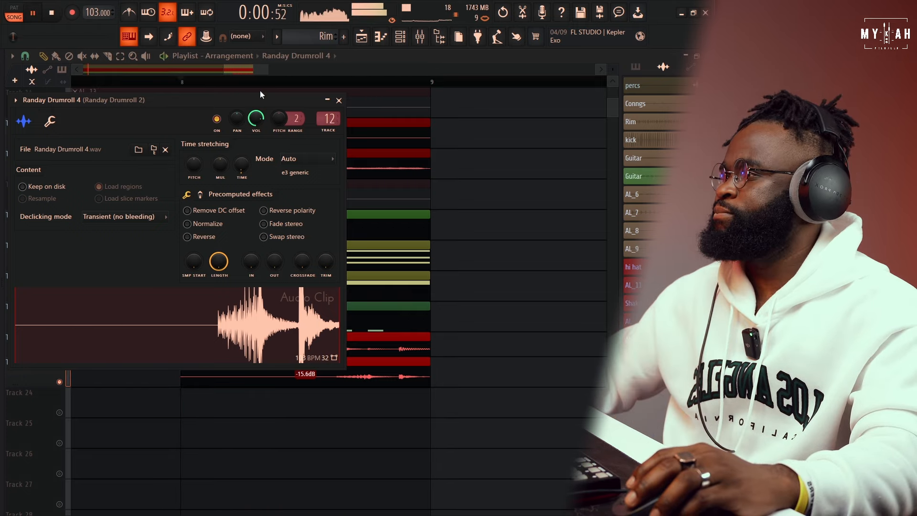
double_click(228, 71)
scroll(243, 196, up, 10)
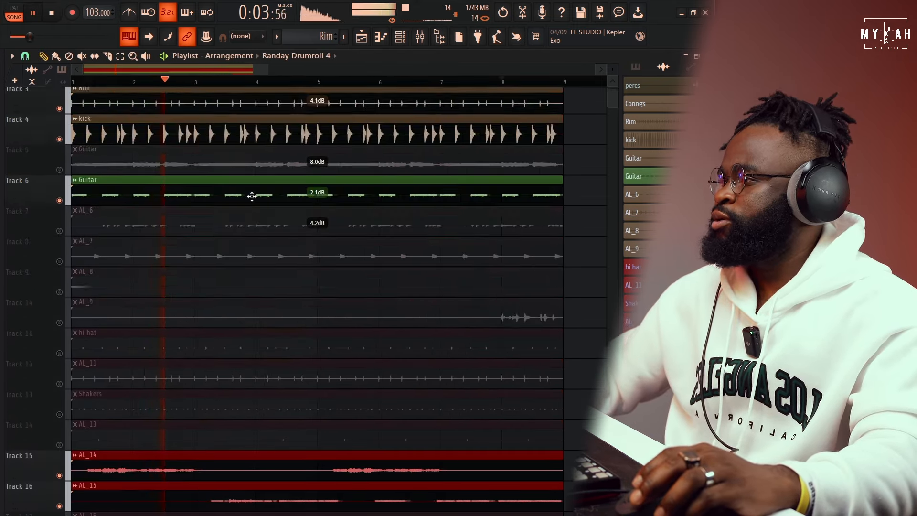
key(space)
click(59, 234)
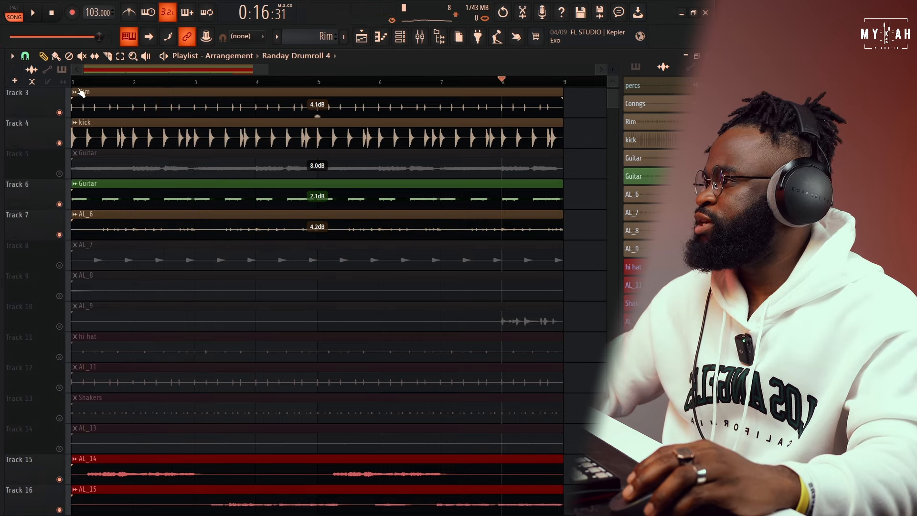
key(space)
drag(317, 237, 317, 227)
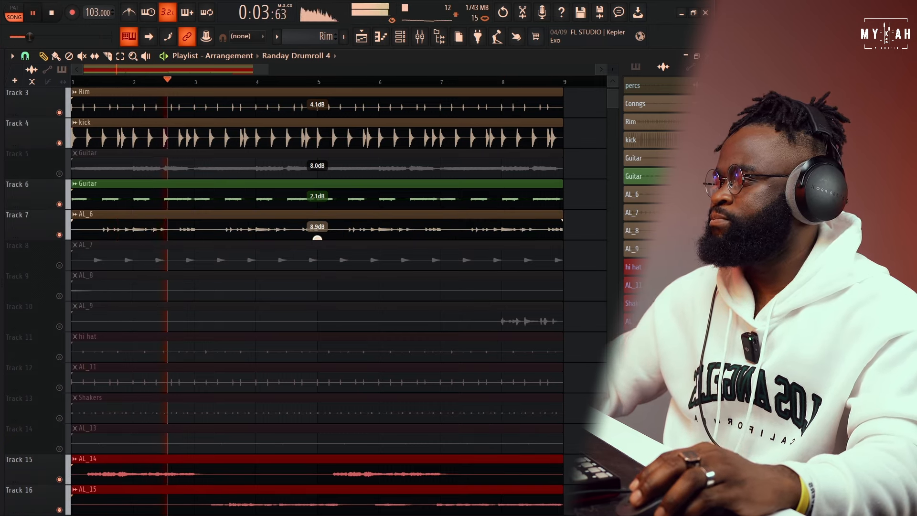
Route the AL_6 clip to free mixer track 13 and stop playback.
double_click(265, 231)
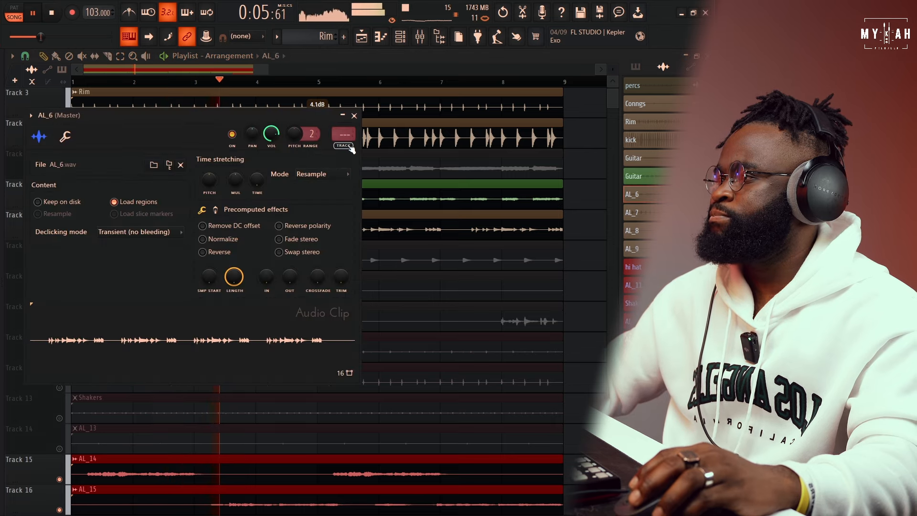
key(ctrl+l)
key(space)
Load the GUI mixer track state on the AL_6 insert and reset the insert's fader to its default level.
click(12, 55)
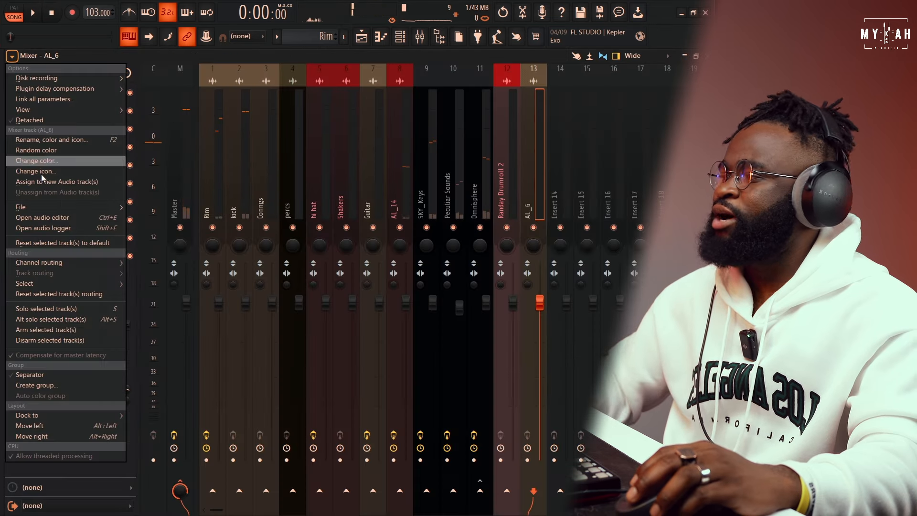
mouse_move(48, 207)
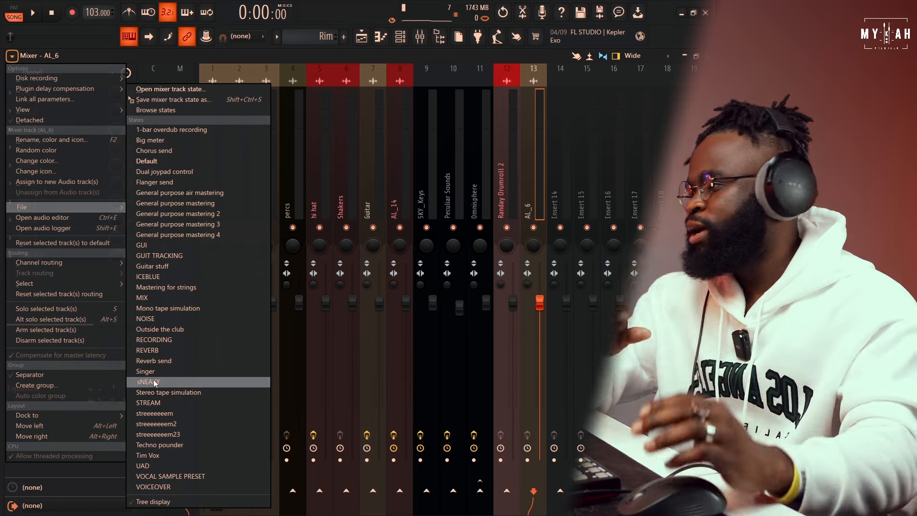
click(148, 245)
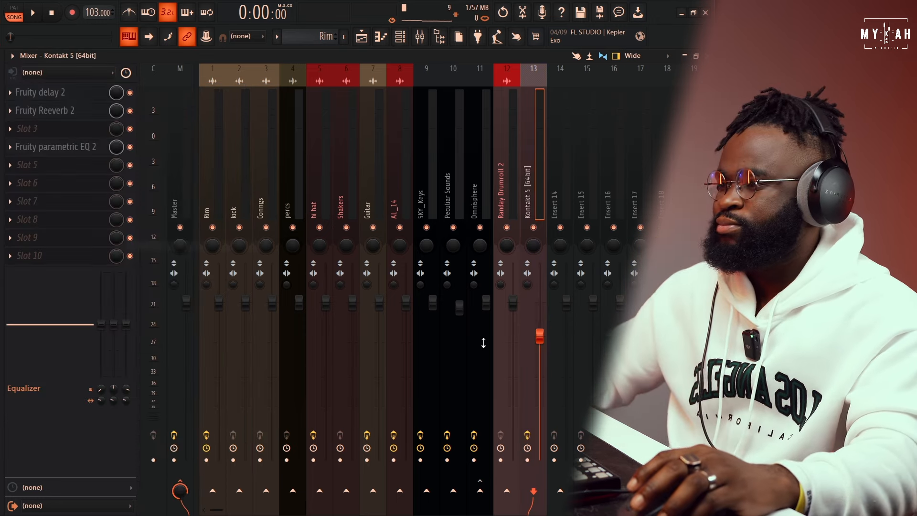
key(space)
right_click(539, 336)
click(560, 333)
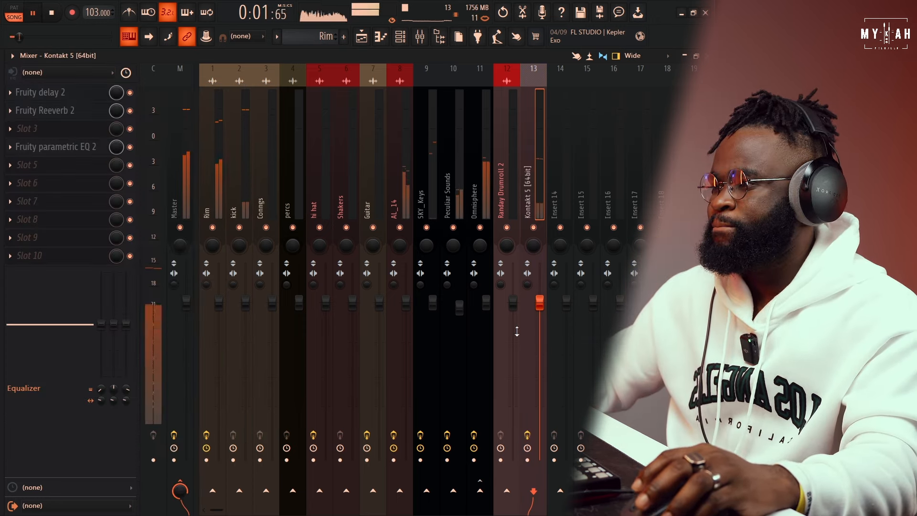
Lower the input volume of Fruity delay 2 on mixer track 13 and return to the playlist.
click(68, 92)
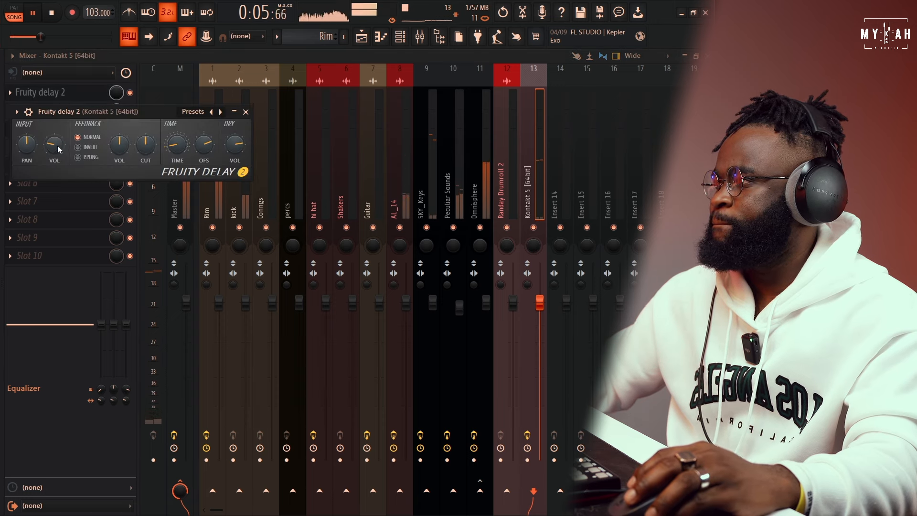
drag(57, 146, 57, 154)
key(F5)
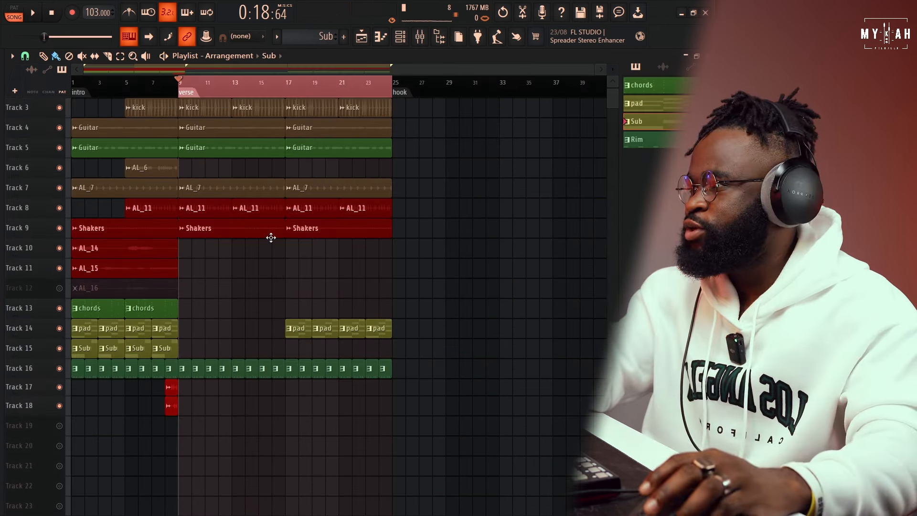
Raise the velocities of the verse bass notes by increasing the level scaling offset and accept the change.
click(281, 56)
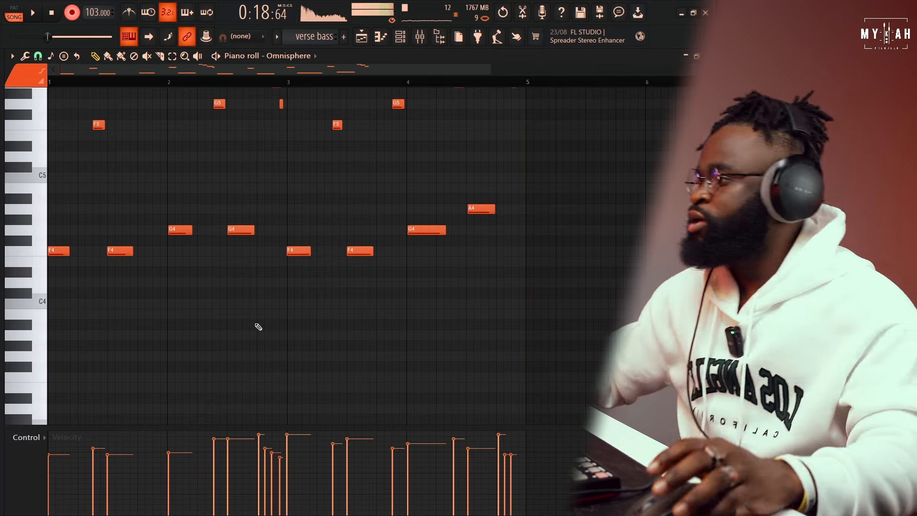
scroll(115, 298, up, 3)
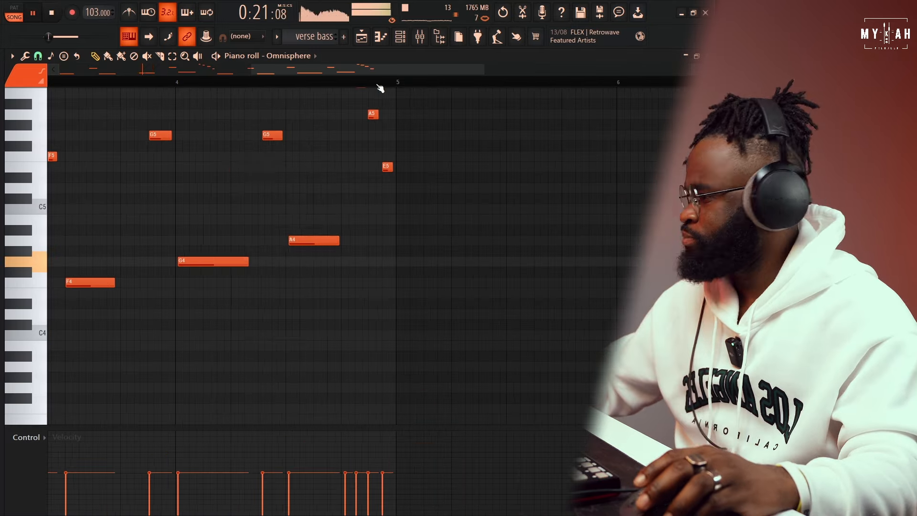
key(alt+x)
drag(292, 232, 292, 224)
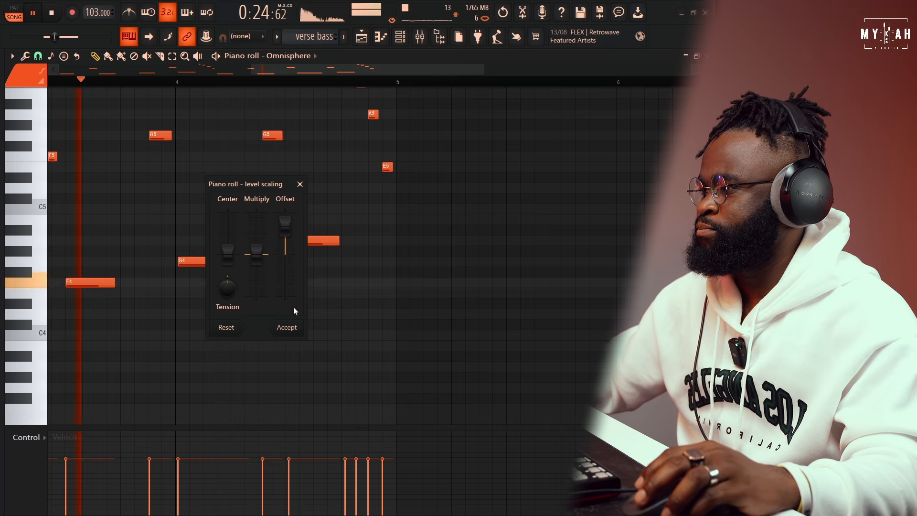
click(287, 327)
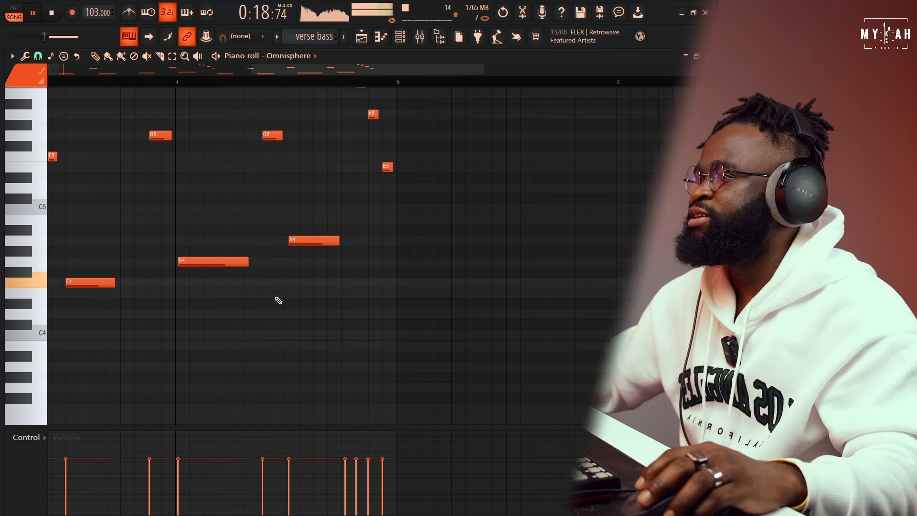
Return to the playlist and unmute the drumroll tracks 17 and 18.
click(362, 37)
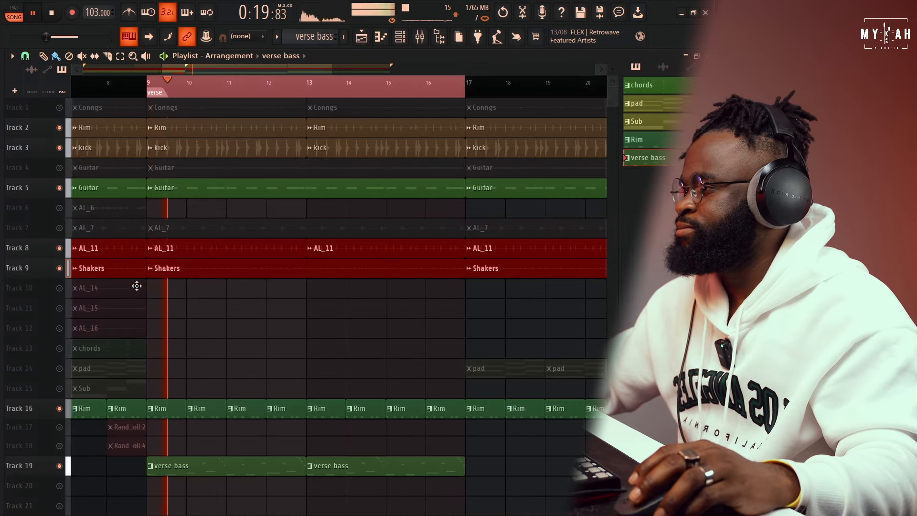
scroll(219, 388, down, 3)
click(59, 385)
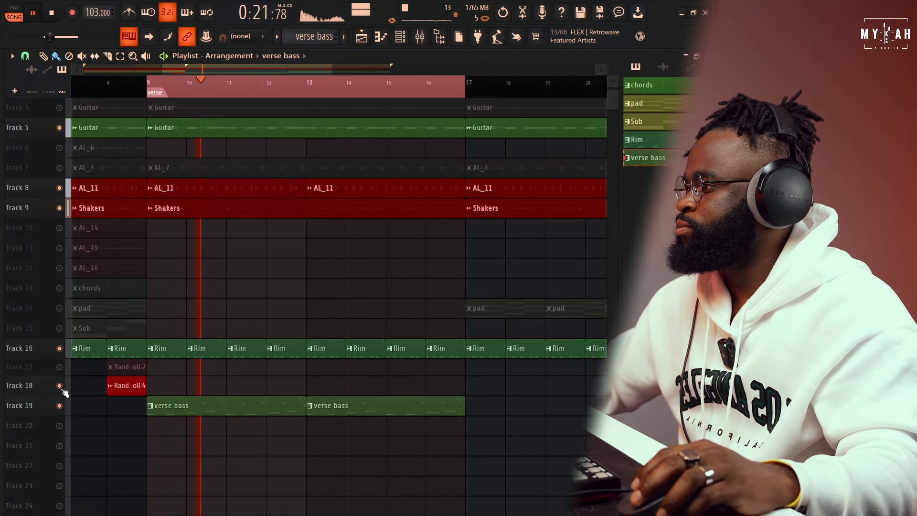
click(59, 367)
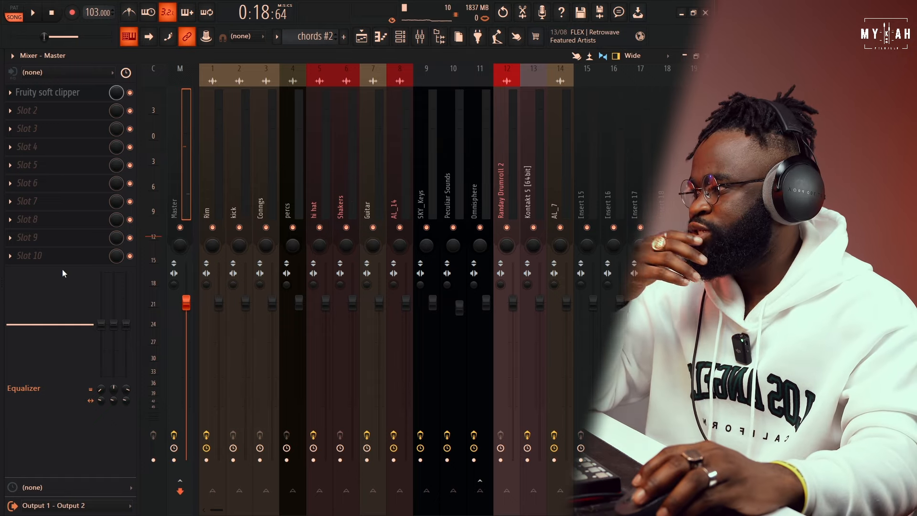
Load FabFilter Pro-L 2 in slot 10 of the master and WaveShell1-VST 13.3_x64 with IMPusher in slot 2.
click(67, 255)
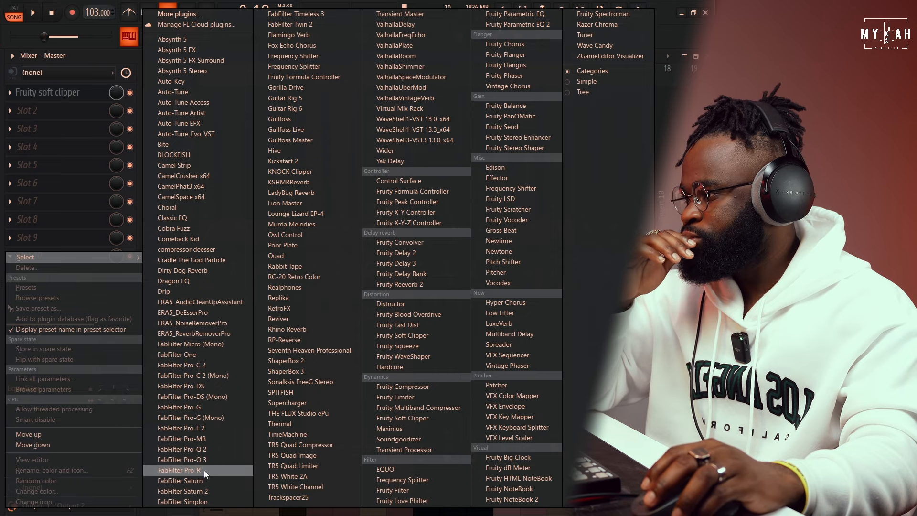
click(201, 428)
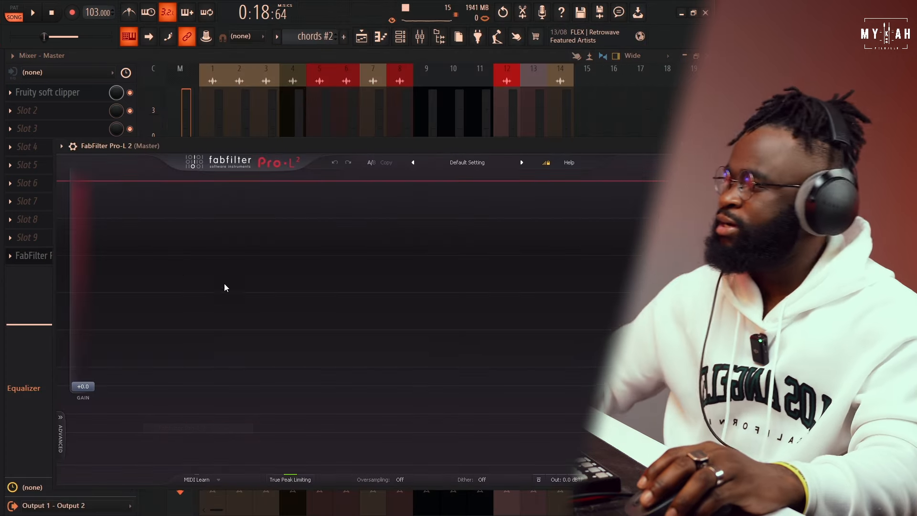
click(58, 110)
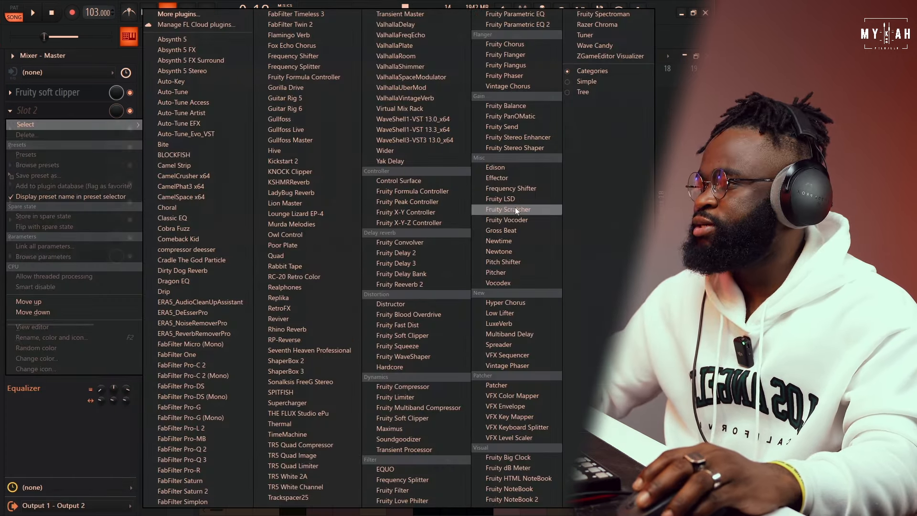
click(413, 129)
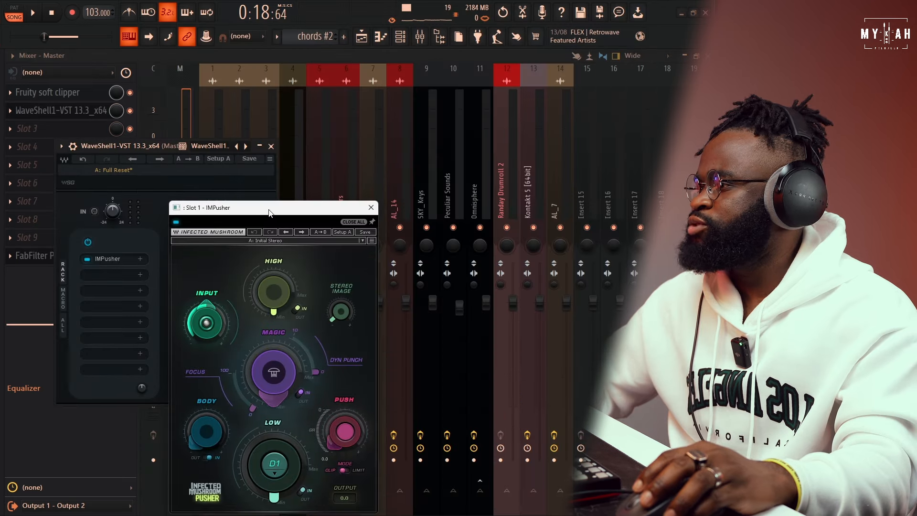
Raise IMPusher's High to about 3.5 and increase its Stereo Image and Magic amounts during verse playback.
drag(269, 210, 285, 133)
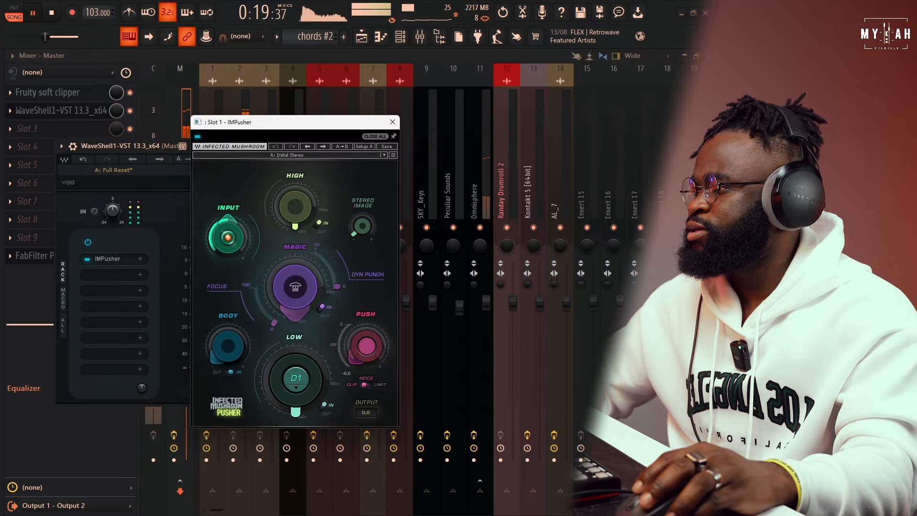
drag(293, 228, 294, 224)
key(space)
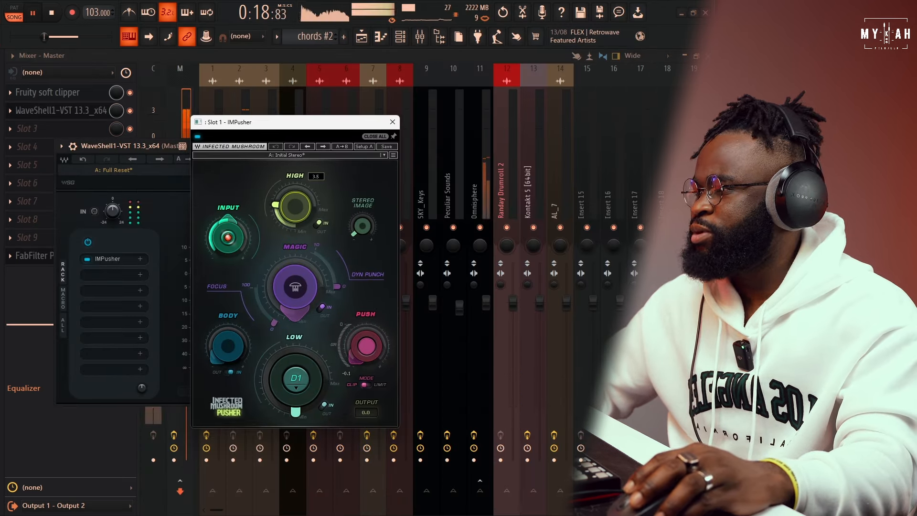
click(362, 226)
drag(361, 226, 362, 223)
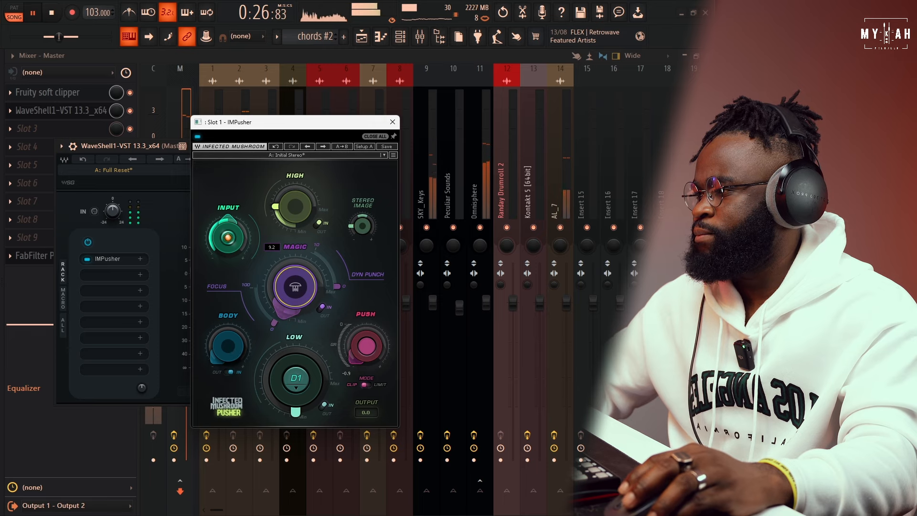
drag(295, 286, 295, 280)
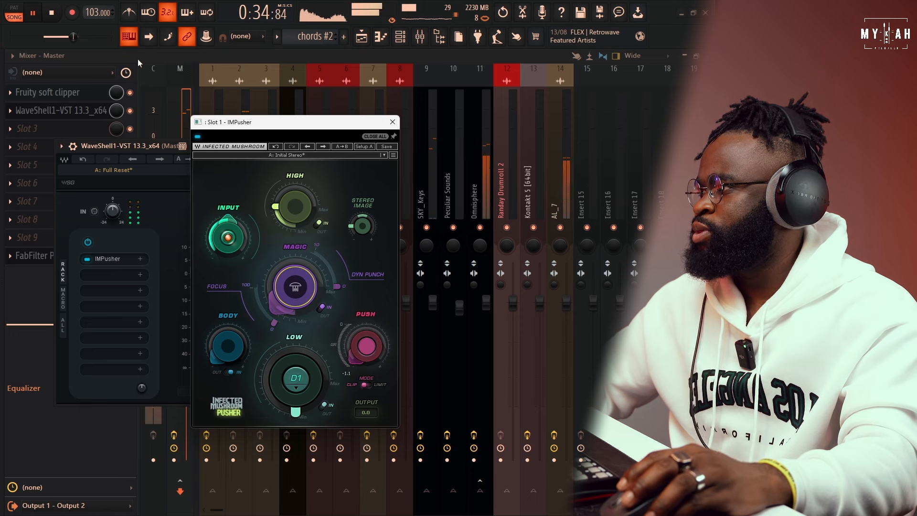
key(space)
Set the master's Pro-L 2 gain to about +0.42 dB during playback and close the plugin windows.
click(71, 257)
mouse_move(275, 133)
mouse_down()
mouse_move(428, 149)
mouse_move(507, 180)
mouse_up()
key(space)
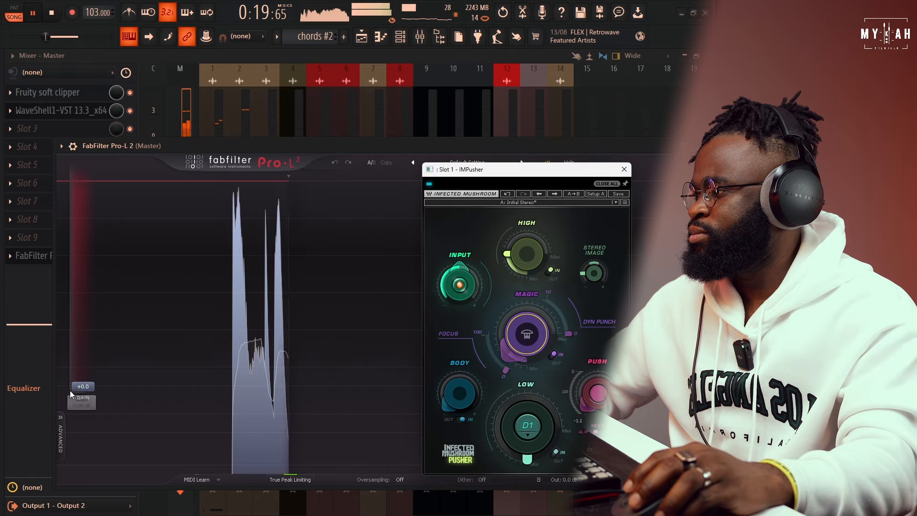
drag(82, 387, 82, 384)
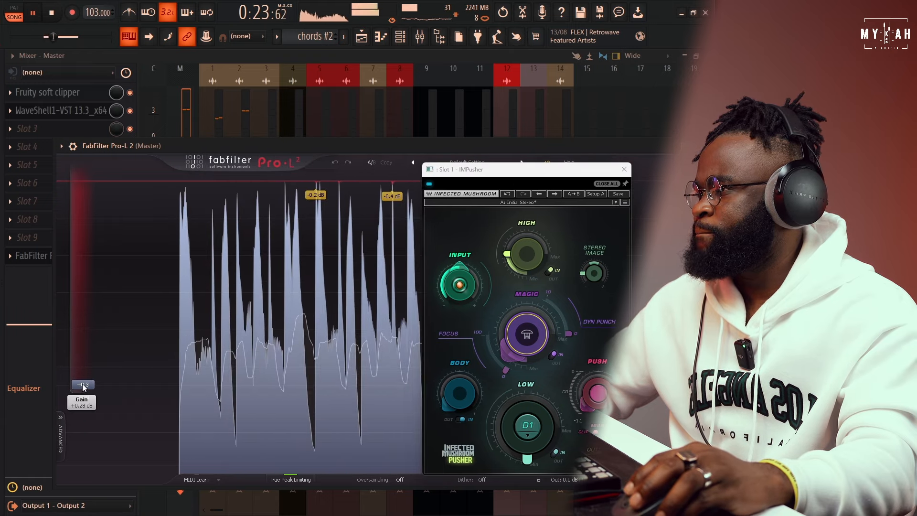
drag(82, 384, 82, 383)
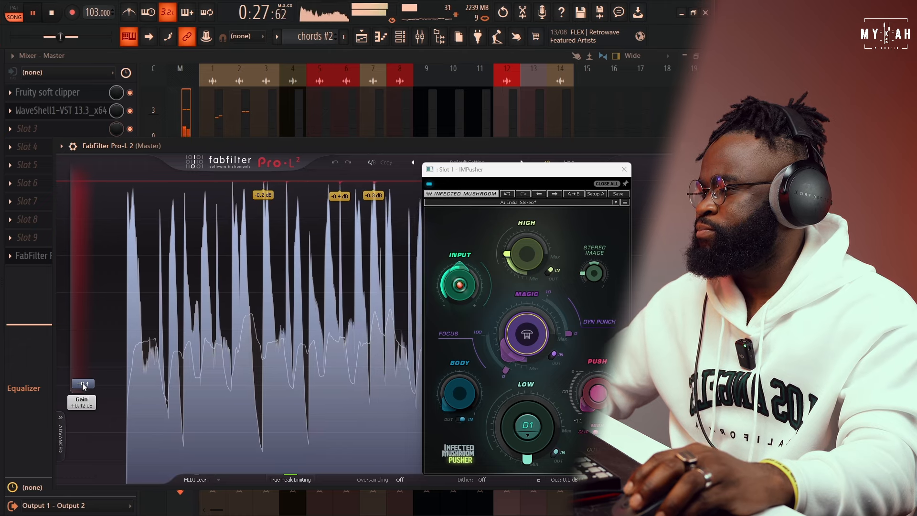
click(623, 169)
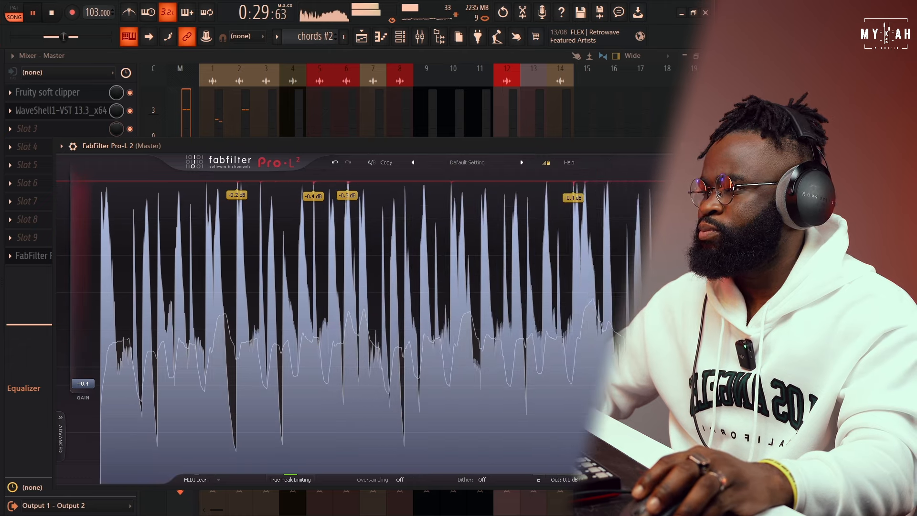
click(696, 146)
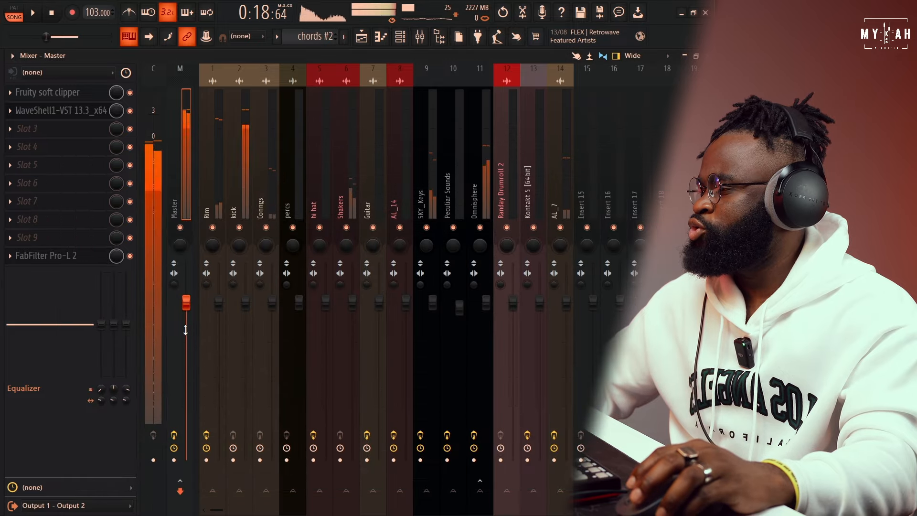
Play the mix briefly, return to the playlist, stop playback and unmute the guitar on track 4.
key(space)
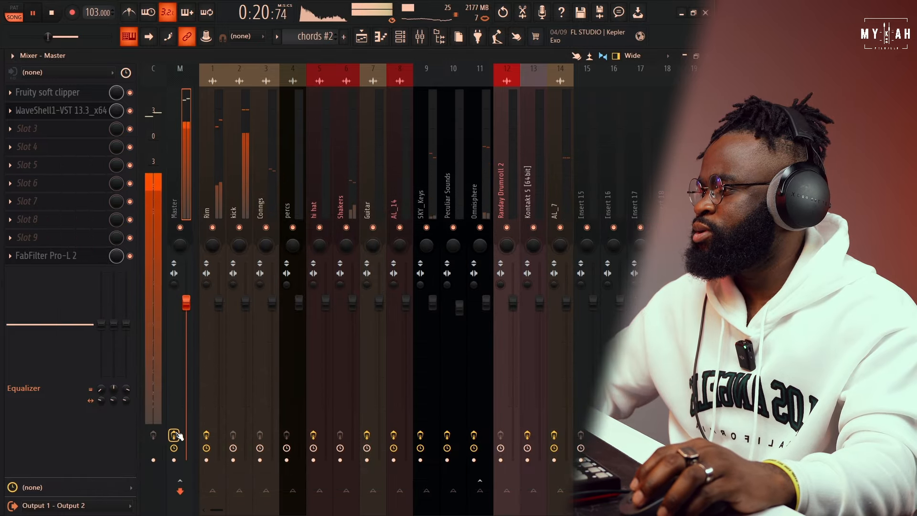
click(362, 36)
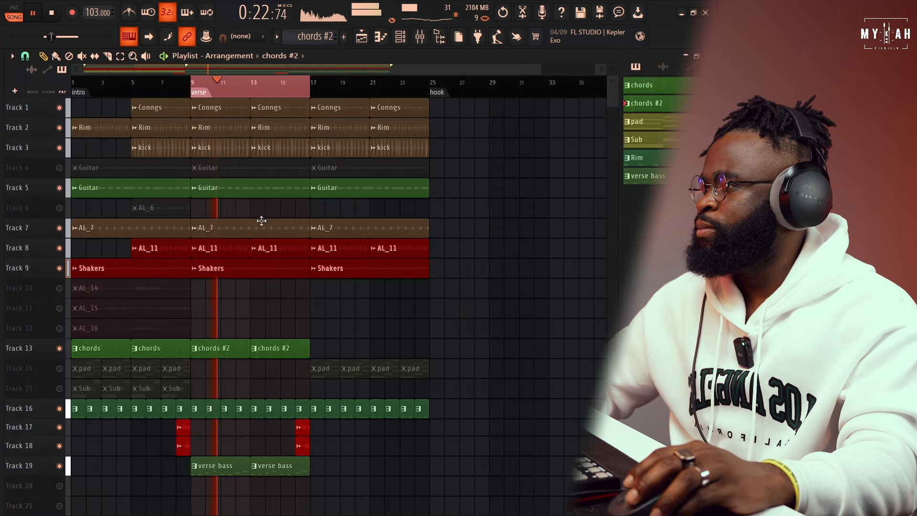
scroll(223, 201, up, 4)
key(space)
click(60, 168)
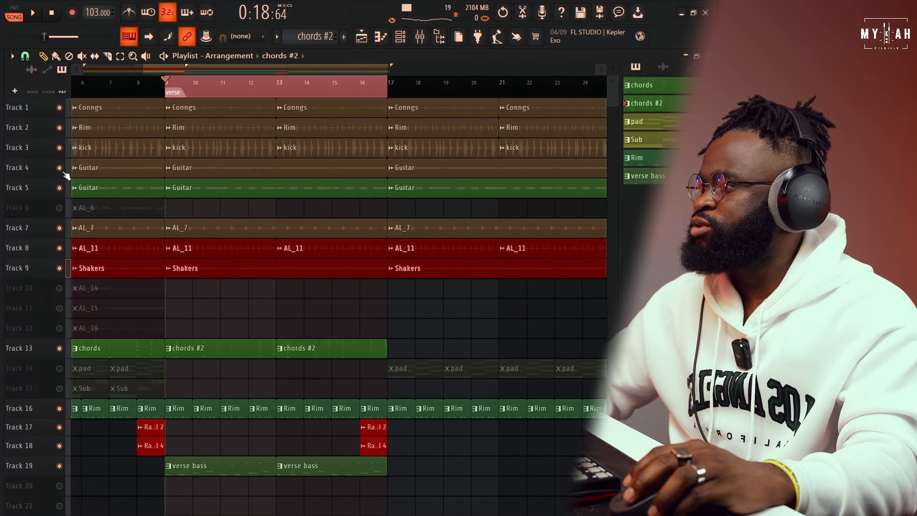
Play the verse with the guitar, then open the chords #2 pattern and the channel rack.
key(space)
scroll(304, 94, down, 2)
scroll(305, 94, down, 2)
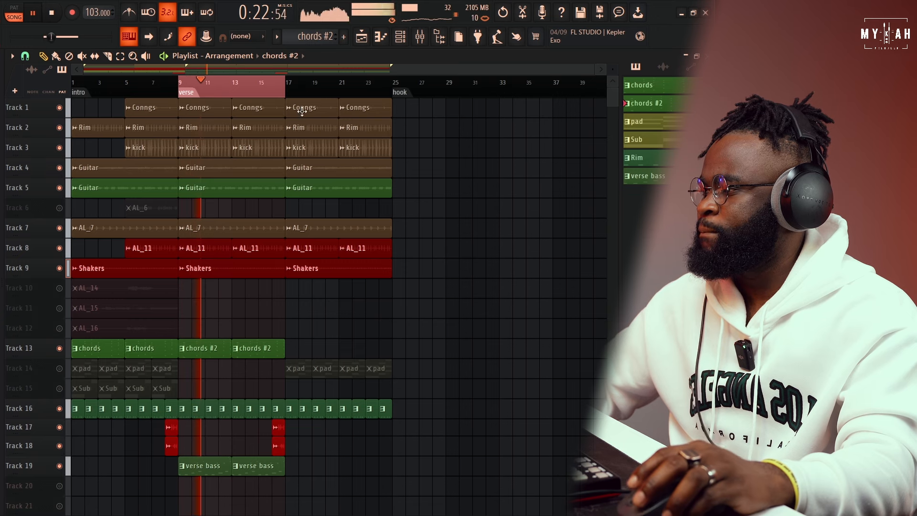
double_click(207, 342)
click(401, 39)
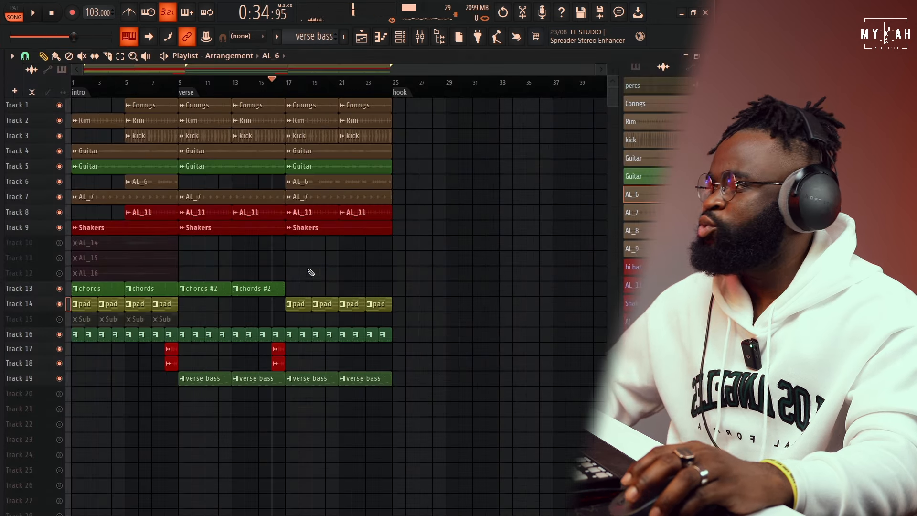
Copy the clips spanning bars 17 to 25 into the hook at bar 25 and add the AL_14 clip there.
drag(288, 108, 407, 396)
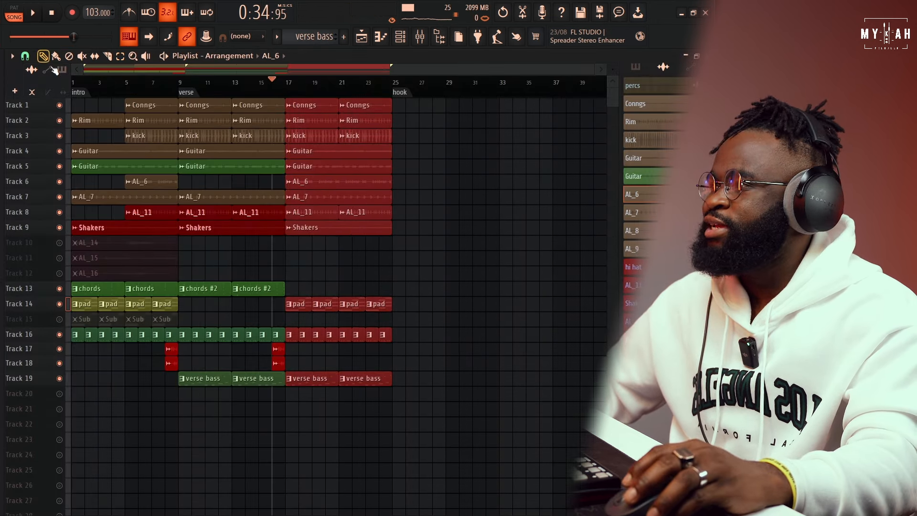
drag(307, 149, 409, 144)
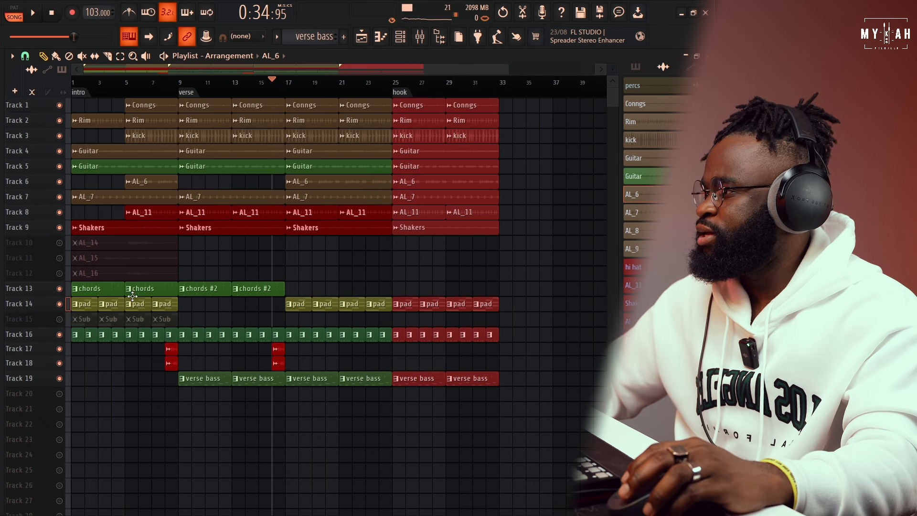
click(115, 243)
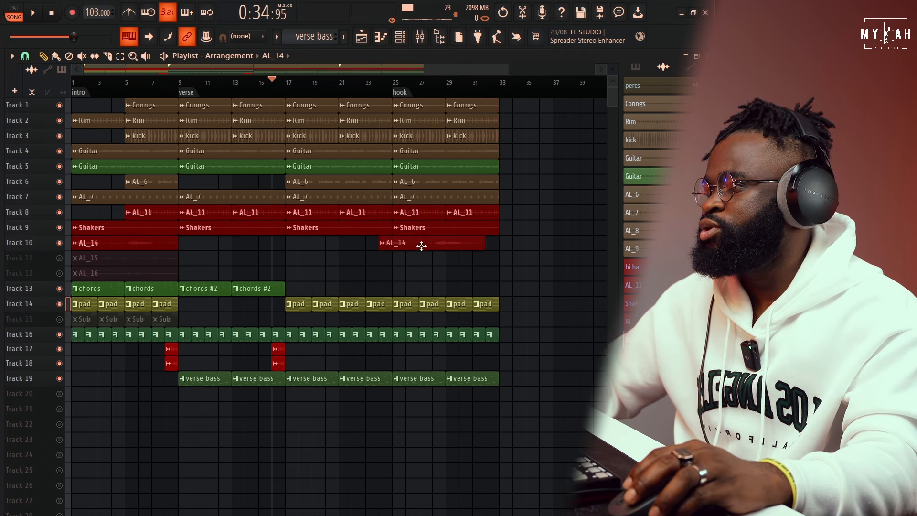
click(391, 86)
key(space)
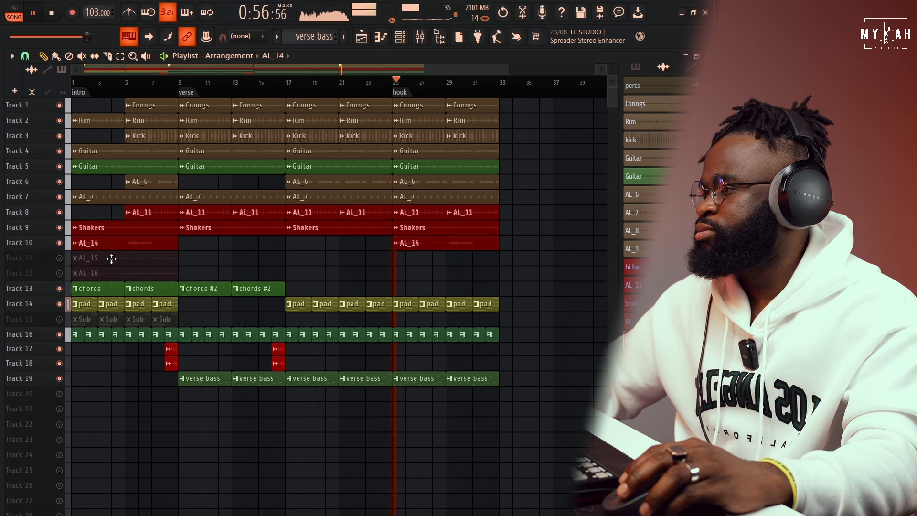
Place the AL_15 and AL_16 clips at bar 25 of the hook and unmute tracks 11 and 12.
click(110, 259)
click(395, 262)
click(59, 258)
click(59, 273)
click(100, 275)
click(396, 274)
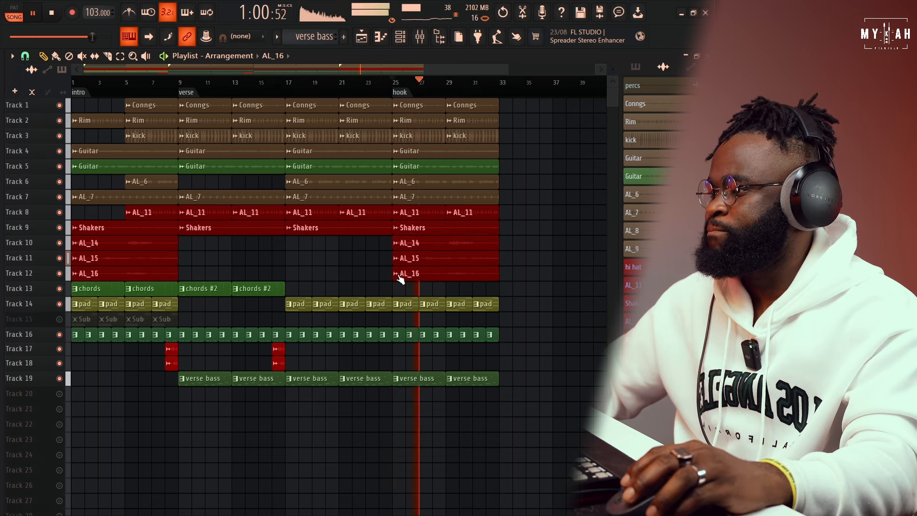
Place chords #2 clips at bars 25 and 29 on track 13 and delete the hook's AL_16 clip.
click(244, 288)
click(396, 288)
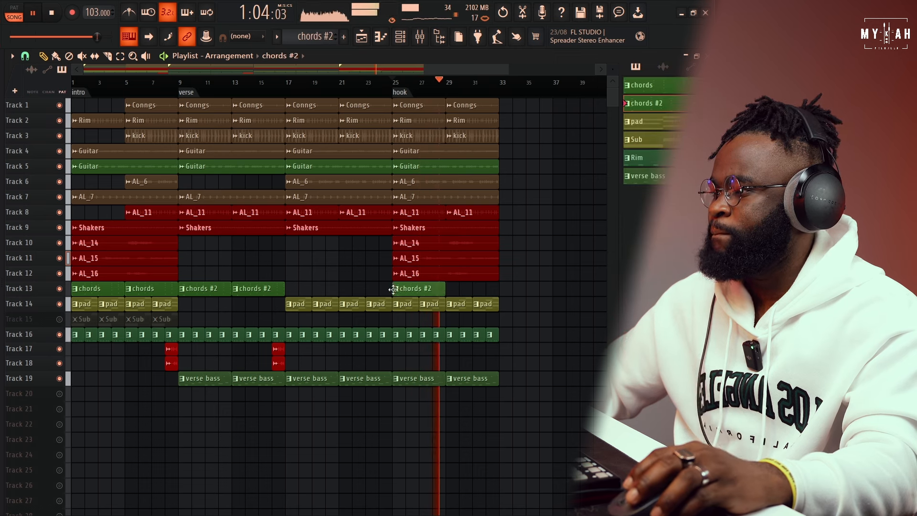
click(450, 291)
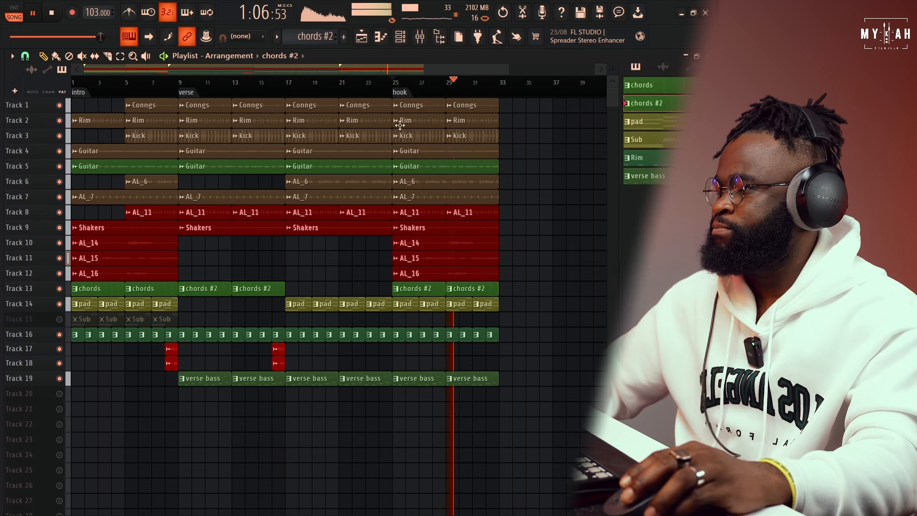
scroll(440, 86, down, 2)
right_click(394, 271)
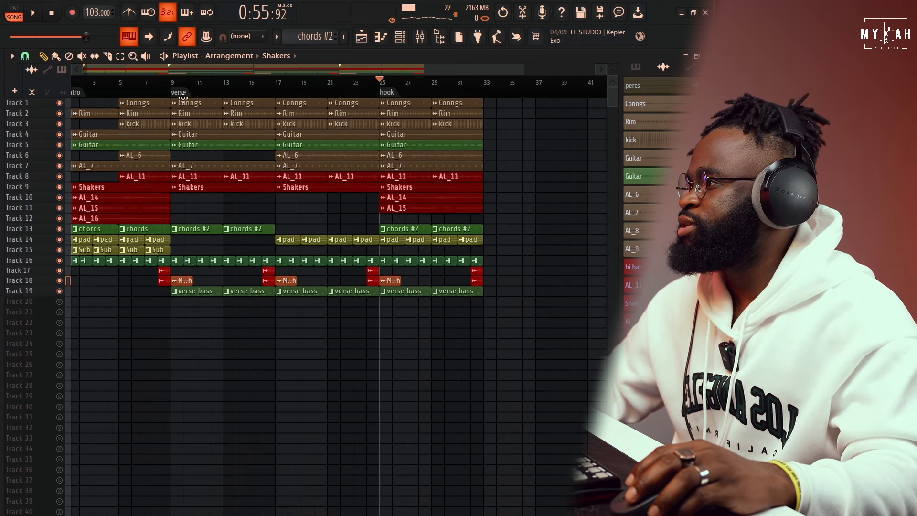
Duplicate the verse clips from bars 9 to 25 at bar 33 and add a marker named "vrse 2" there.
click(175, 94)
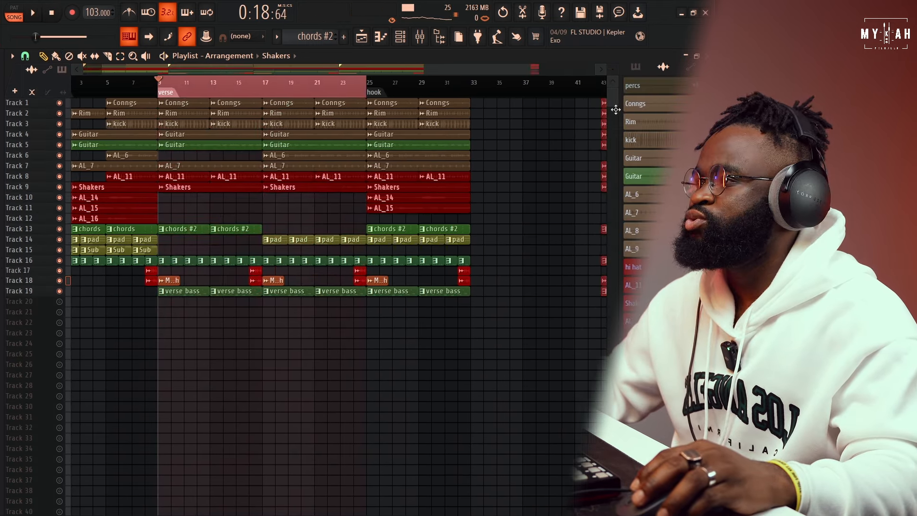
key(ctrl+b)
right_click(458, 94)
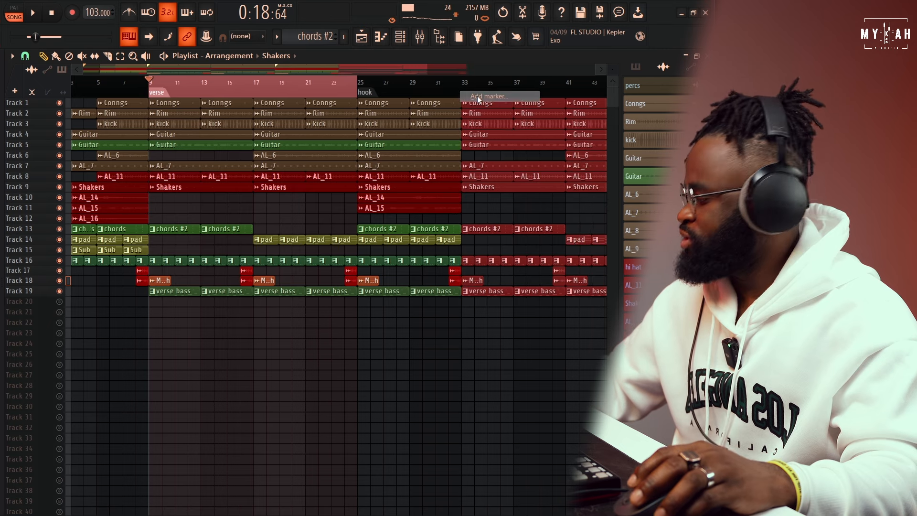
click(478, 96)
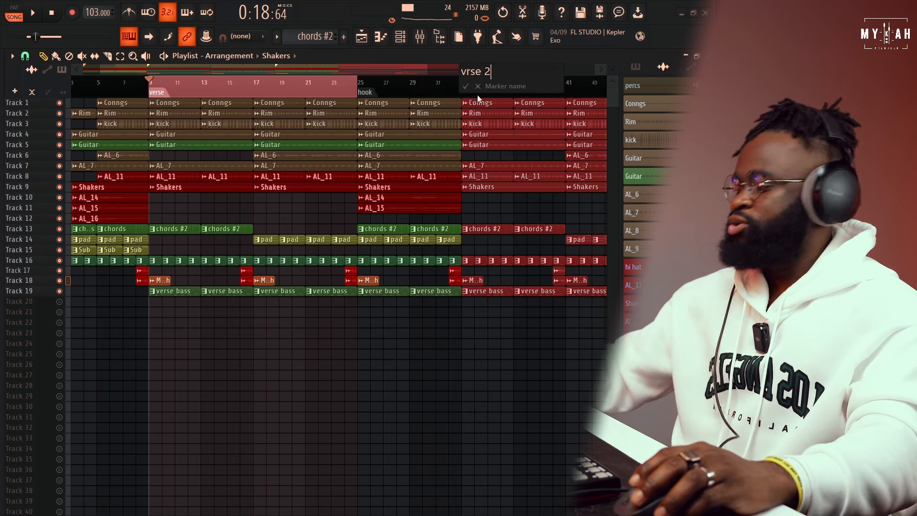
key(Return)
Add a marker named "hook" at bar 49, where the second verse ends.
scroll(498, 97, down, 3)
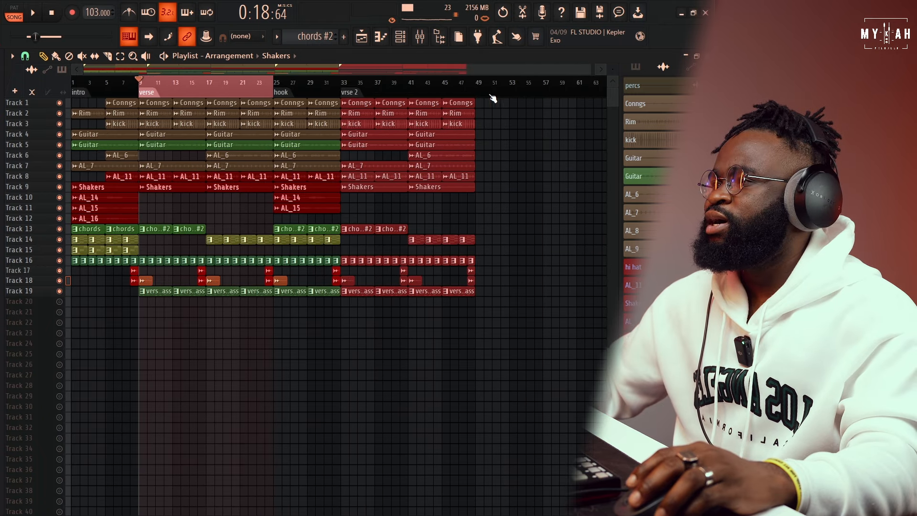
right_click(476, 97)
click(488, 97)
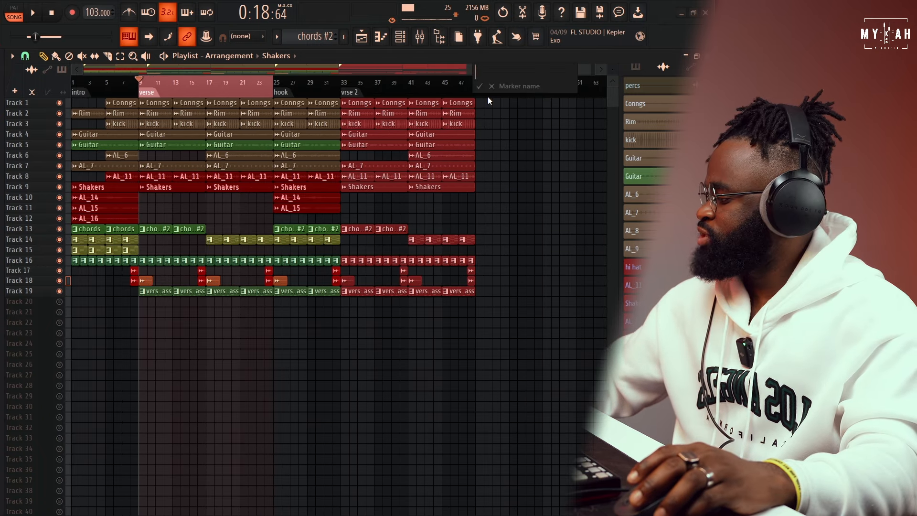
text(hook)
key(Return)
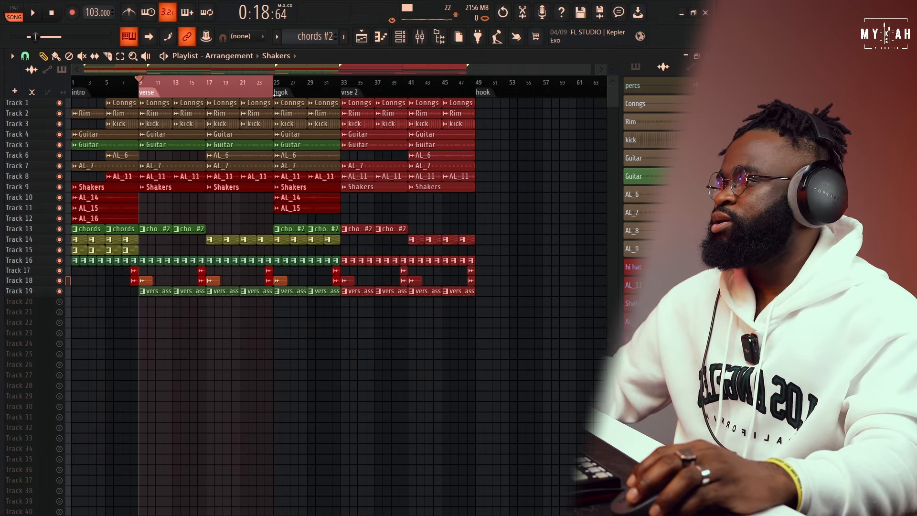
Copy the first hook's clips from bar 25 to the second hook at bar 49 and start playback just before it.
click(278, 92)
mouse_move(286, 104)
mouse_down()
mouse_move(578, 105)
mouse_move(487, 105)
mouse_up()
double_click(470, 93)
key(space)
Add a marker named "out" at bar 57, after the second hook, and stop playback.
scroll(472, 96, down, 2)
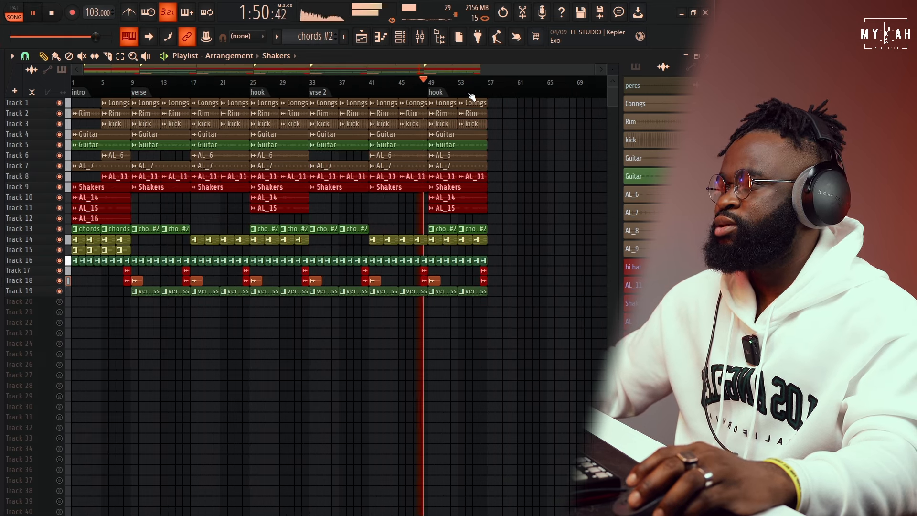
right_click(486, 96)
click(499, 102)
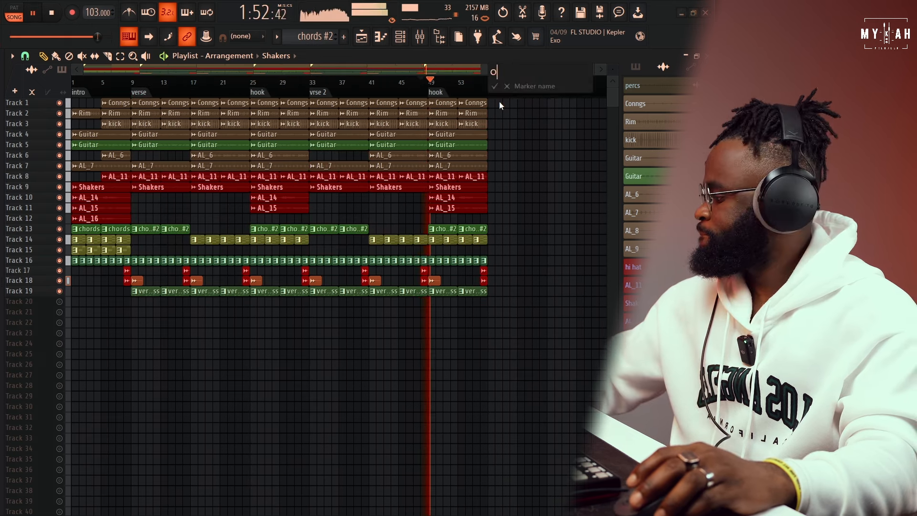
text(out)
key(Return)
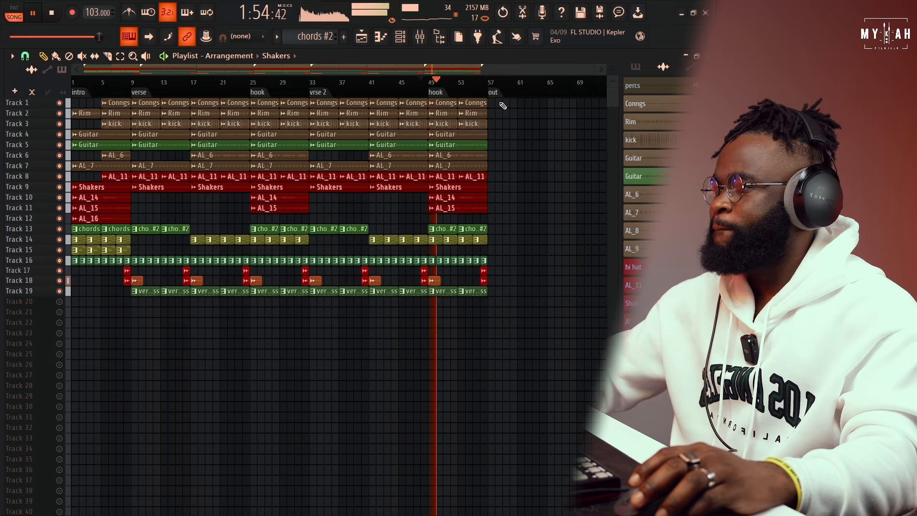
key(space)
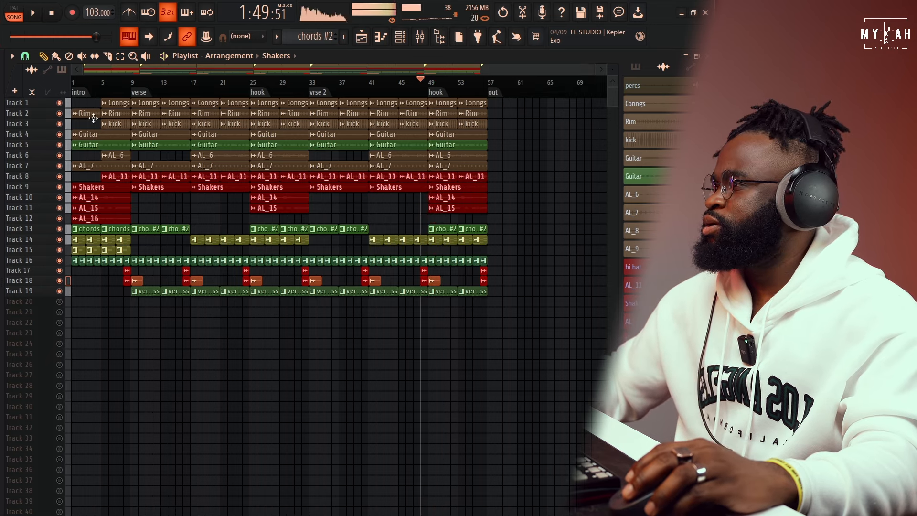
Copy the intro clips to the out section at bar 57, keeping them on their original tracks, and clear the selection.
double_click(78, 93)
mouse_move(84, 184)
mouse_down()
mouse_move(528, 189)
mouse_move(498, 197)
mouse_up()
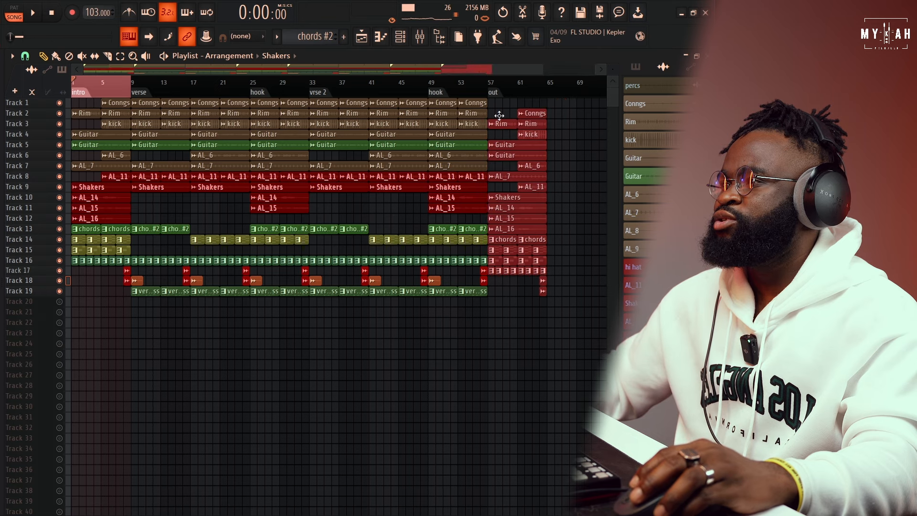
drag(499, 115, 499, 105)
click(484, 87)
key(ctrl+d)
Play the transition into the out section and place the MSP (SFX) Splash clip at bar 57 on track 18.
key(space)
click(472, 86)
scroll(531, 92, up, 5)
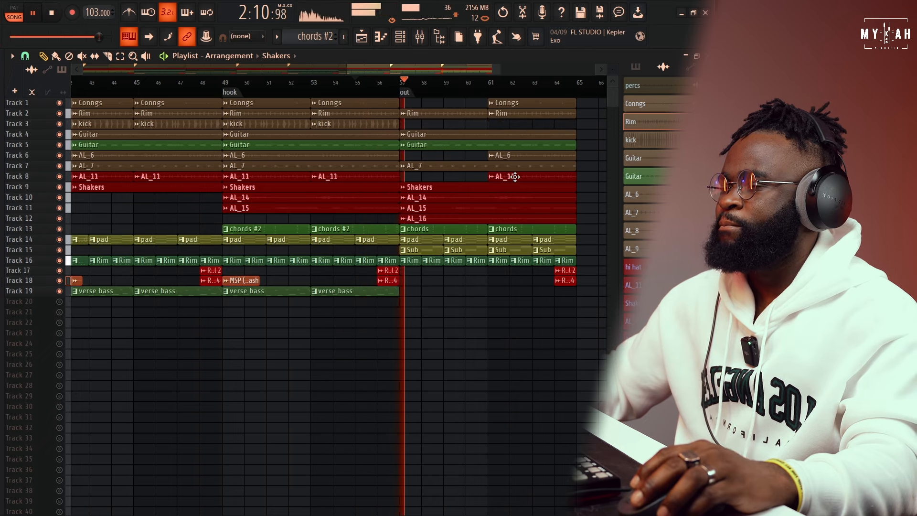
click(240, 280)
drag(440, 280, 422, 275)
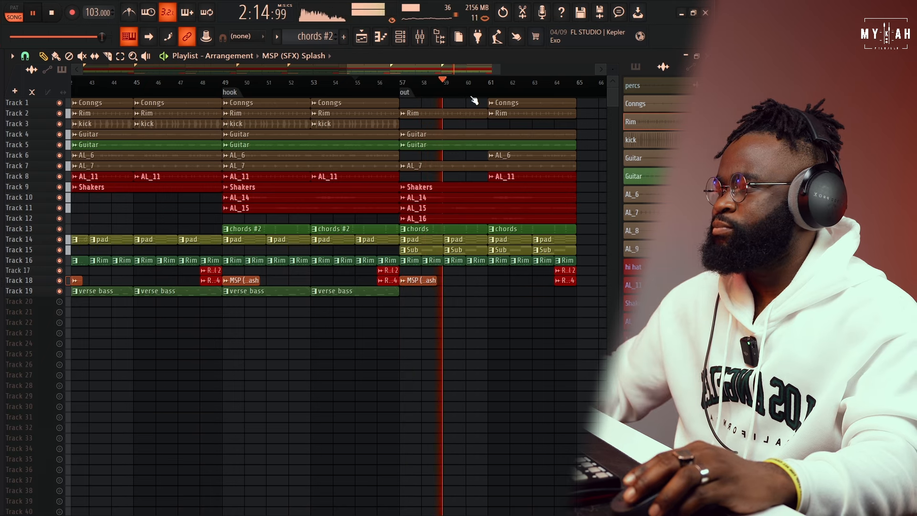
Show the whole arrangement with slightly taller tracks, and open the IMPusher plugin from the master's StudioRack.
scroll(476, 95, down, 3)
scroll(474, 98, down, 3)
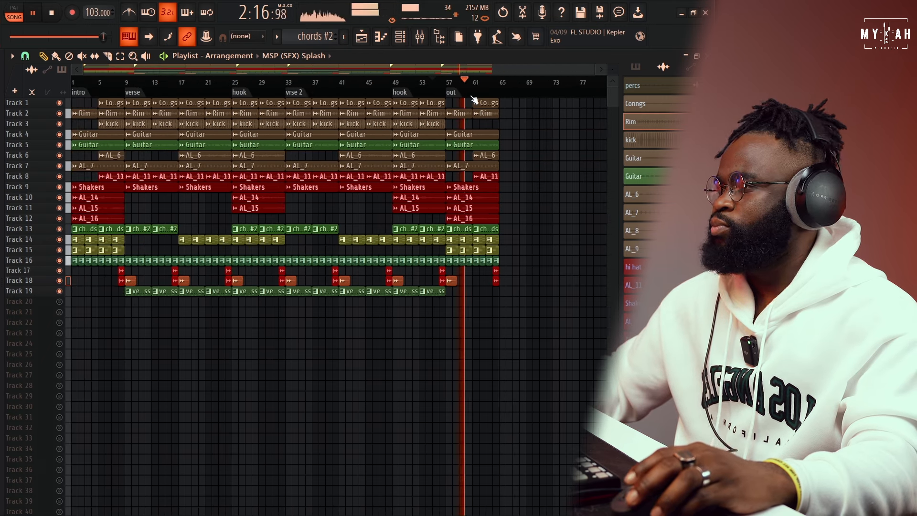
mouse_move(612, 70)
mouse_down()
mouse_move(612, 94)
mouse_move(612, 74)
mouse_up()
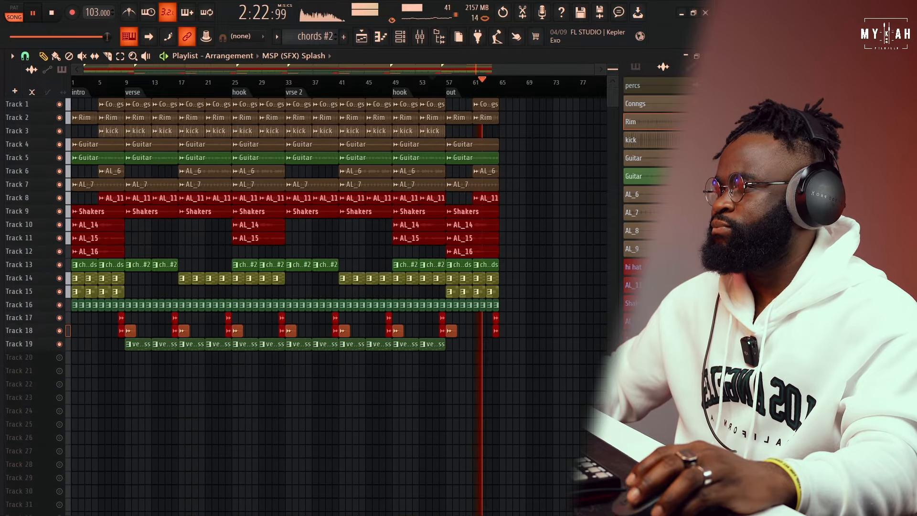
click(420, 37)
click(74, 111)
click(102, 260)
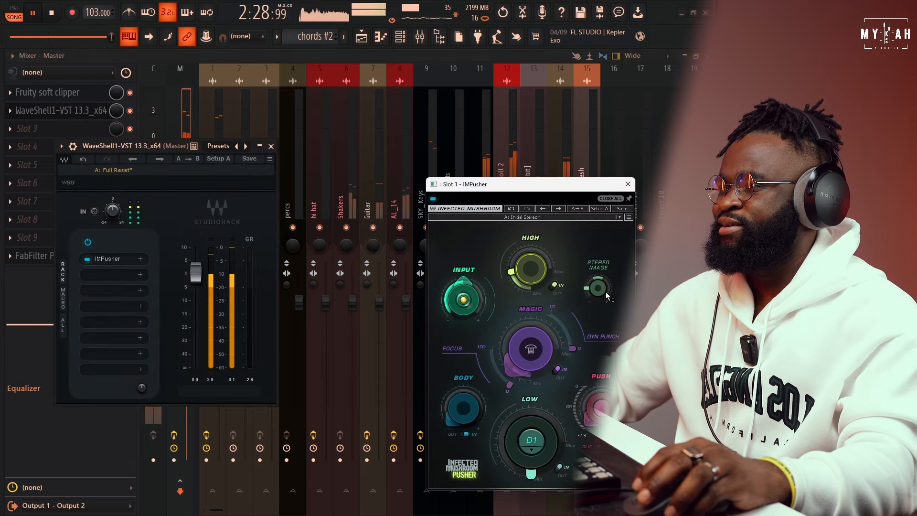
Return to the playlist and play the song from the start while checking the Magic control in the Pusher plugin.
key(space)
click(365, 39)
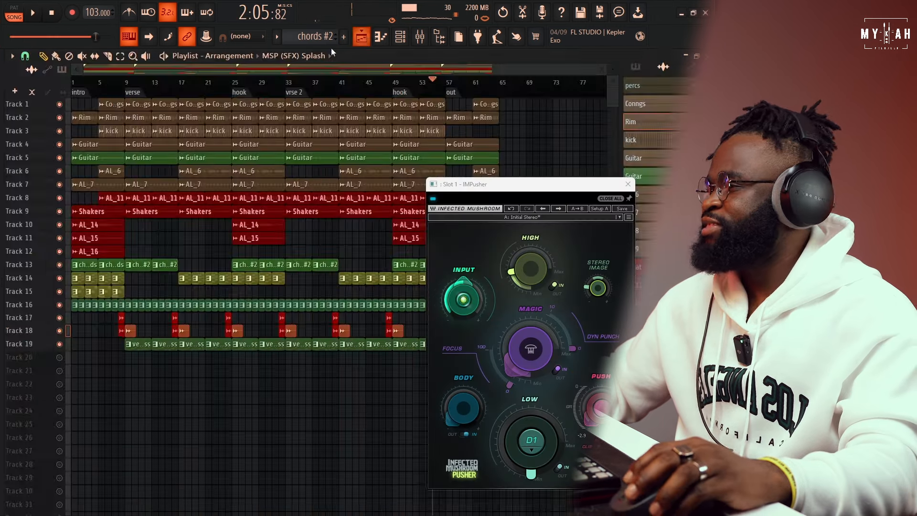
key(space)
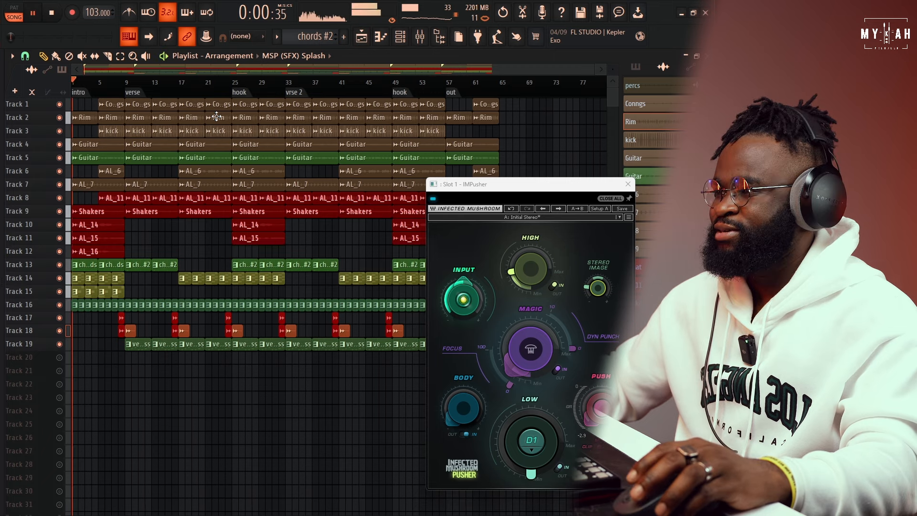
mouse_move(511, 362)
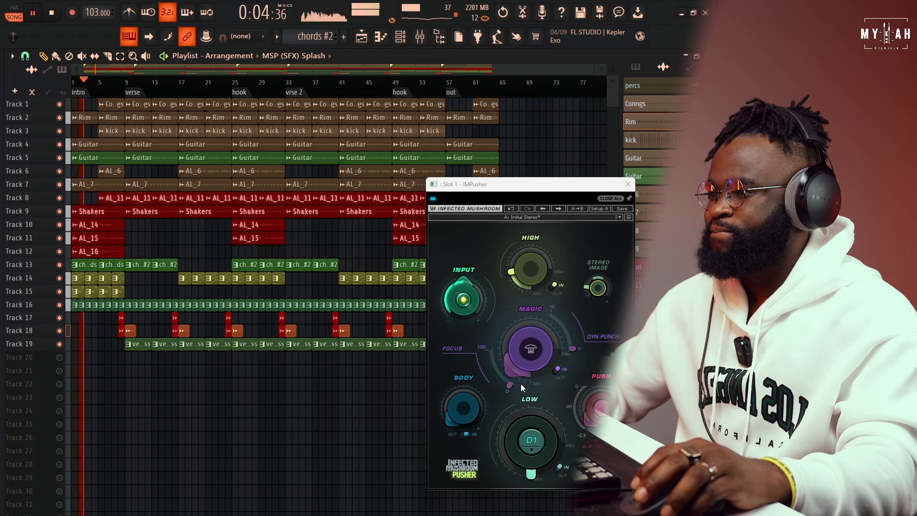
click(516, 372)
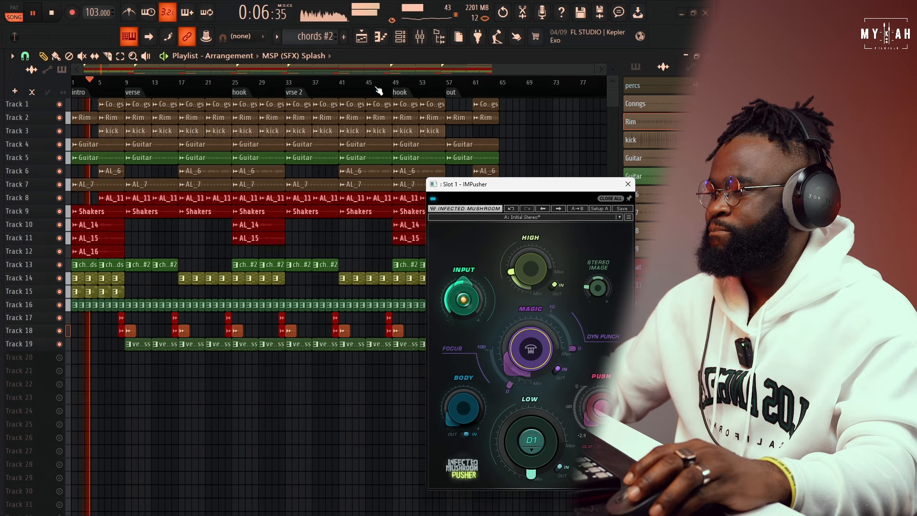
Open the Smack Attack plugin on the Rim mixer channel and set its output to 0.3.
click(419, 37)
click(210, 185)
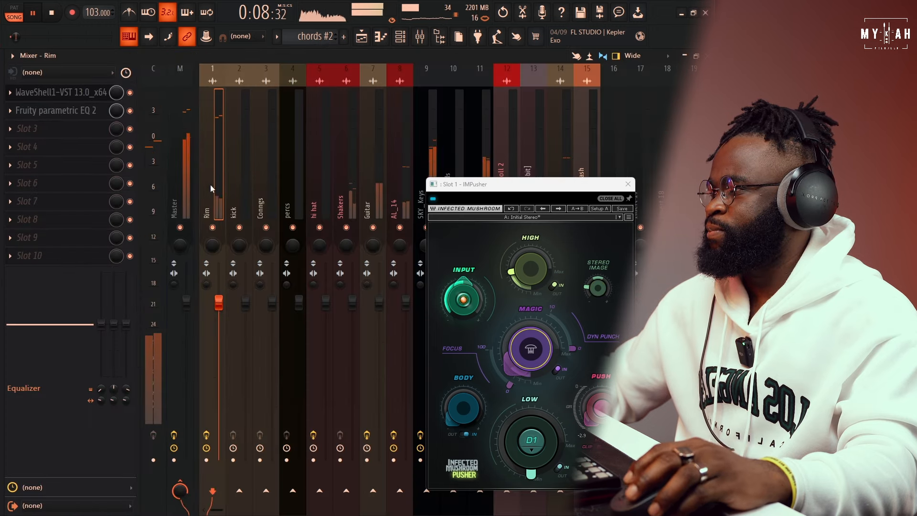
click(61, 92)
drag(368, 414, 368, 417)
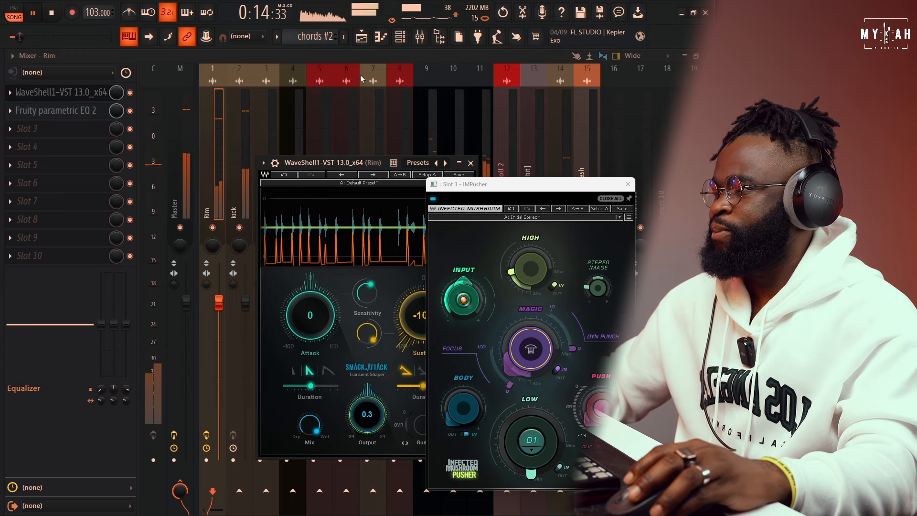
Return to the playlist and compare the verse with track 7 (AL_7) muted and unmuted, leaving it on.
key(F5)
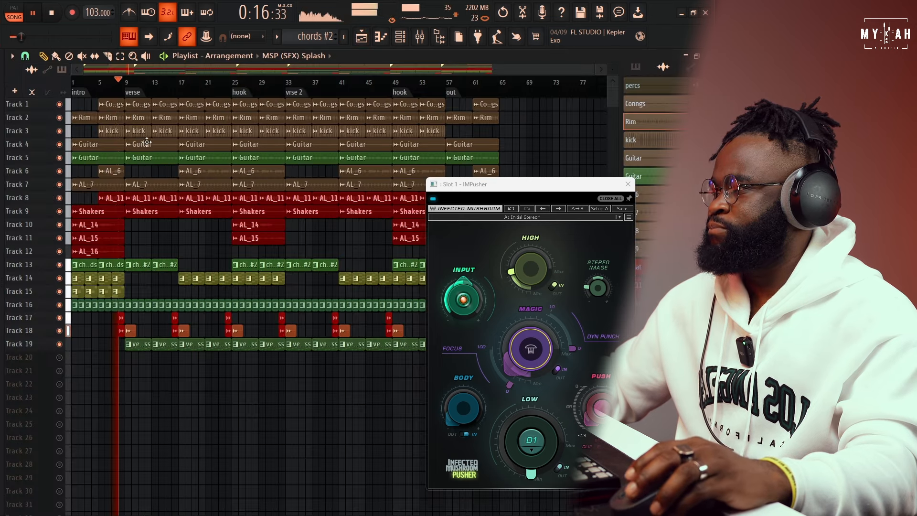
scroll(146, 141, up, 3)
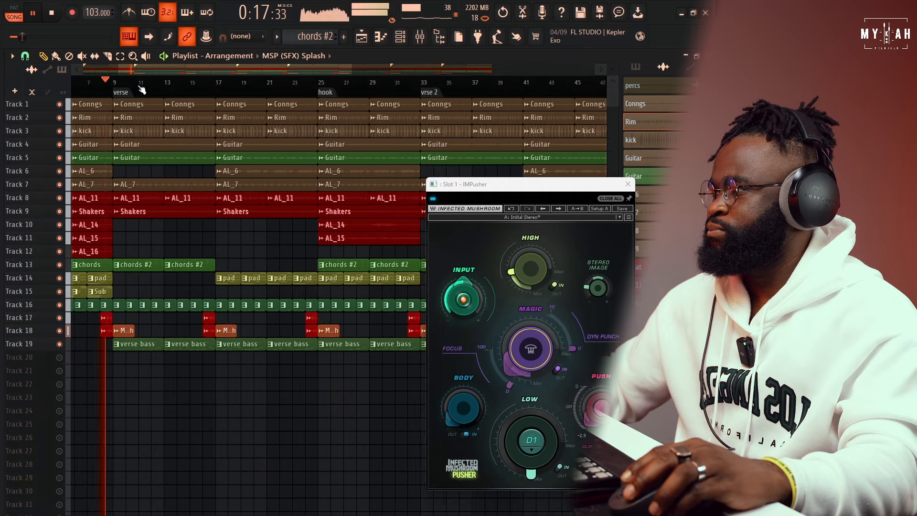
click(59, 184)
click(60, 185)
click(60, 185)
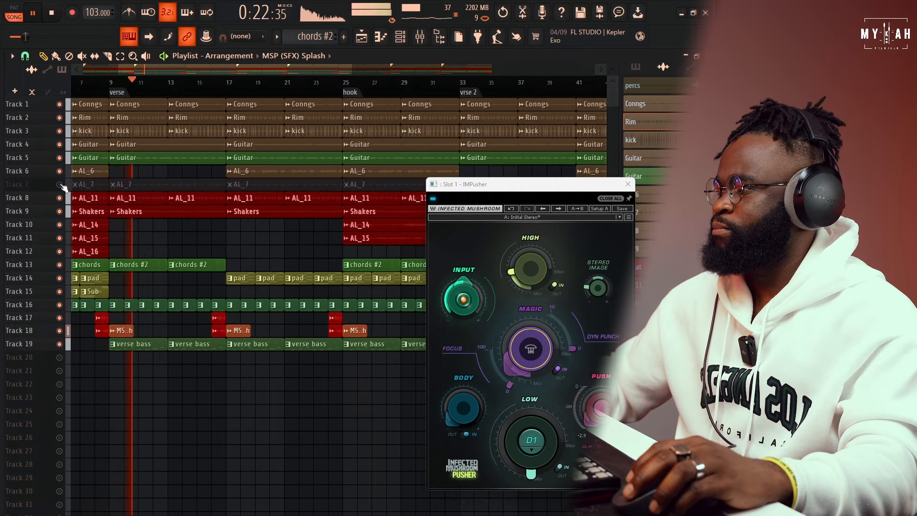
click(60, 185)
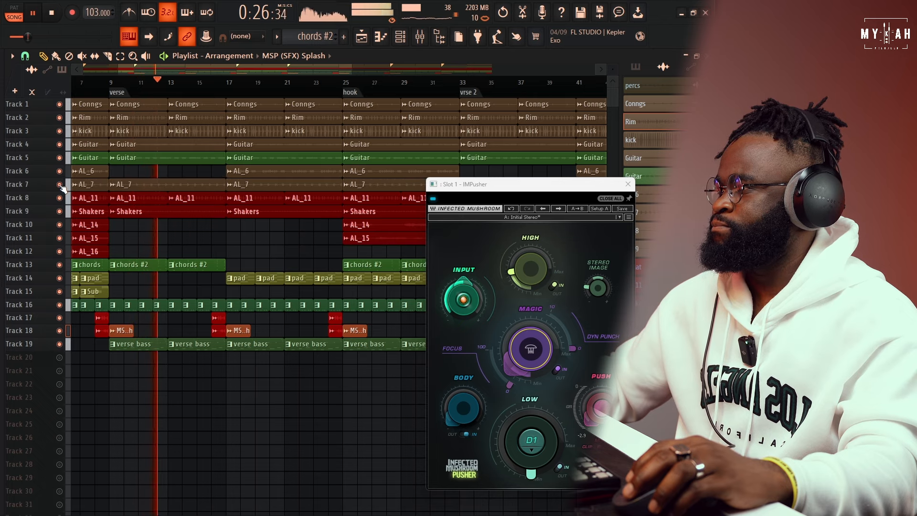
Listen through to the hook, select the chords #2 pattern clip, close the Pusher window and make the playlist tracks slightly taller.
scroll(241, 101, down, 3)
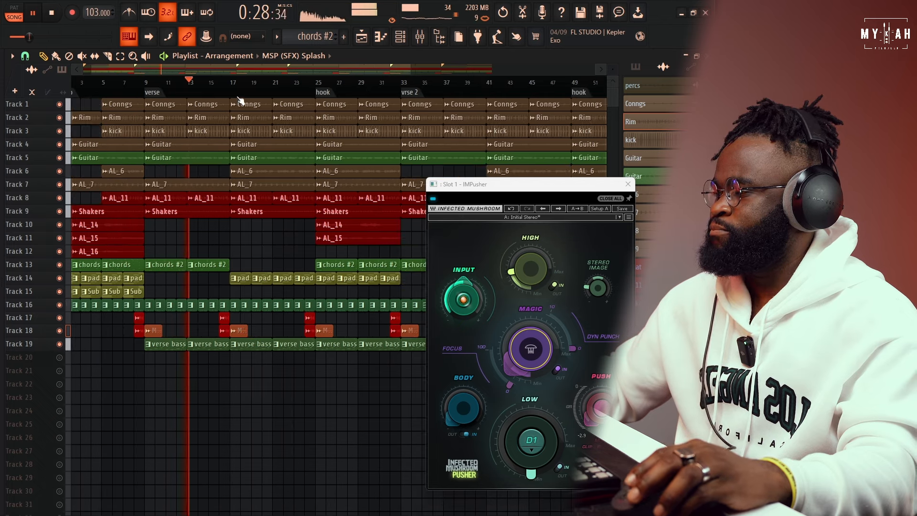
scroll(240, 101, down, 2)
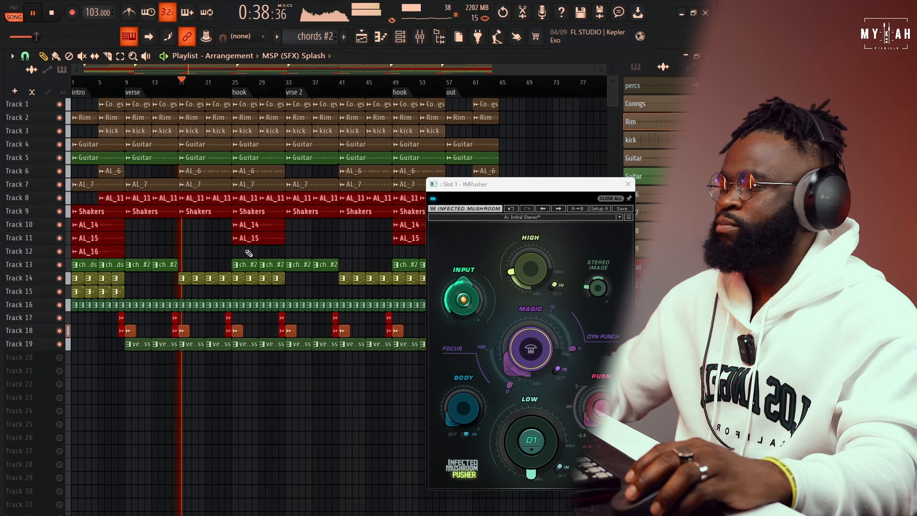
click(170, 268)
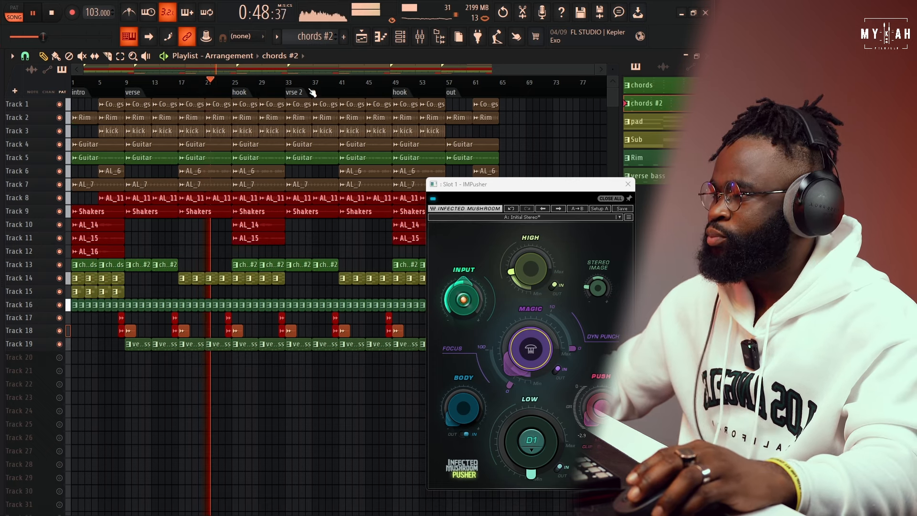
click(624, 186)
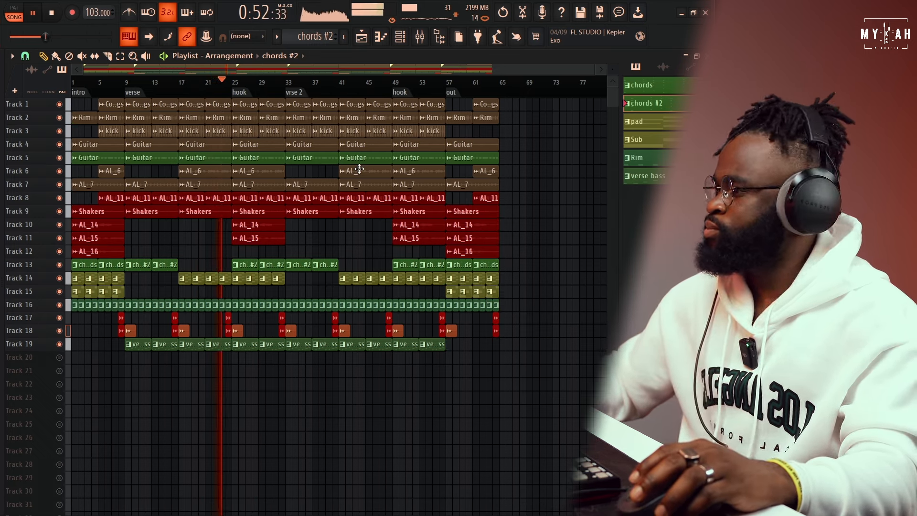
drag(613, 67, 612, 69)
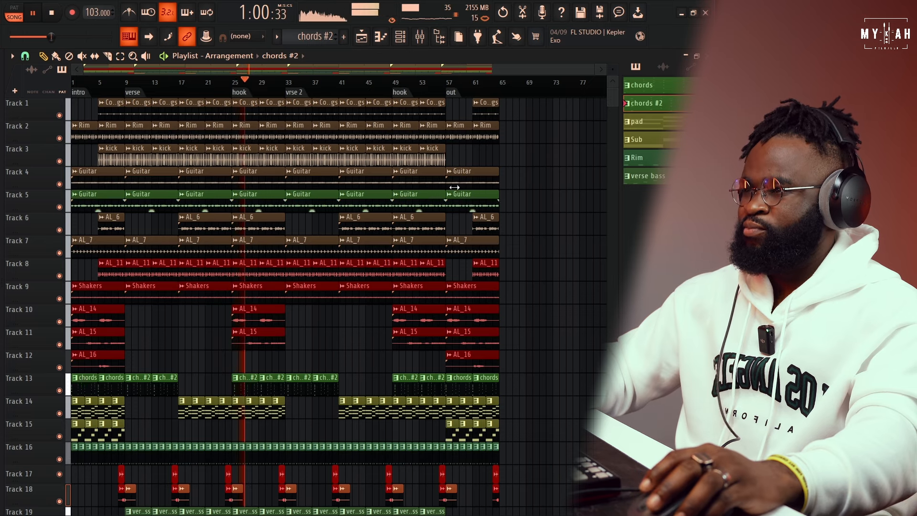
drag(613, 69, 612, 66)
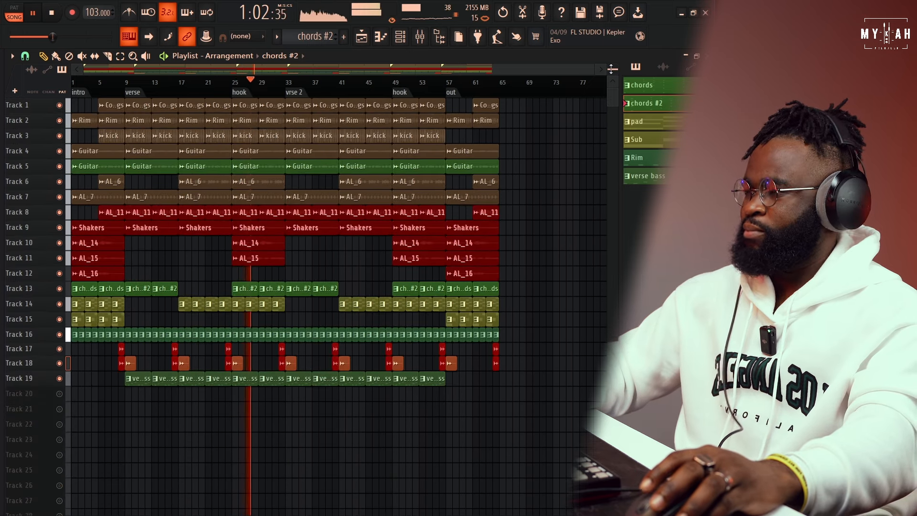